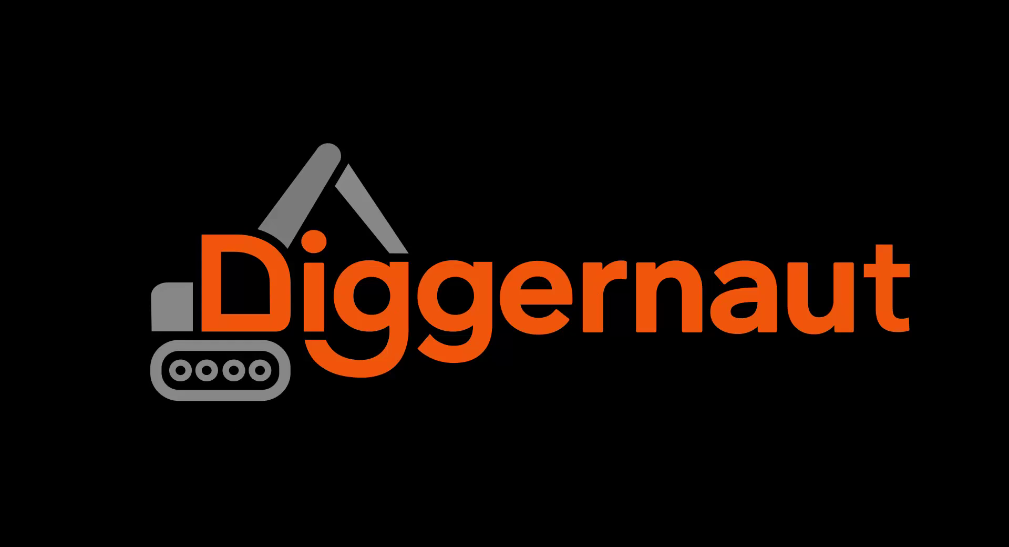
left_click(176, 518)
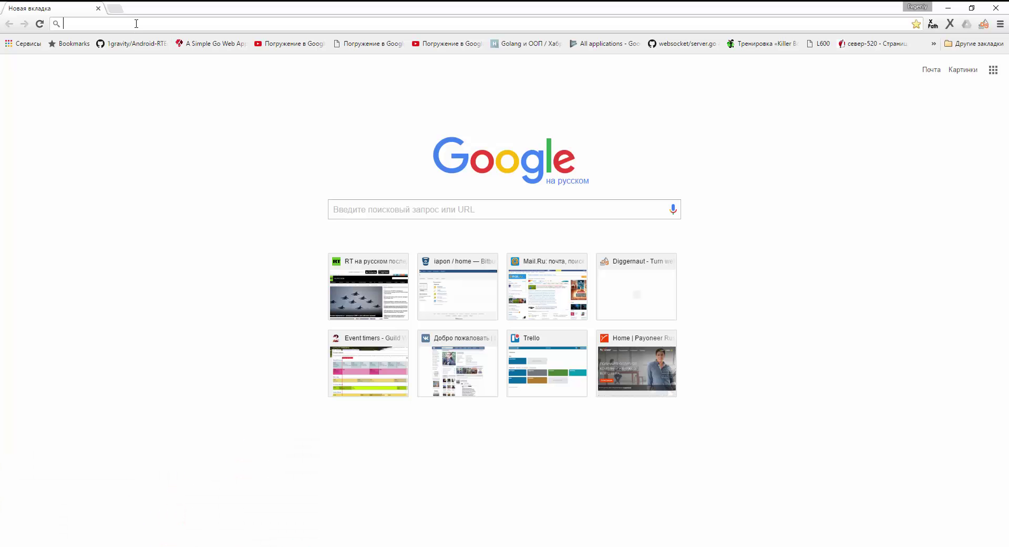
type("https://diggernaut.com/sandbox/")
key("Return")
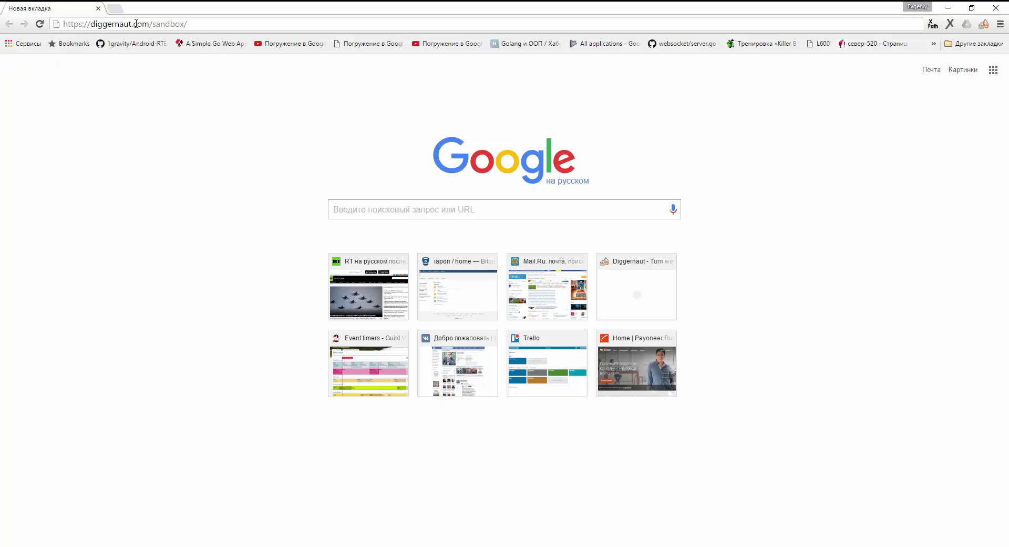
left_click(984, 26)
left_click(914, 52)
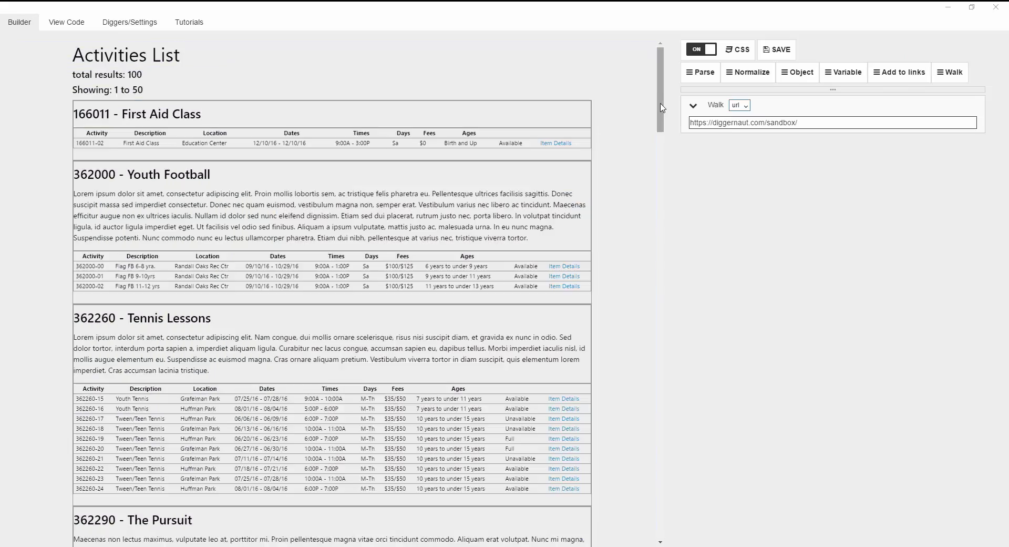
mouse_move(662, 101)
left_mouse_down()
mouse_move(671, 151)
mouse_move(663, 517)
left_mouse_up()
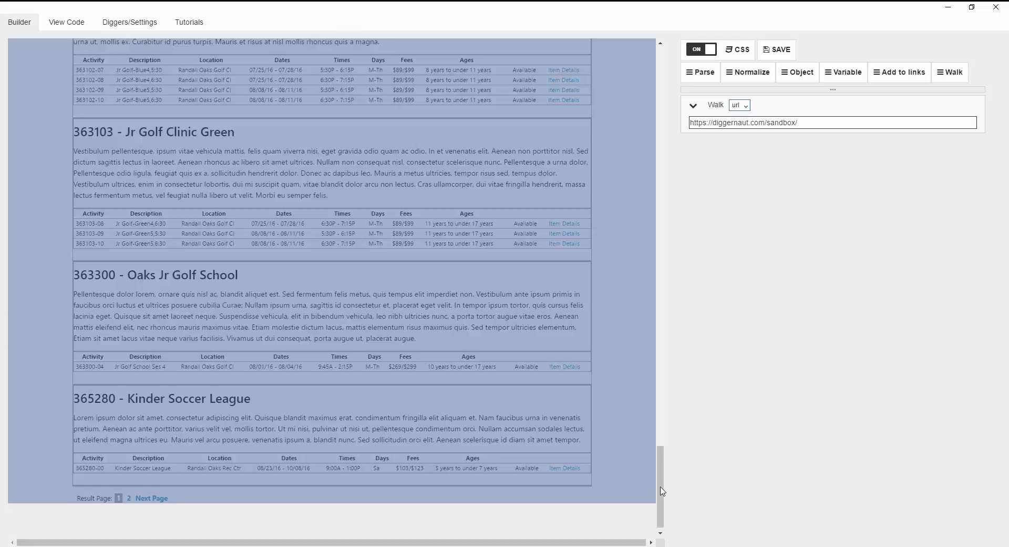
left_click_drag(662, 492, 694, 205)
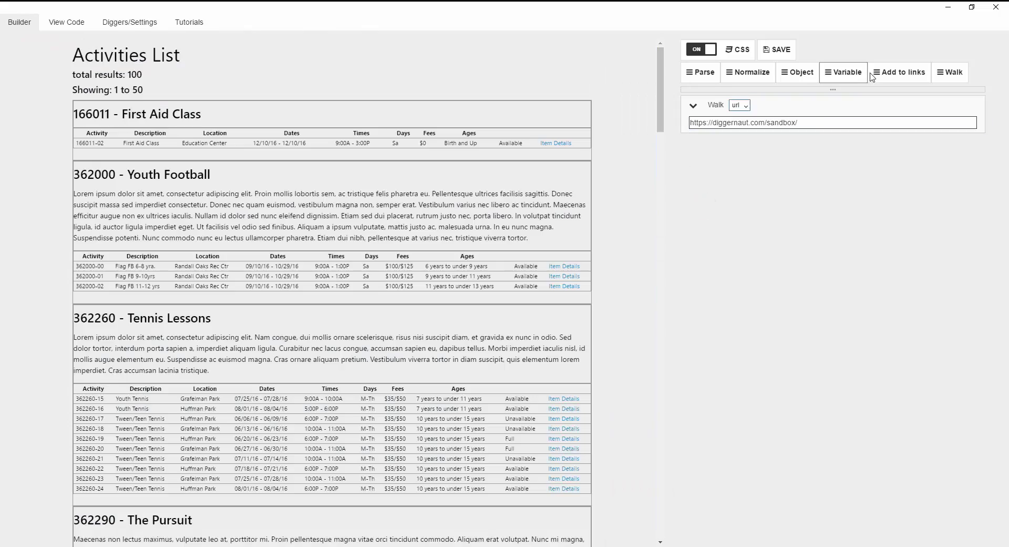
left_click_drag(899, 72, 823, 107)
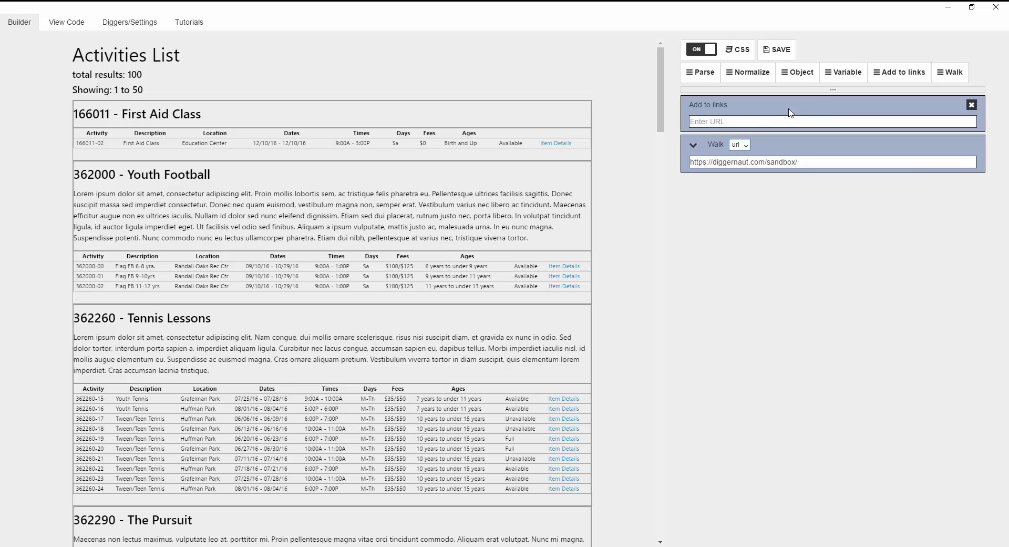
left_click(740, 145)
left_click(755, 162)
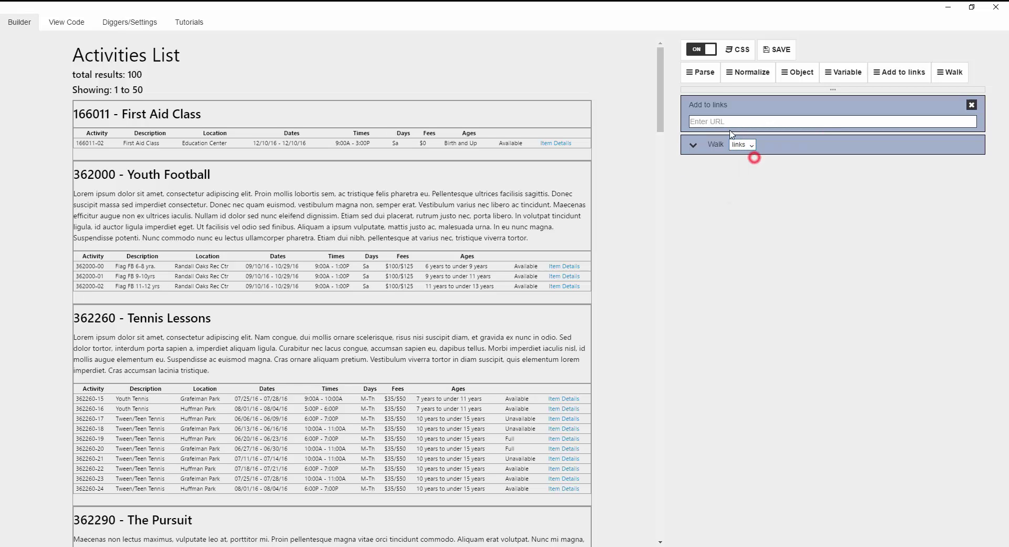
left_click(724, 123)
type("https://diggernaut.com/sandbox/")
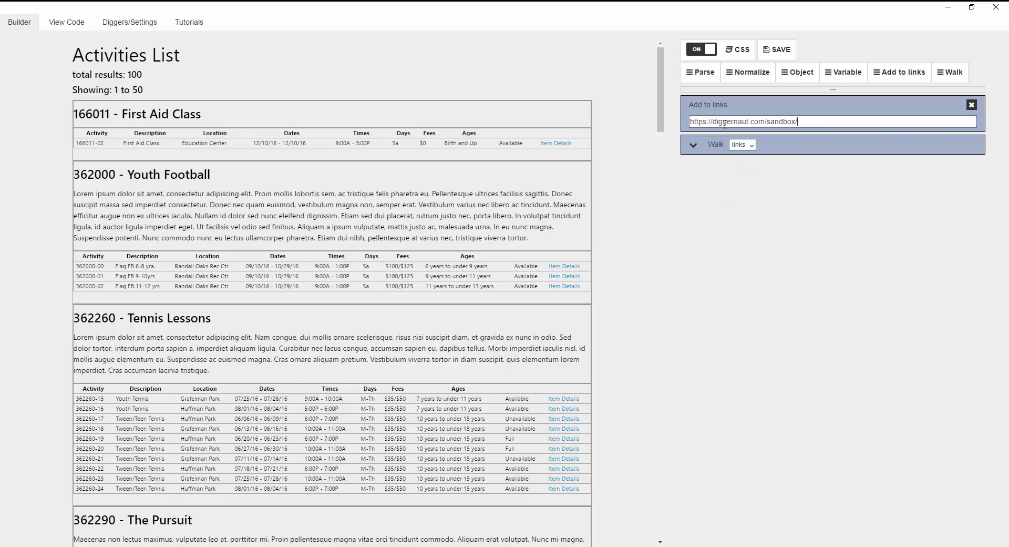
left_click(784, 231)
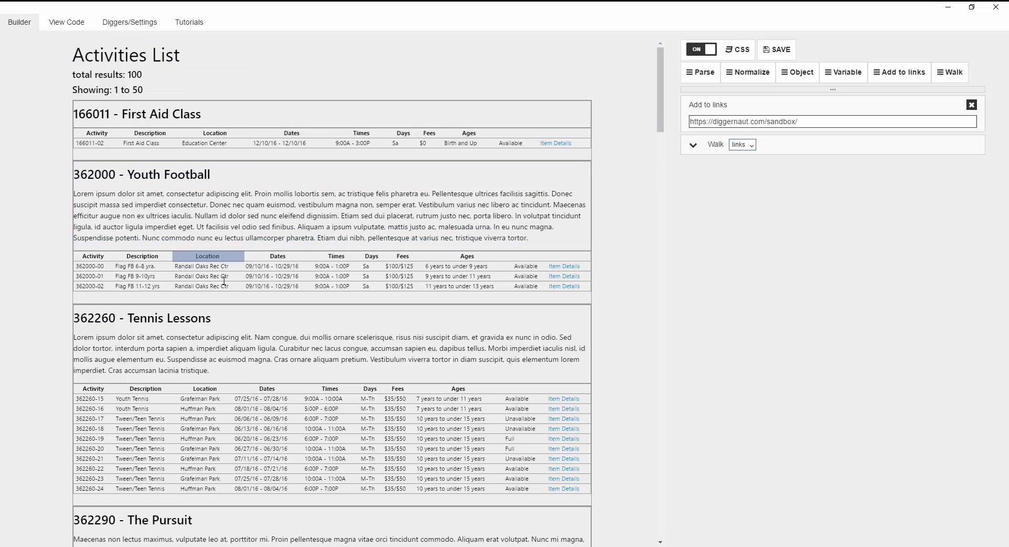
- Examine how the activity blocks on the Activities List page are structured, including their headings, descriptions and session tables
scroll(180, 327, "down", 3)
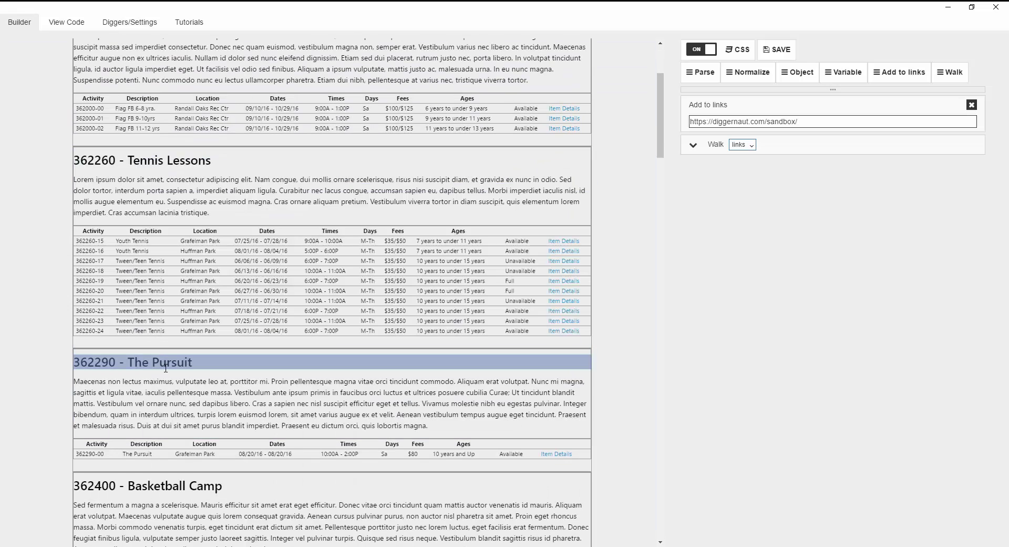
scroll(166, 367, "up", 3)
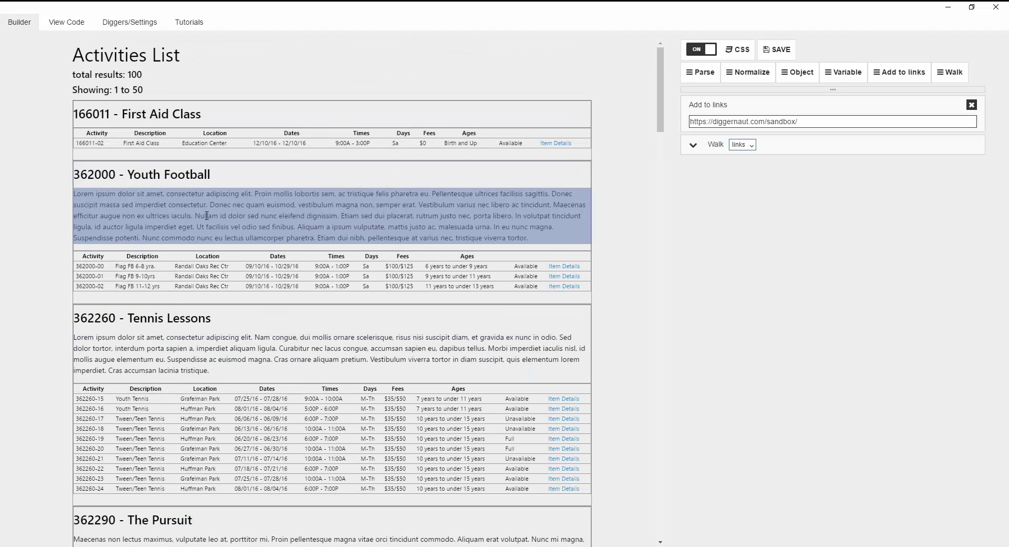
scroll(210, 237, "down", 5)
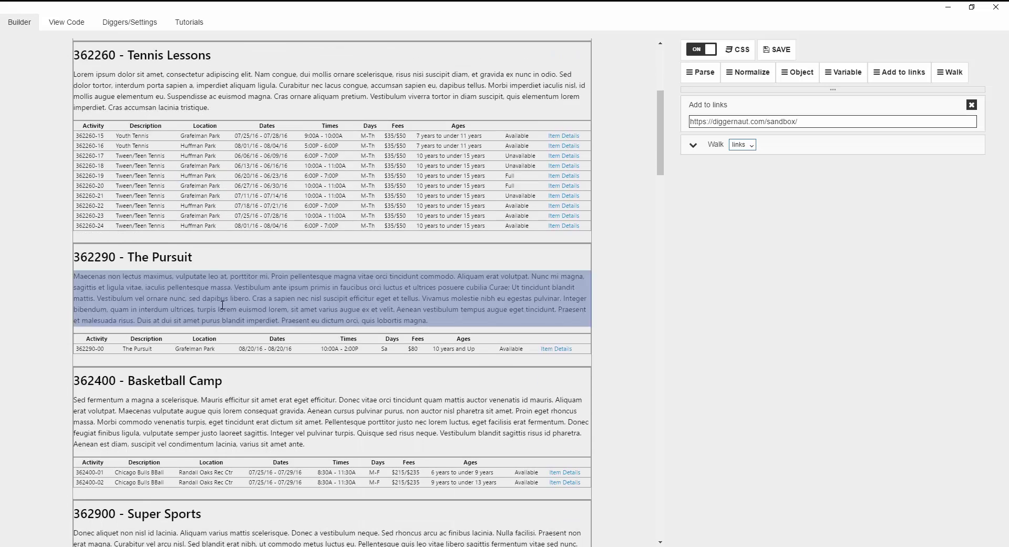
scroll(231, 387, "up", 5)
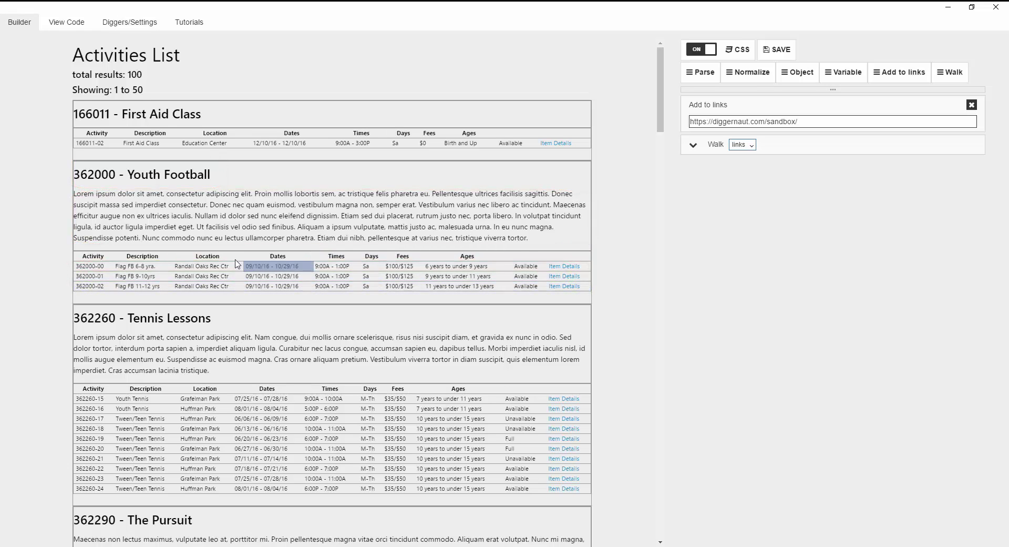
scroll(130, 292, "down", 2)
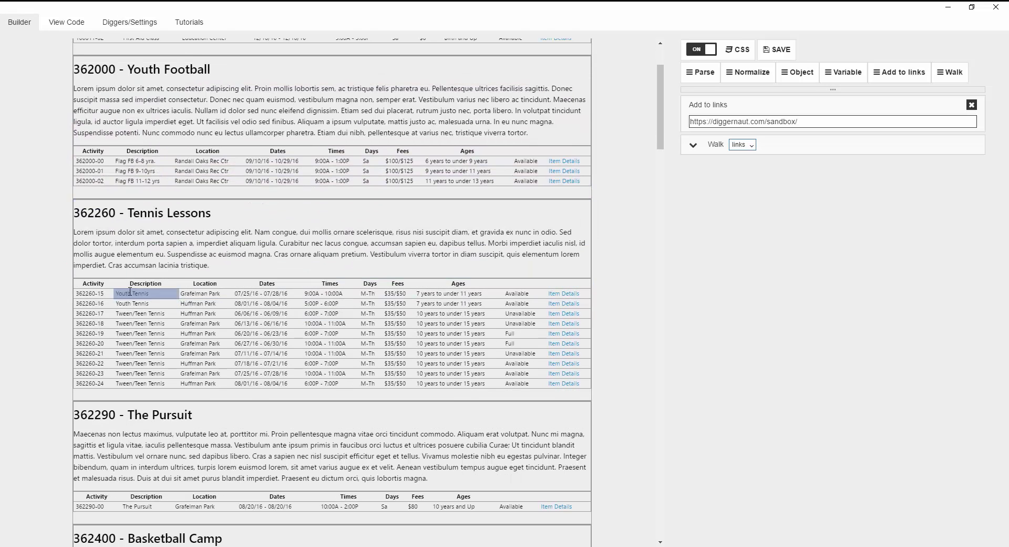
scroll(90, 373, "down", 2)
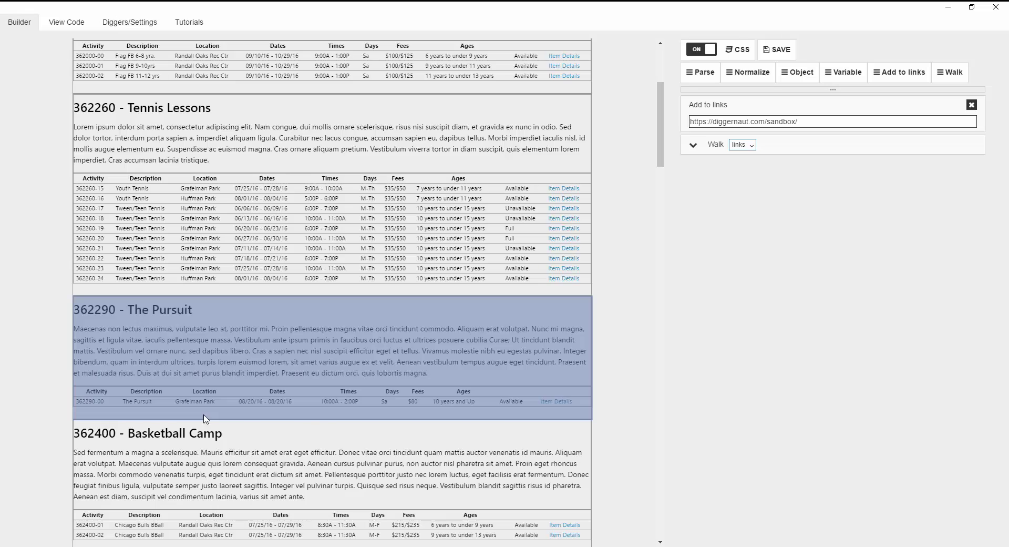
scroll(459, 416, "up", 4)
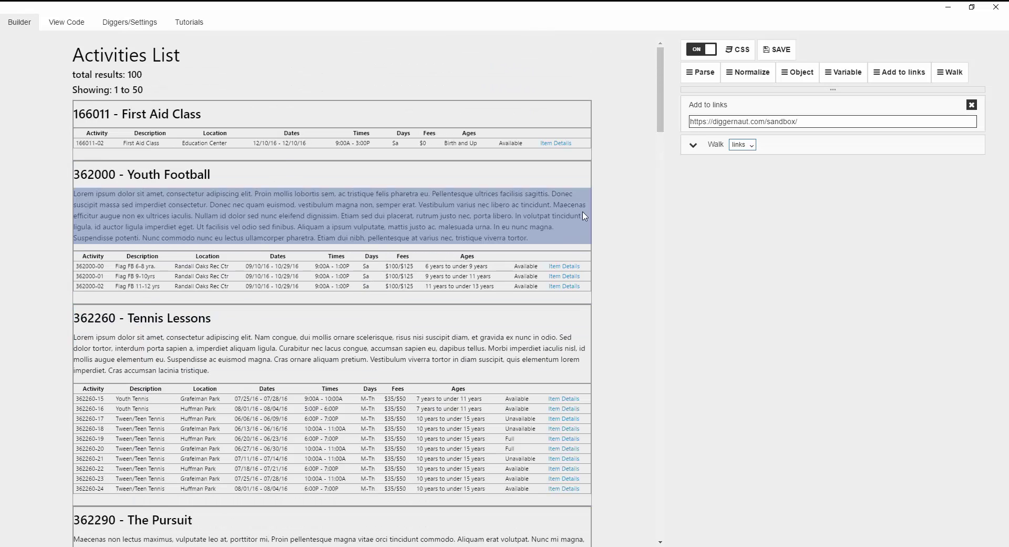
- Add a Find All for the activity result-content blocks inside the links Walk and remove its automatic Parse command
left_click(587, 184)
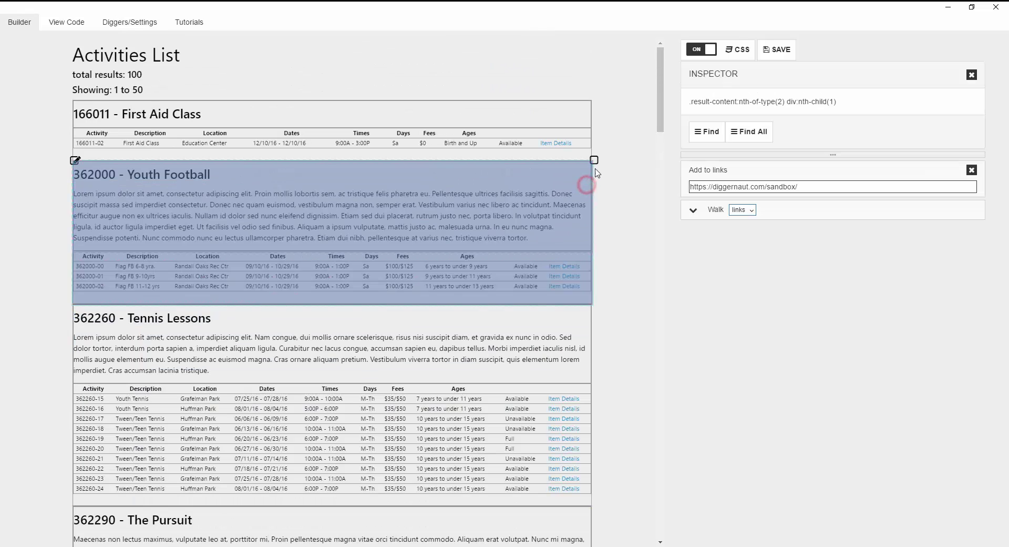
left_click(595, 161)
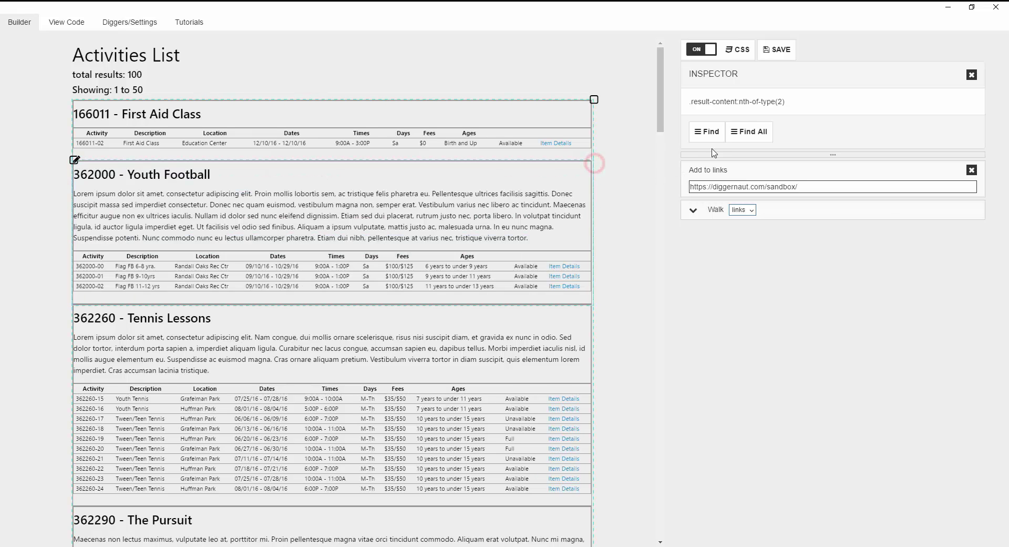
left_click(732, 133)
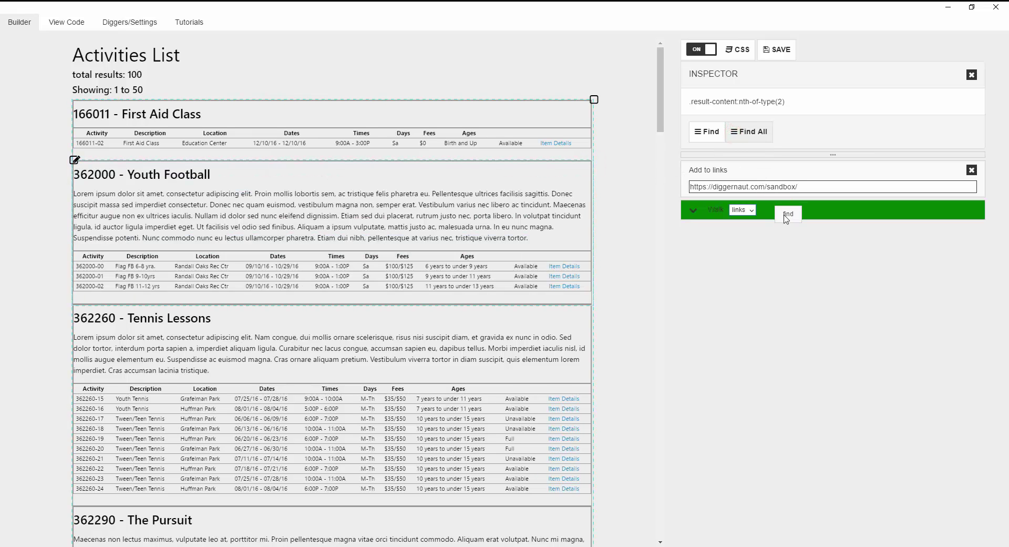
left_click(970, 77)
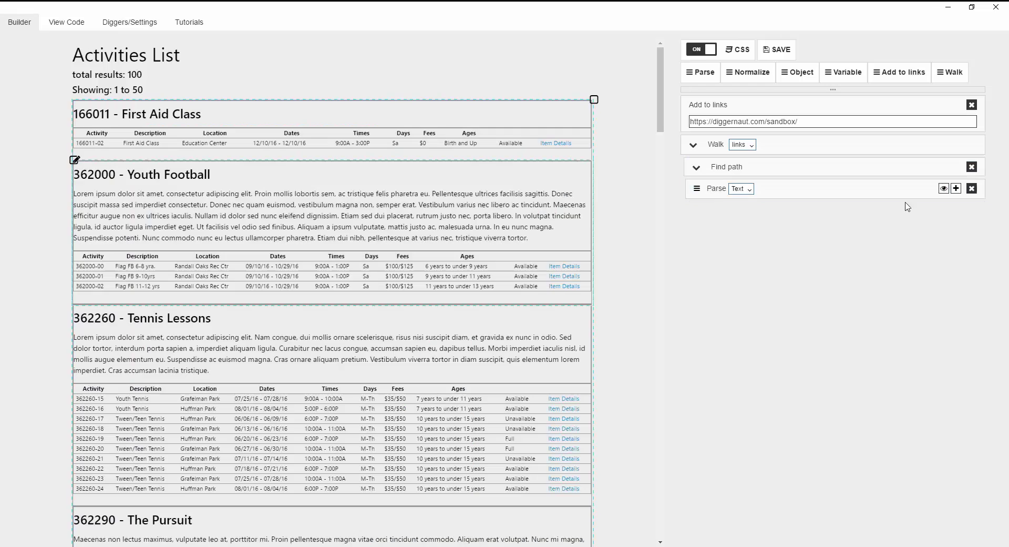
left_click(972, 188)
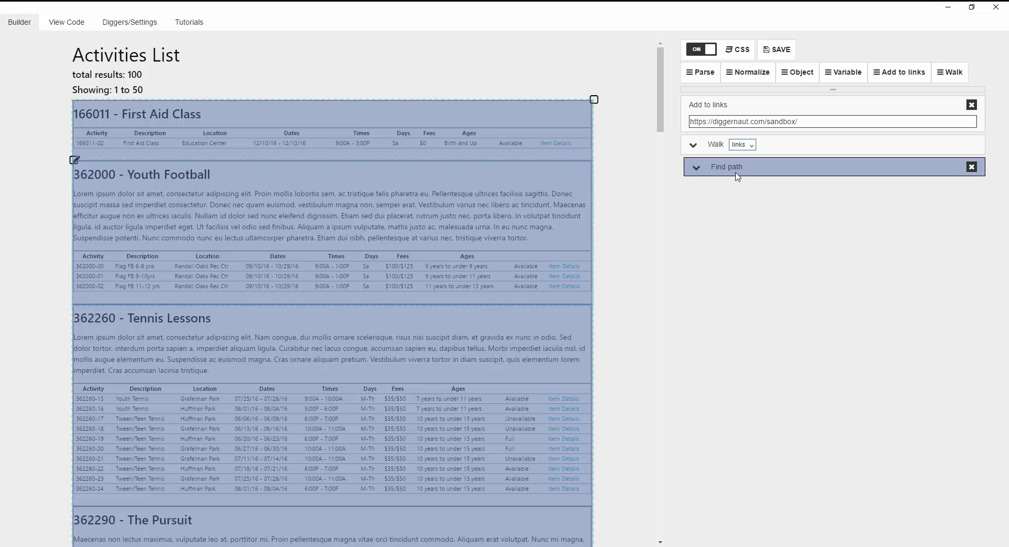
left_click(773, 250)
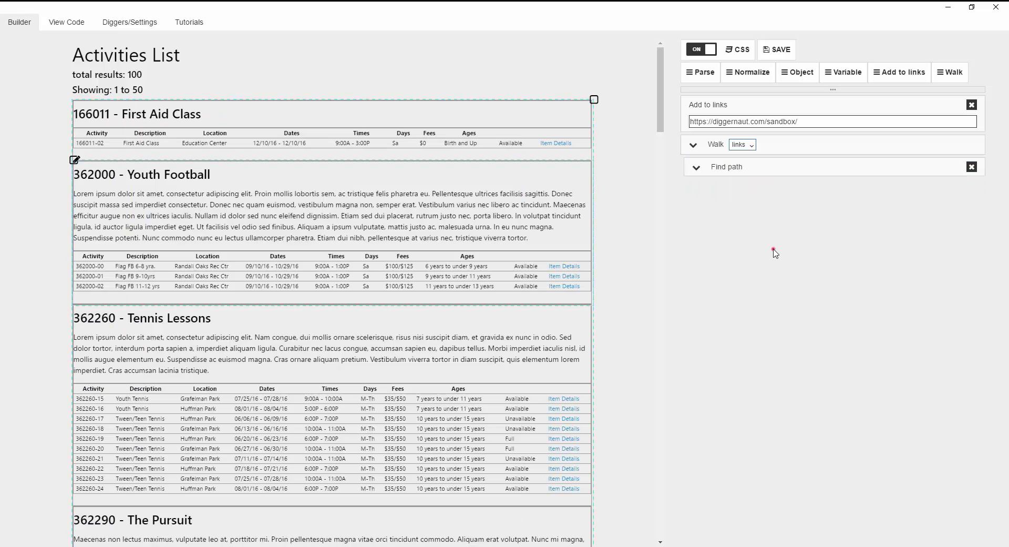
- Add two Variable commands inside the activity blocks' Find path and set both to Clear
left_click(827, 78)
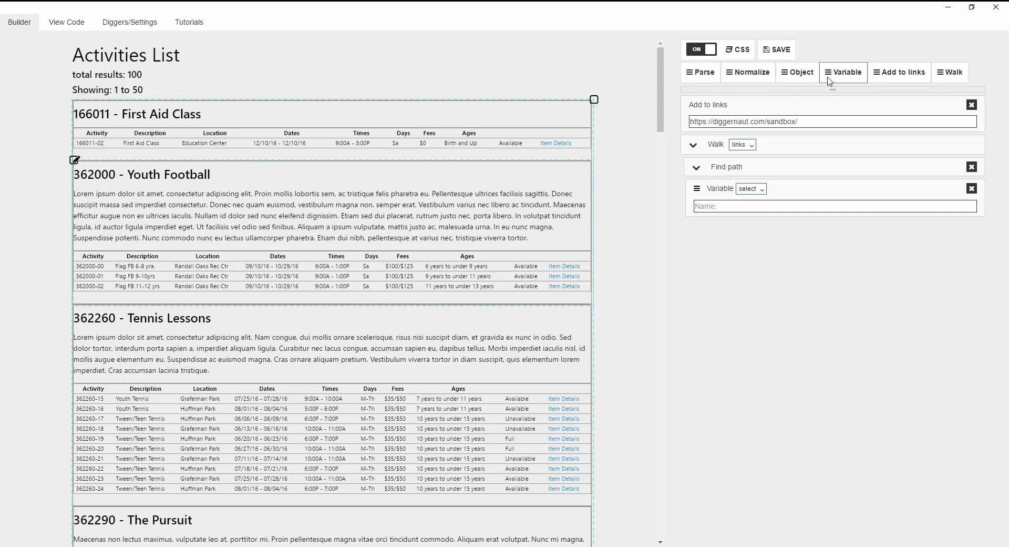
left_click(828, 73)
left_click(755, 279)
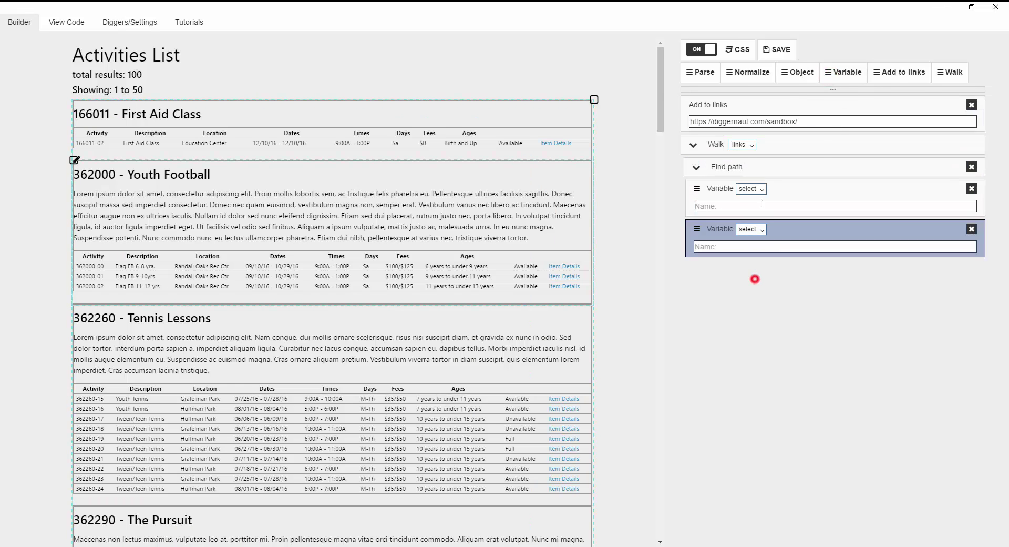
left_click(762, 189)
left_click(756, 174)
left_click(753, 230)
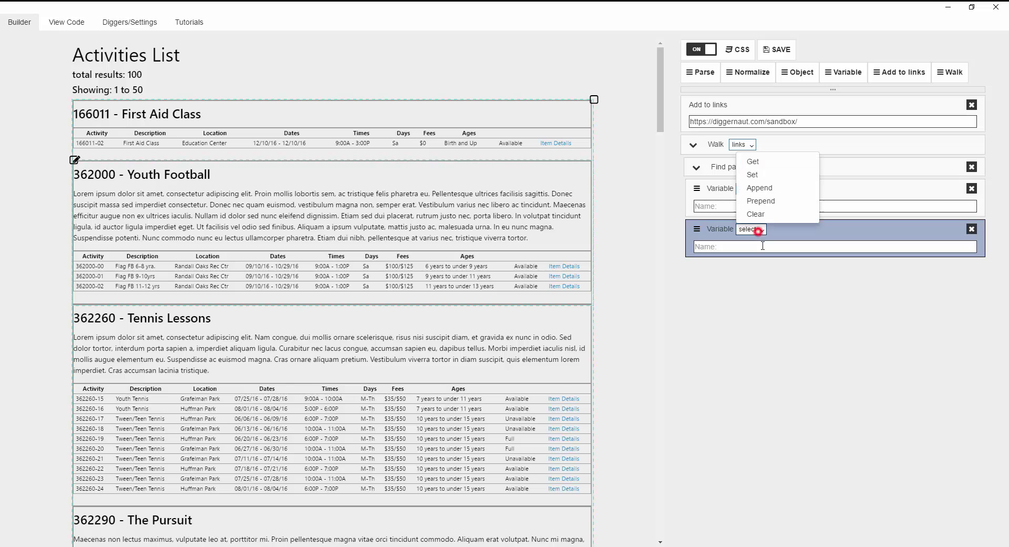
left_click(767, 215)
- Name the two cleared variables name and descr, and collapse both commands
left_click(749, 206)
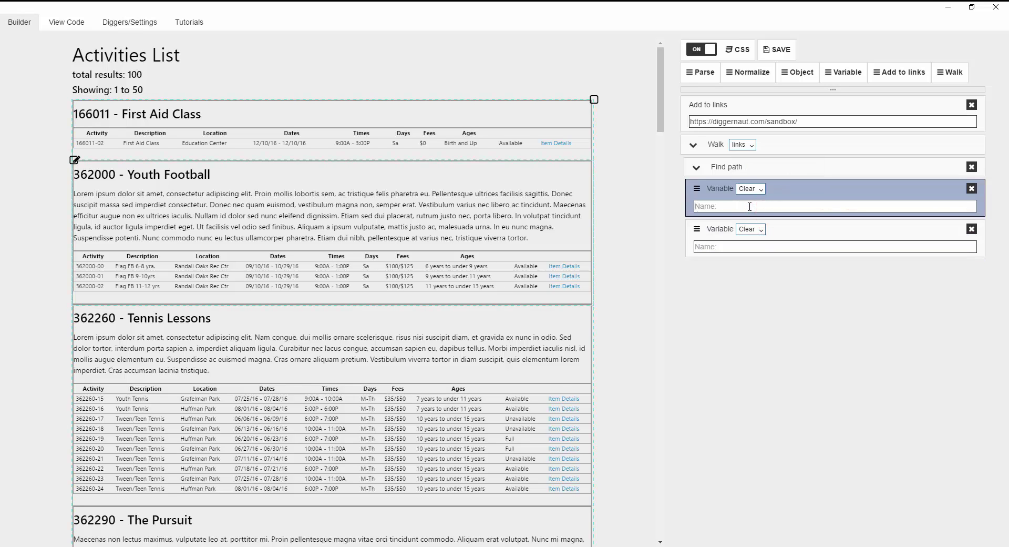
left_click(727, 248)
type("n")
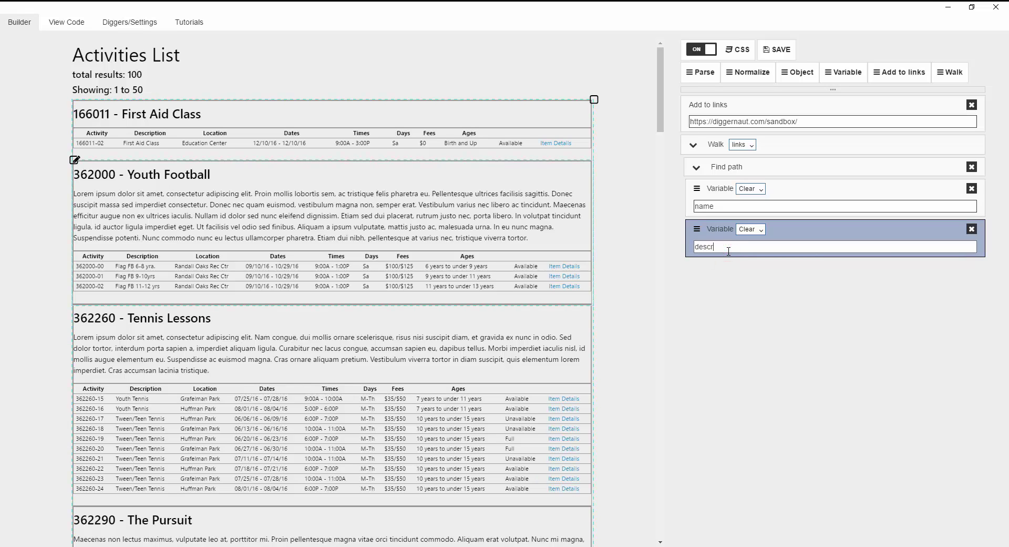
left_click(784, 314)
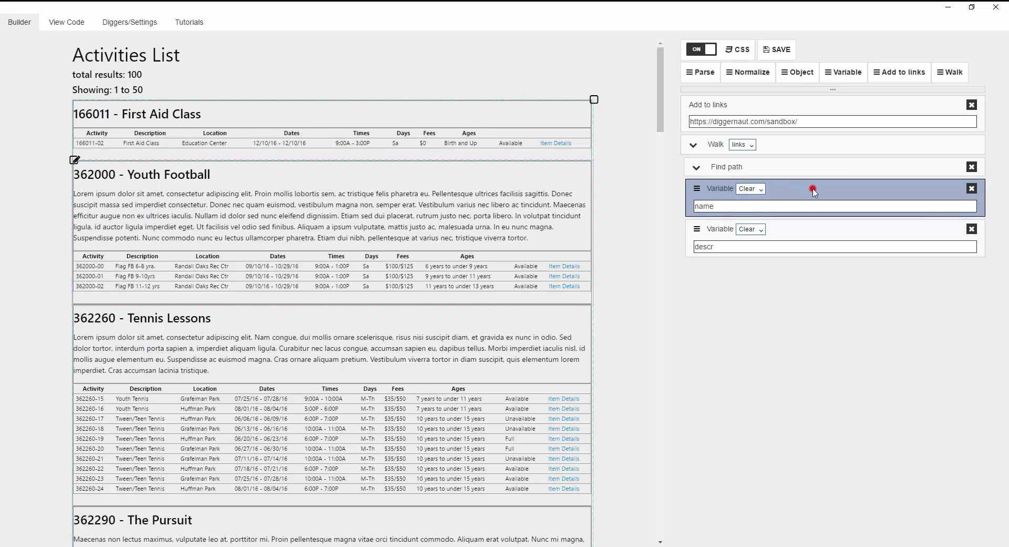
left_click(814, 190)
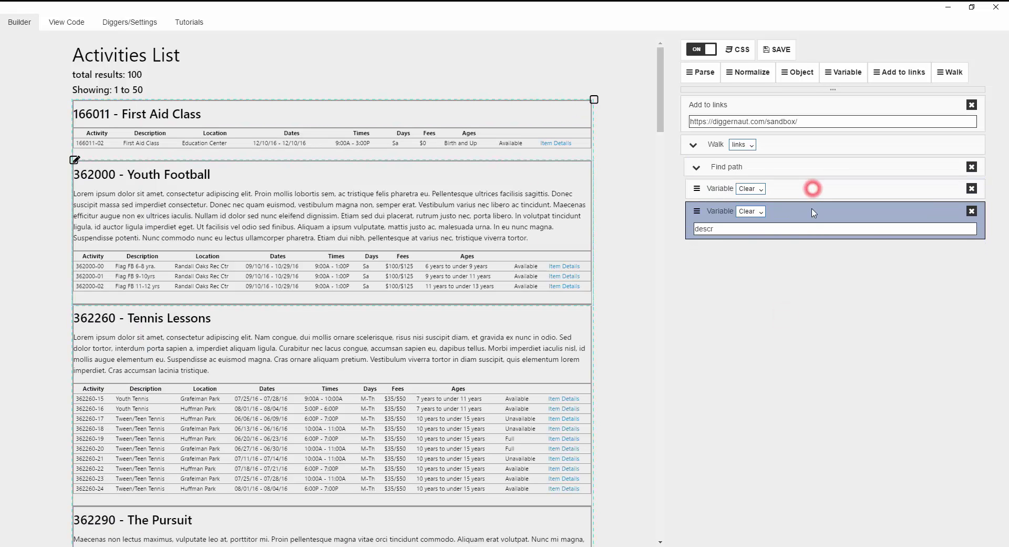
left_click(813, 210)
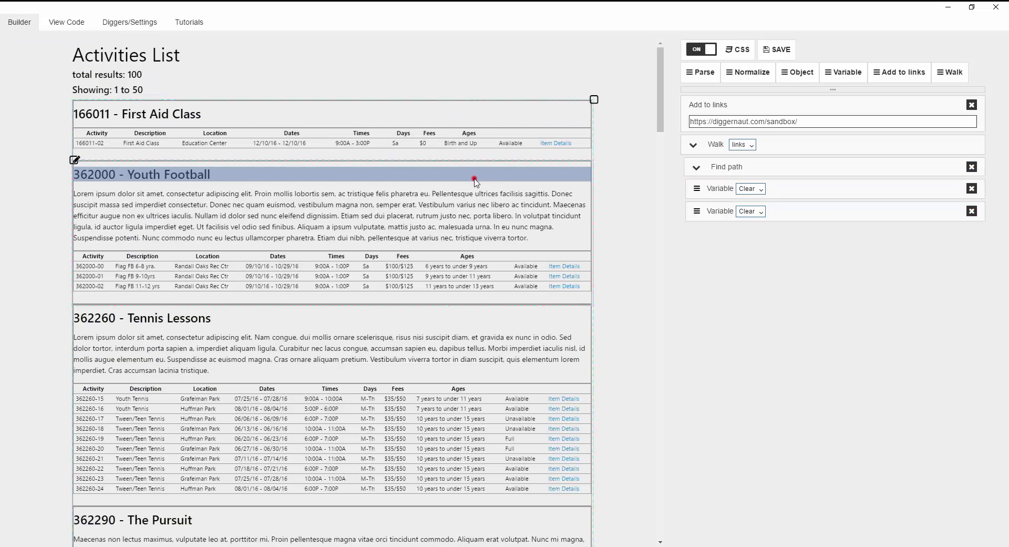
- Nest a Find for the Youth Football block's h3 heading, with its text Parse, inside the activity blocks' Find path
left_click(475, 180)
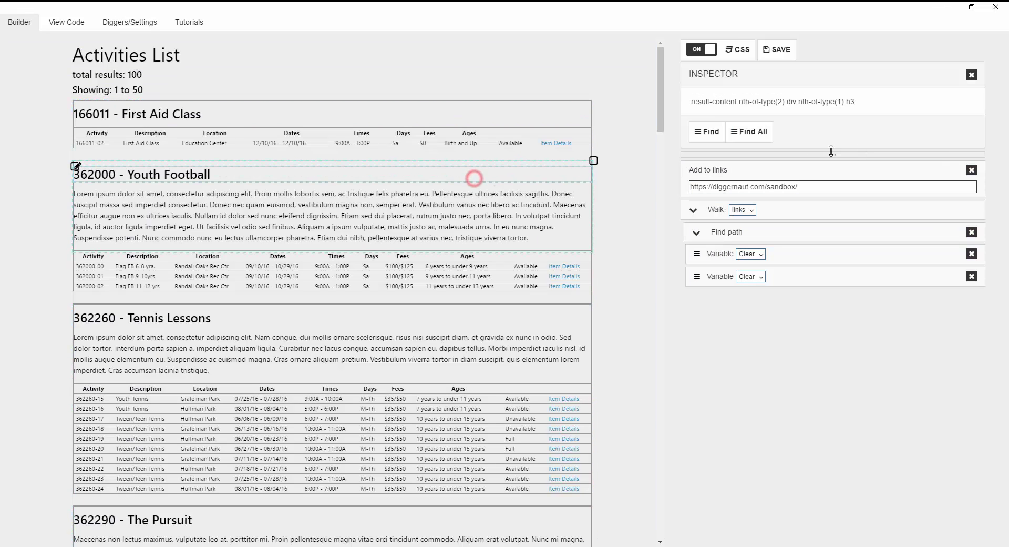
left_click(703, 132)
left_click_drag(762, 228, 765, 232)
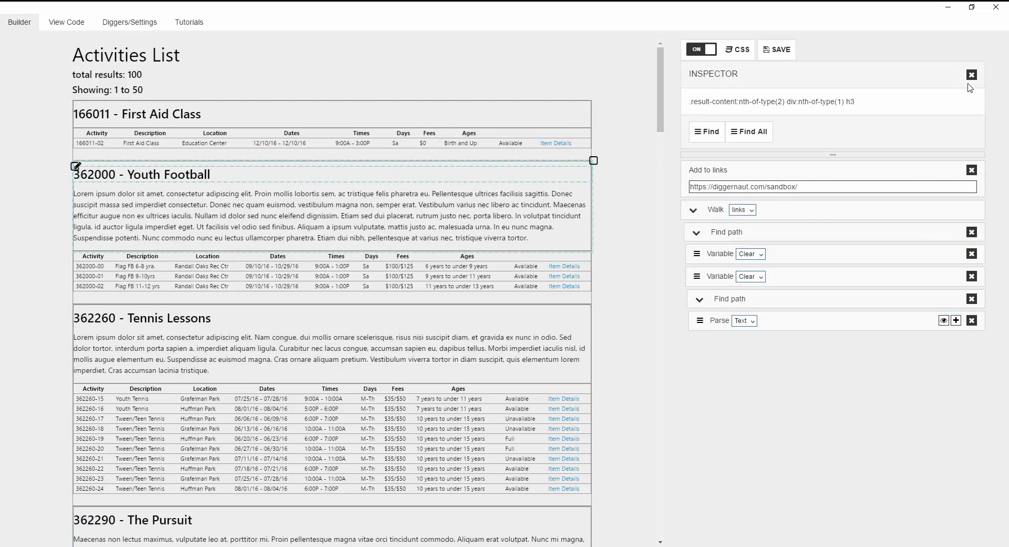
left_click(972, 74)
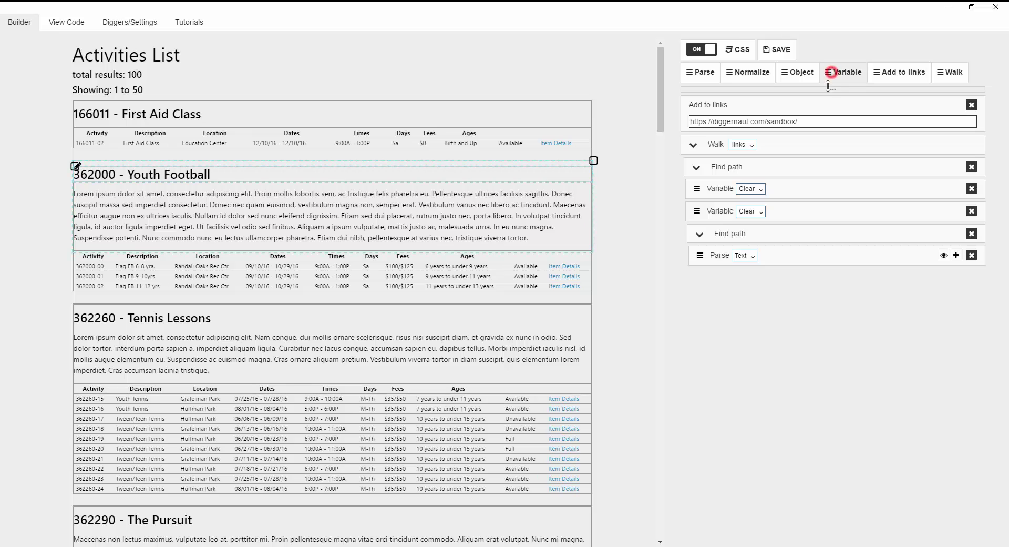
- Add a Variable command after the heading's text Parse, set it to Set and name the variable name
left_click_drag(833, 76, 771, 263)
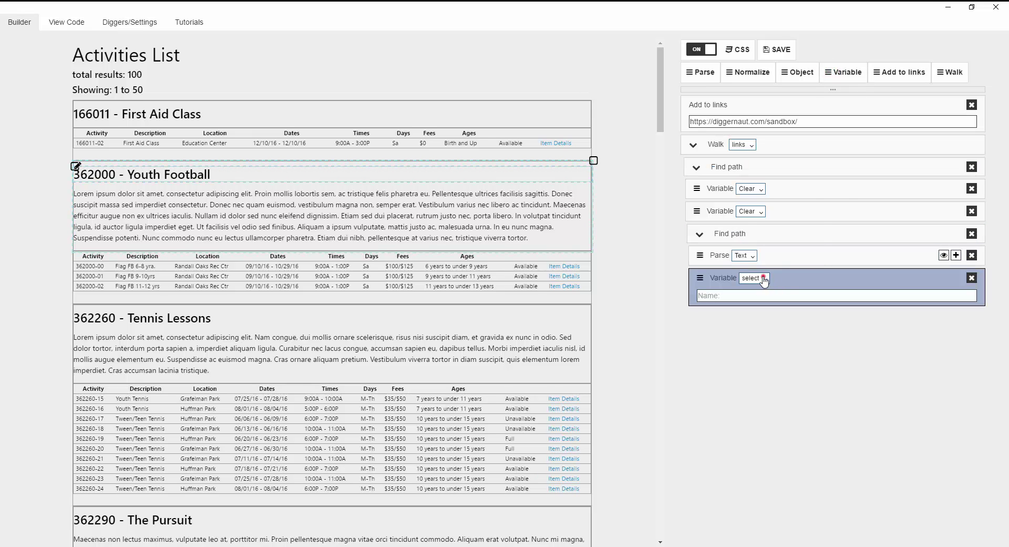
left_click(760, 278)
left_click(769, 225)
left_click(732, 295)
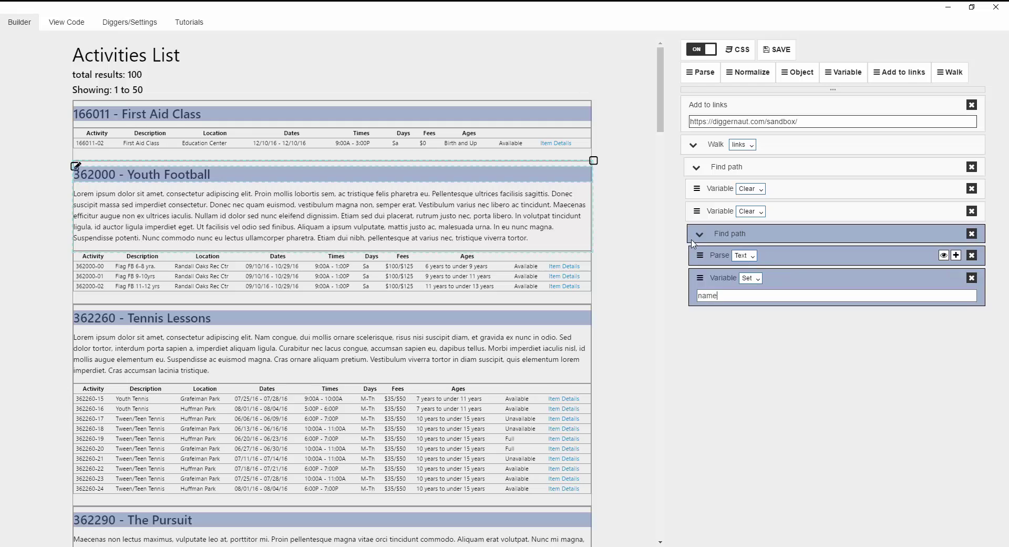
- Nest a Find for the Youth Football block's description paragraph, with its text Parse, inside the activity blocks' Find path
left_click(700, 235)
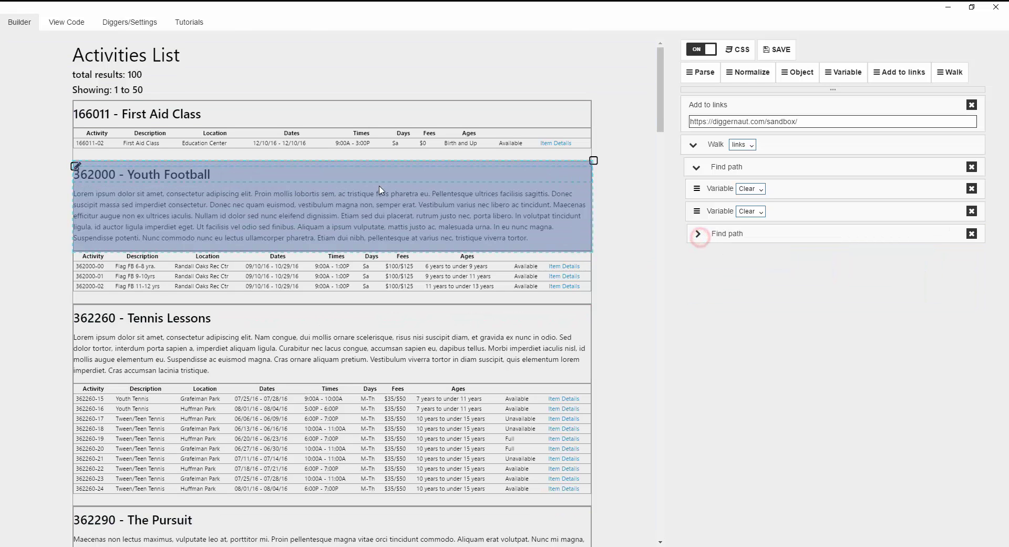
left_click(404, 198)
left_click(699, 130)
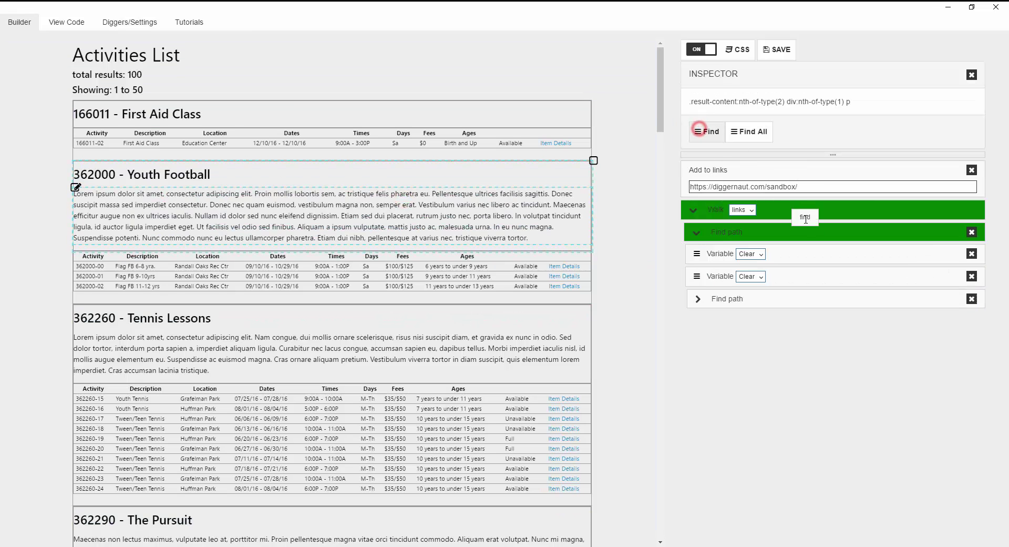
left_click(972, 74)
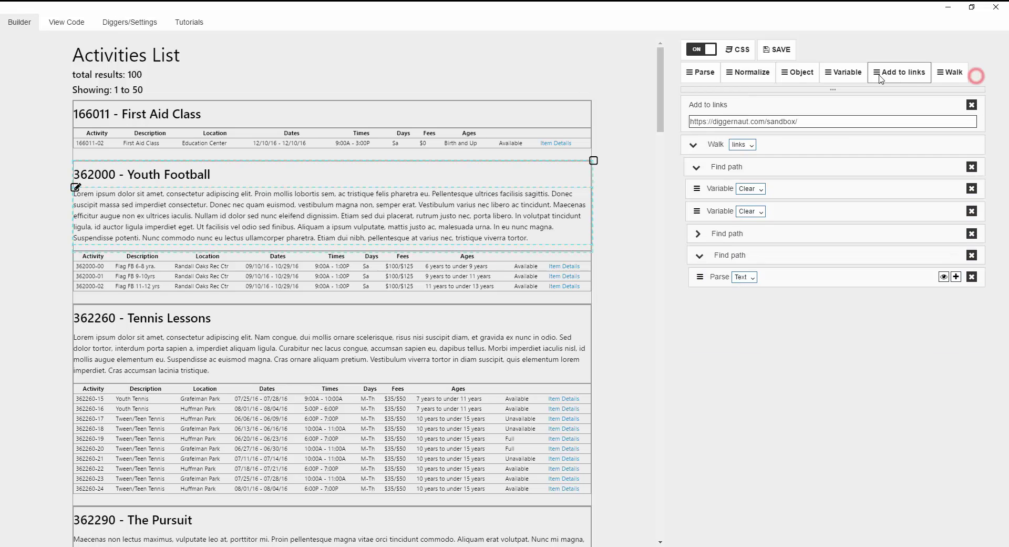
- Add a Variable command after the description's text Parse, set it to Set with the name descr, and collapse that Find path
left_click_drag(843, 72, 753, 281)
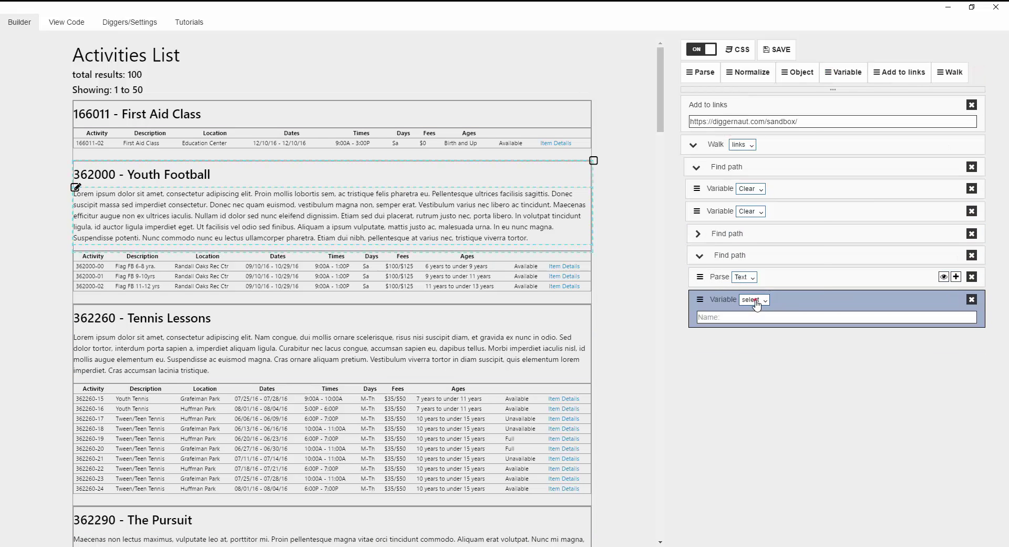
left_click(754, 300)
left_click(763, 243)
left_click(734, 318)
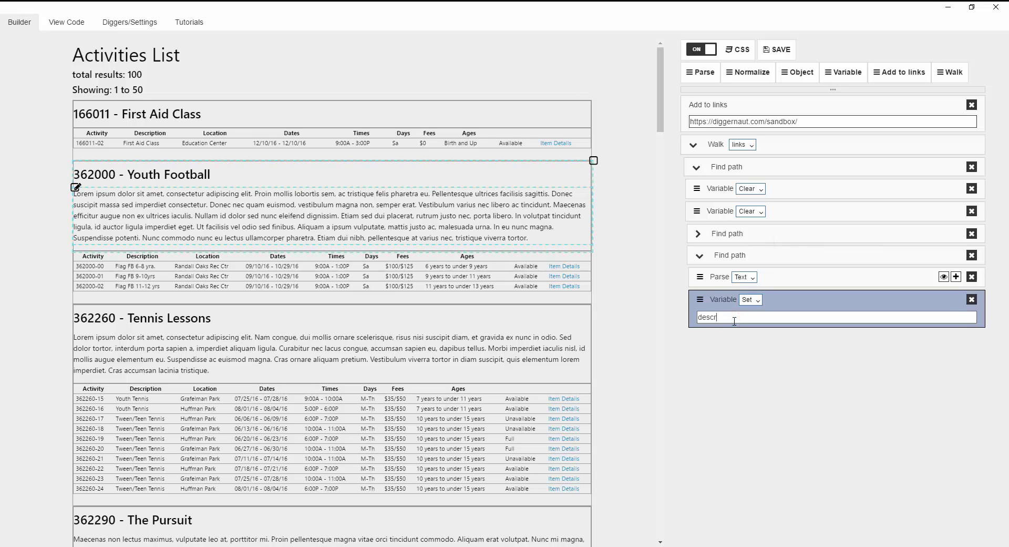
left_click(699, 255)
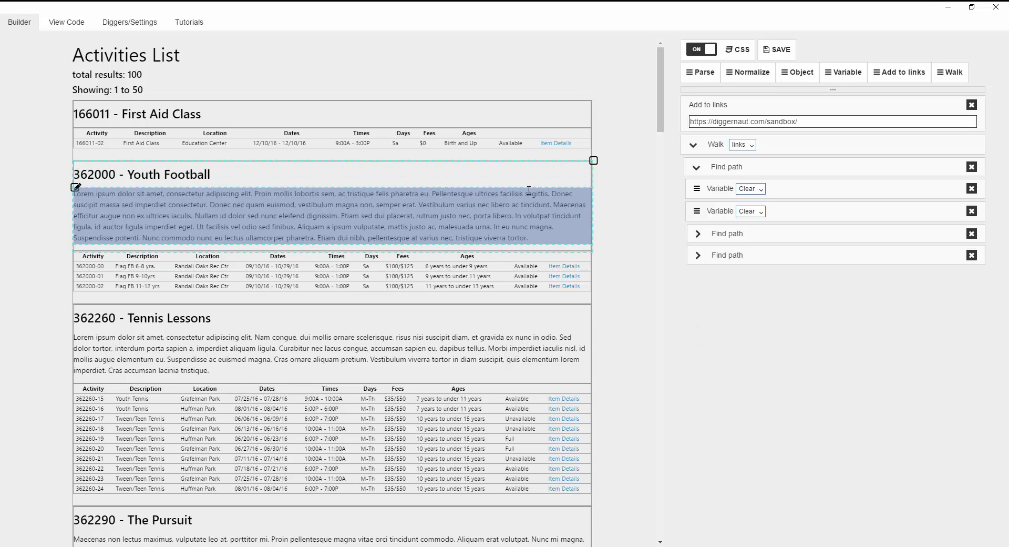
- Nest a Find for the Youth Football block's whole table inside the activity blocks' Find path and remove its Parse command
left_click(593, 251)
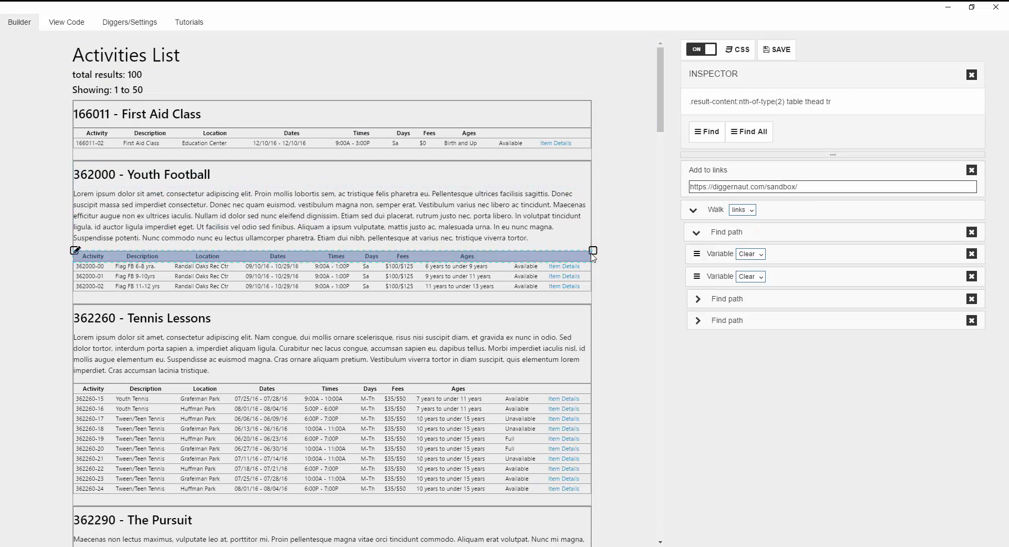
left_click(592, 251)
left_click(699, 131)
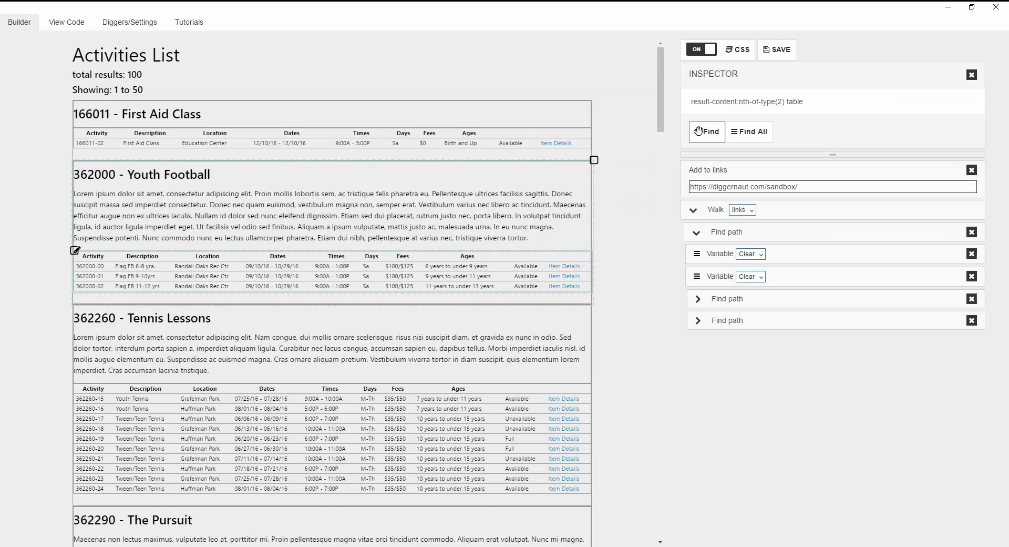
left_click(972, 74)
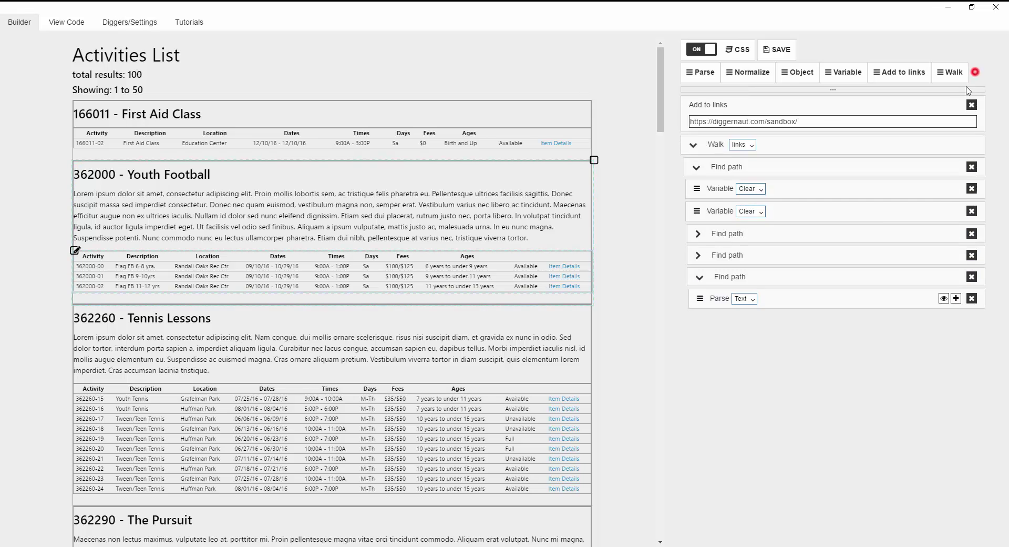
left_click(972, 298)
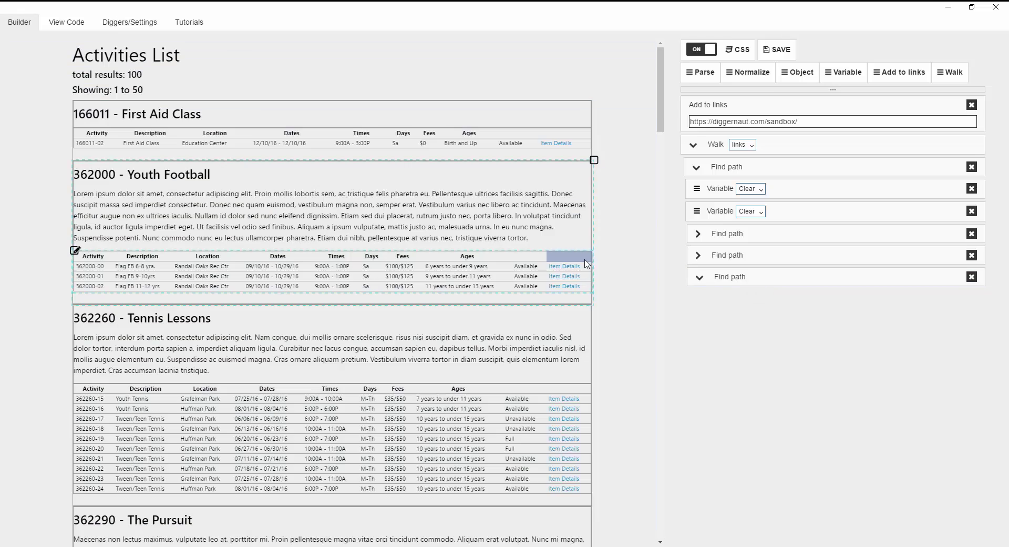
- Nest a Find All for the table's body rows inside the table's Find path and remove its Parse command
left_click(589, 266)
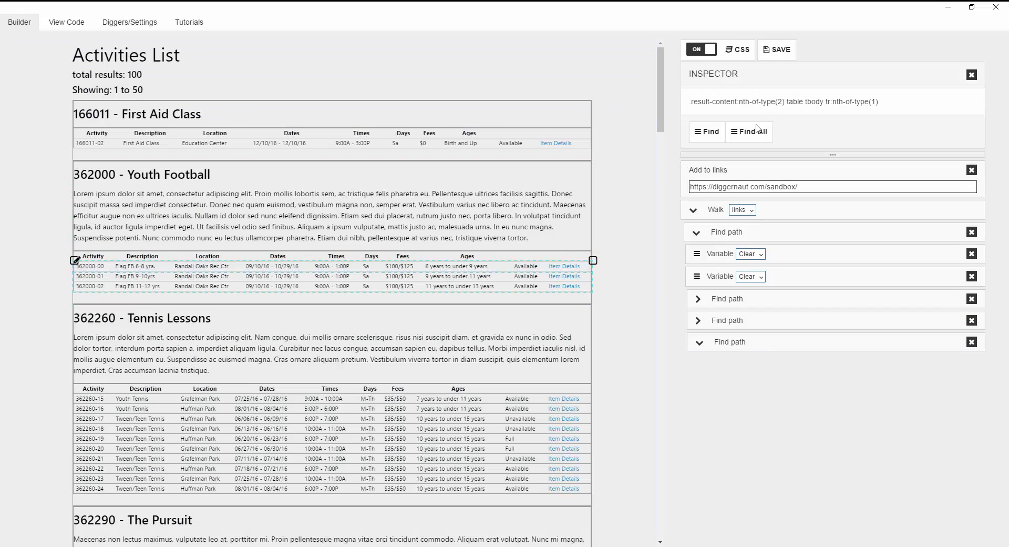
left_click(735, 131)
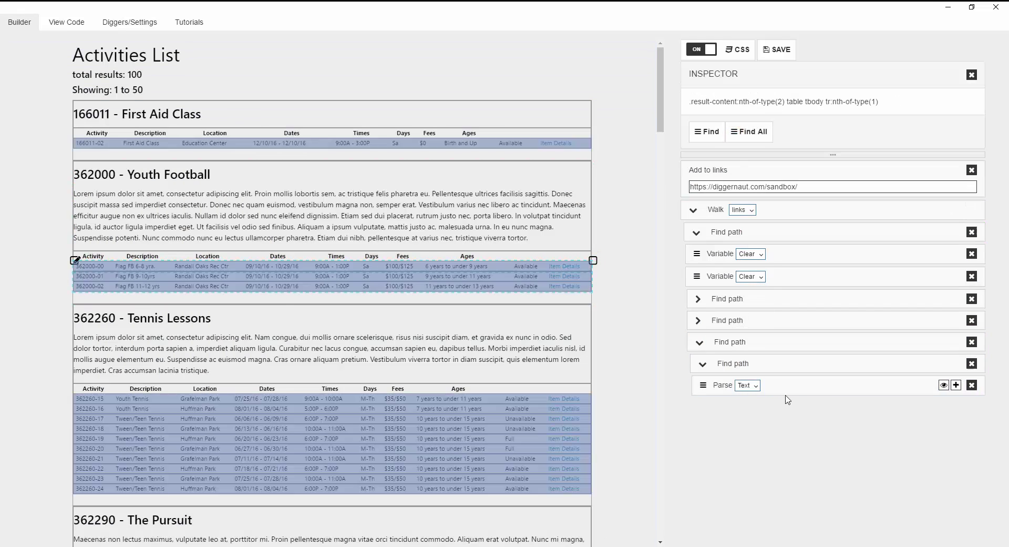
left_click(972, 76)
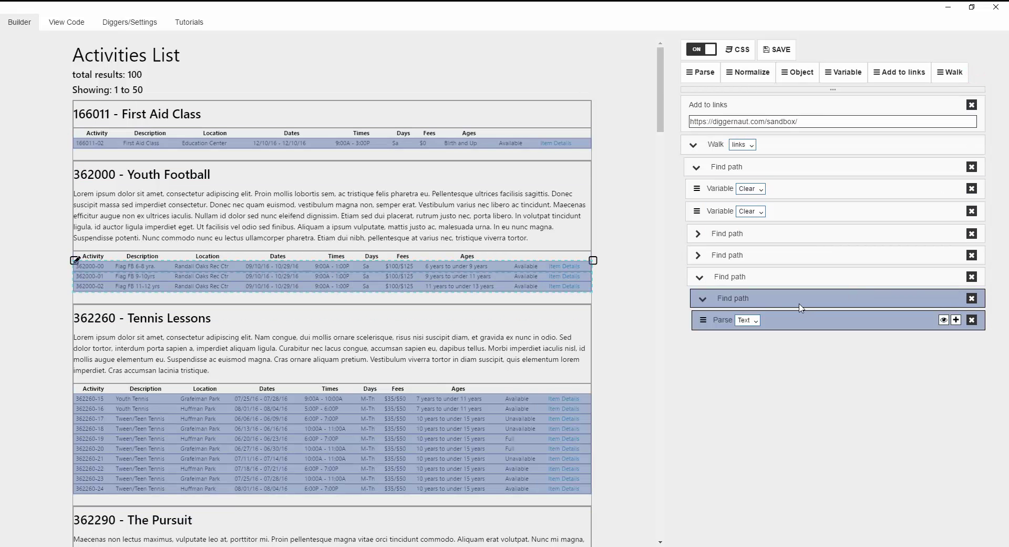
left_click(973, 321)
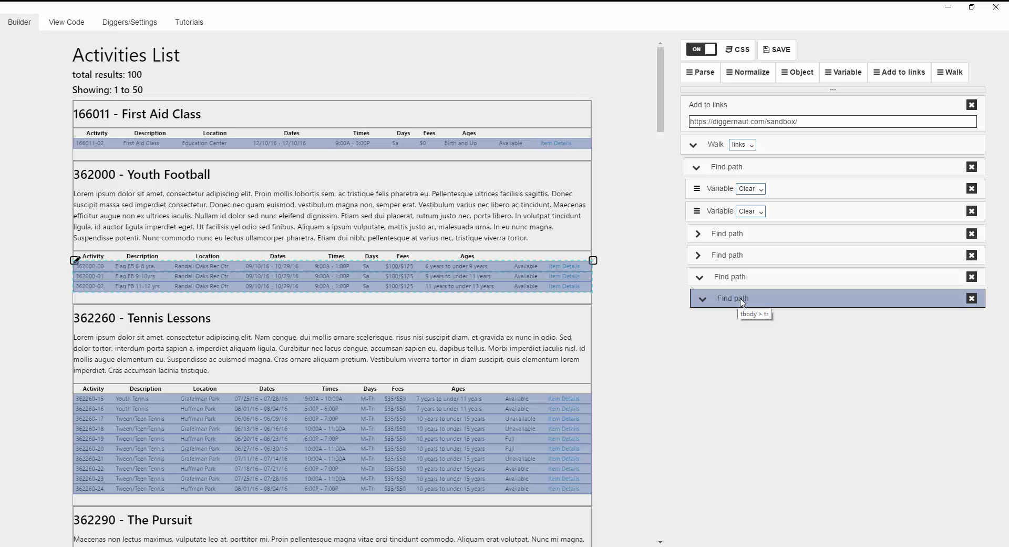
- Add an Object command inside the table rows' Find path, set it to New with the name item, and collapse it
left_click_drag(785, 68, 736, 298)
left_click(752, 321)
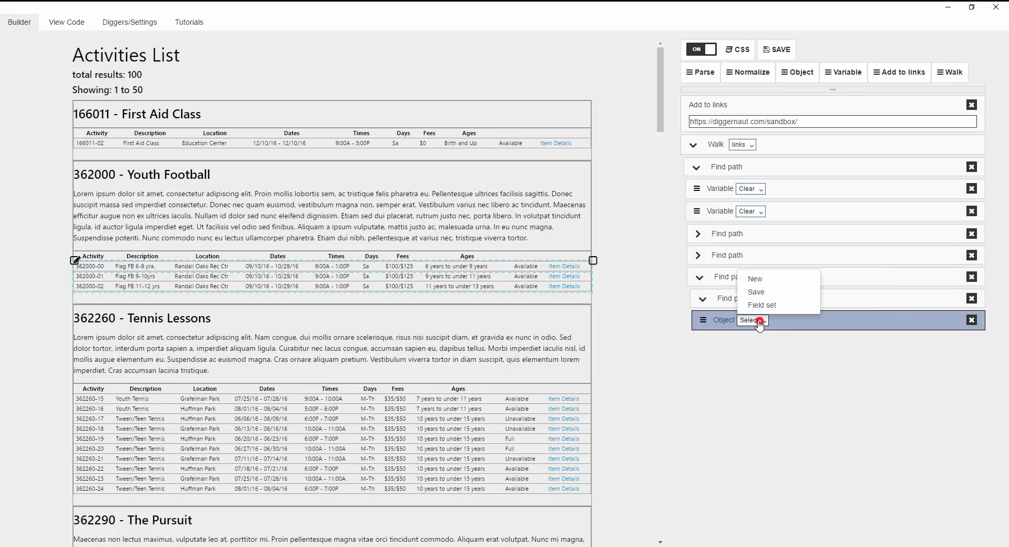
left_click(759, 282)
left_click(754, 335)
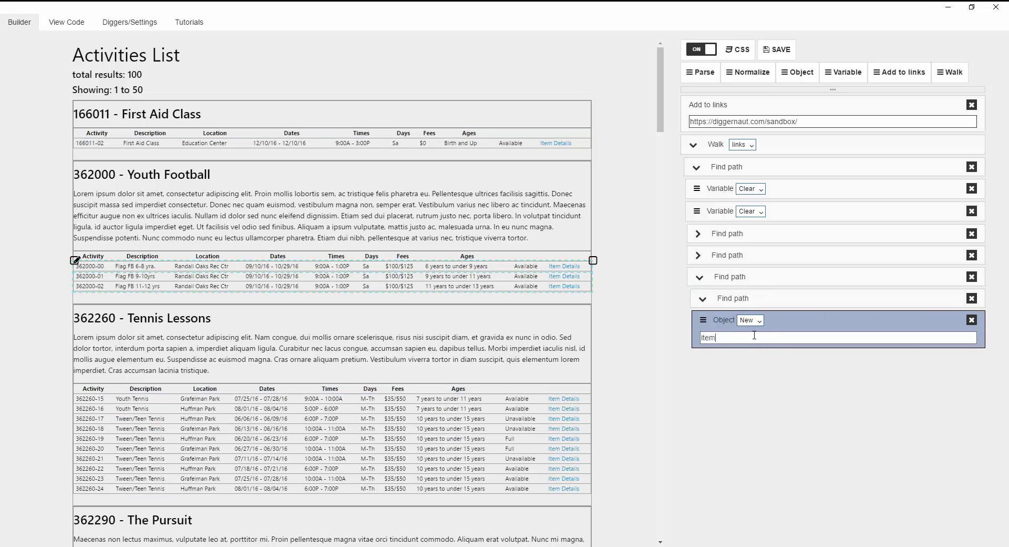
left_click(798, 323)
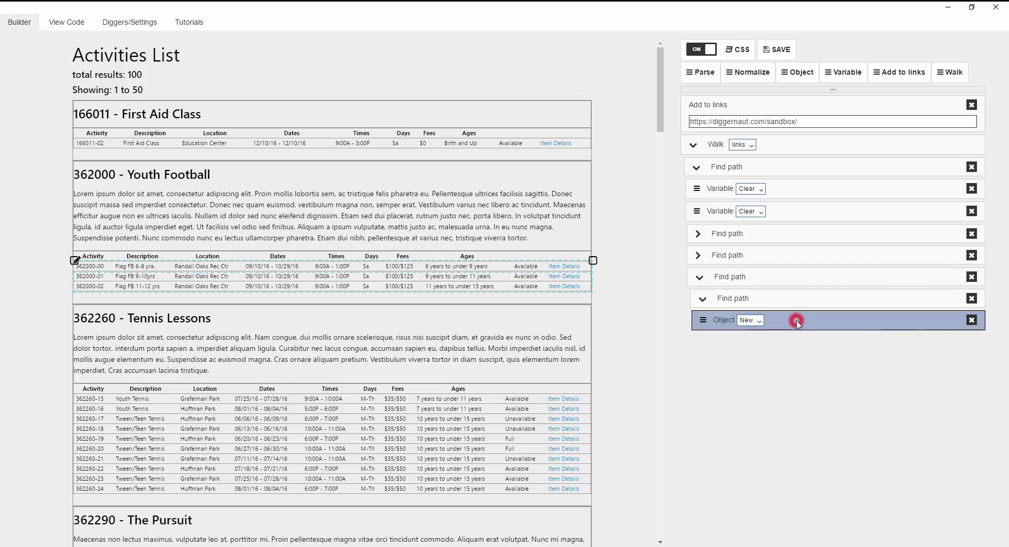
- Add a Variable command after the new item object, set it to Get and name the variable name
left_click_drag(841, 72, 763, 343)
left_click(763, 343)
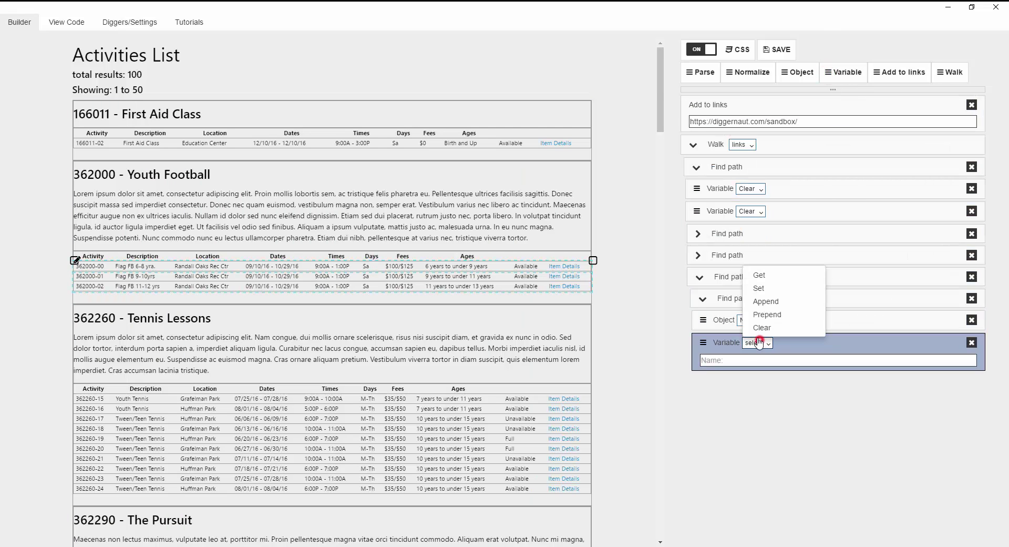
left_click(775, 278)
left_click(736, 358)
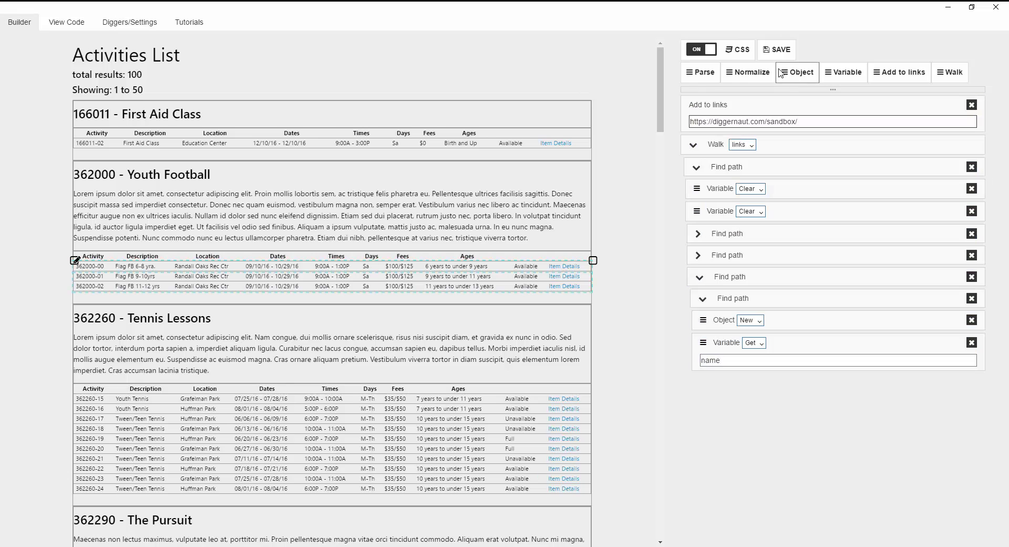
- Add an Object command set to Field set with field name and object item after the name variable, and collapse both commands
left_click_drag(783, 72, 751, 383)
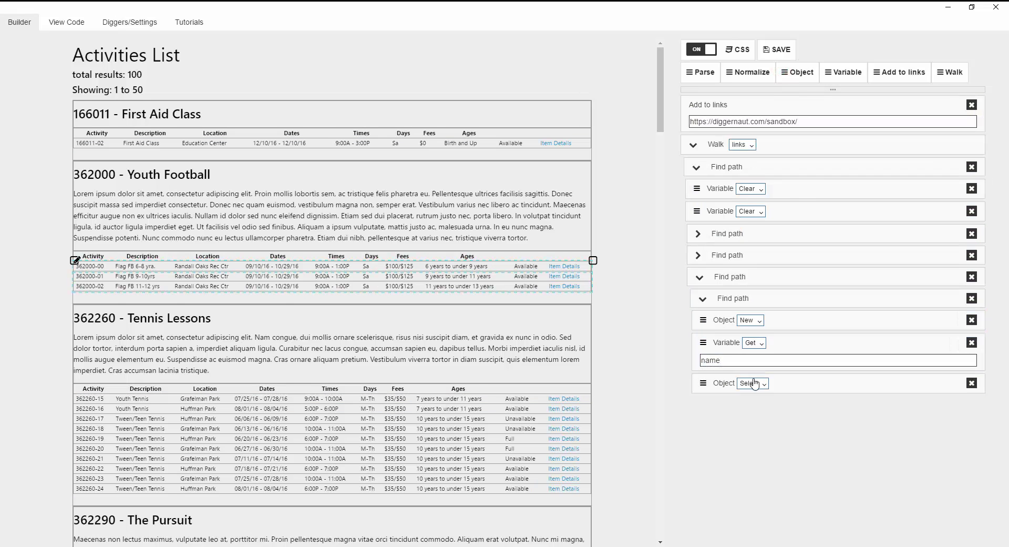
left_click(753, 383)
left_click(763, 368)
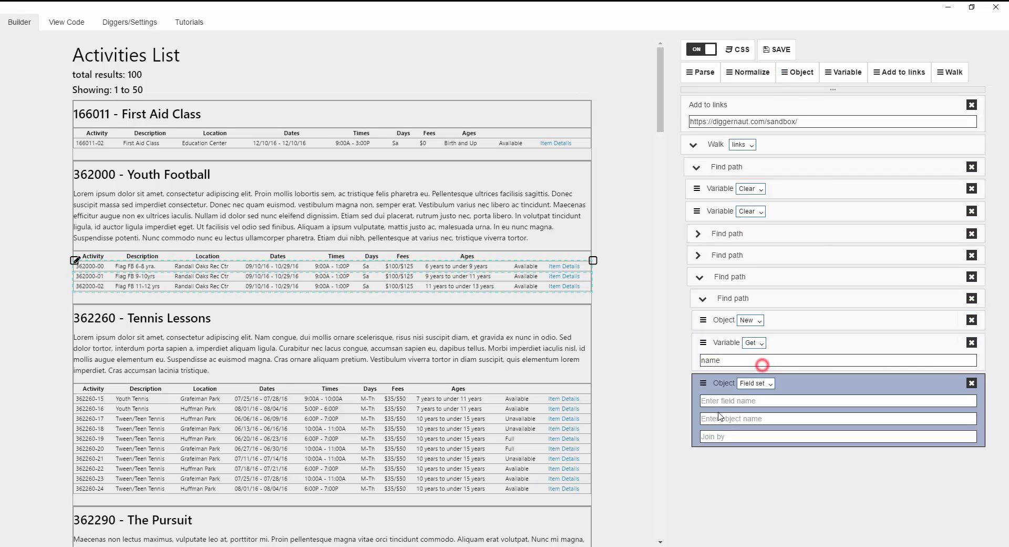
left_click(718, 401)
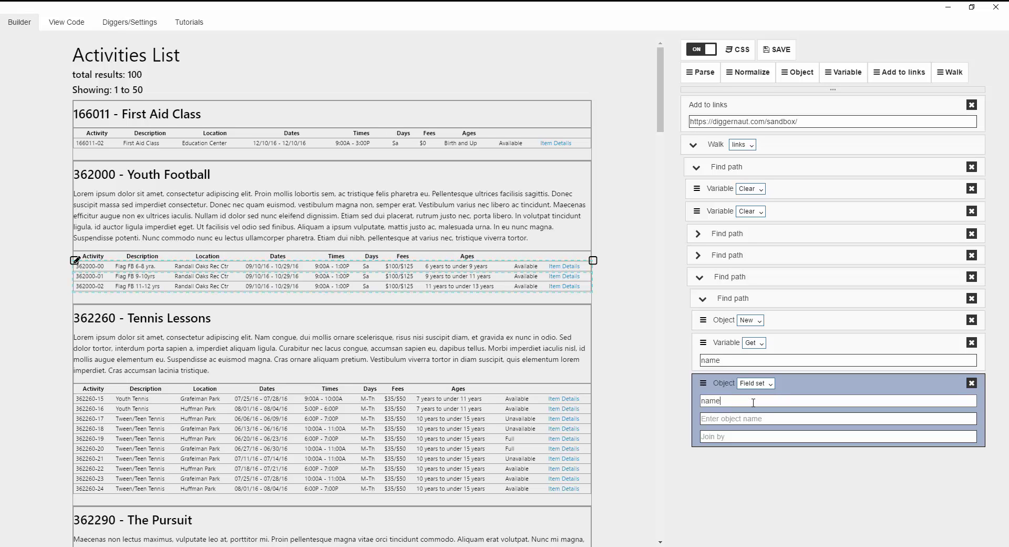
key("Tab")
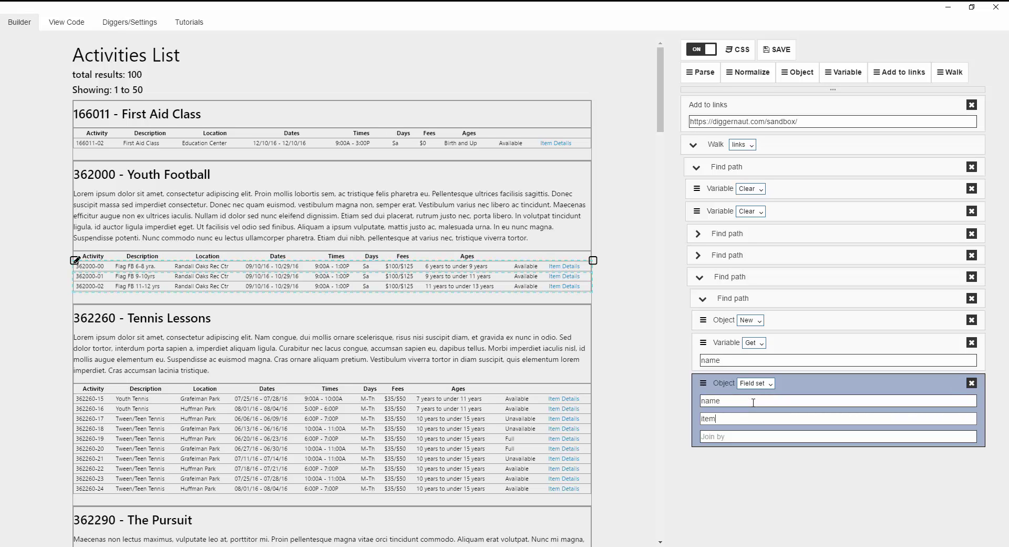
left_click(803, 389)
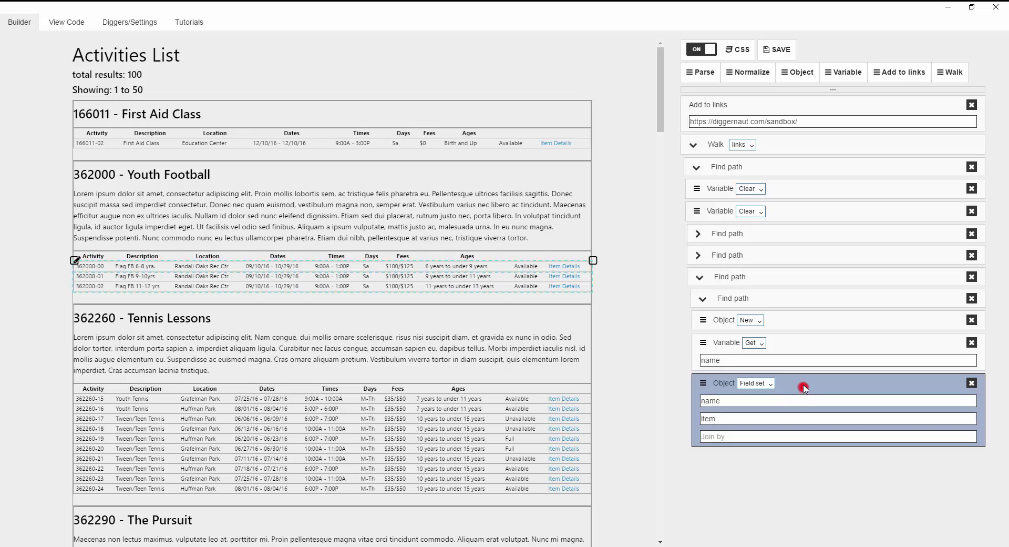
left_click(801, 346)
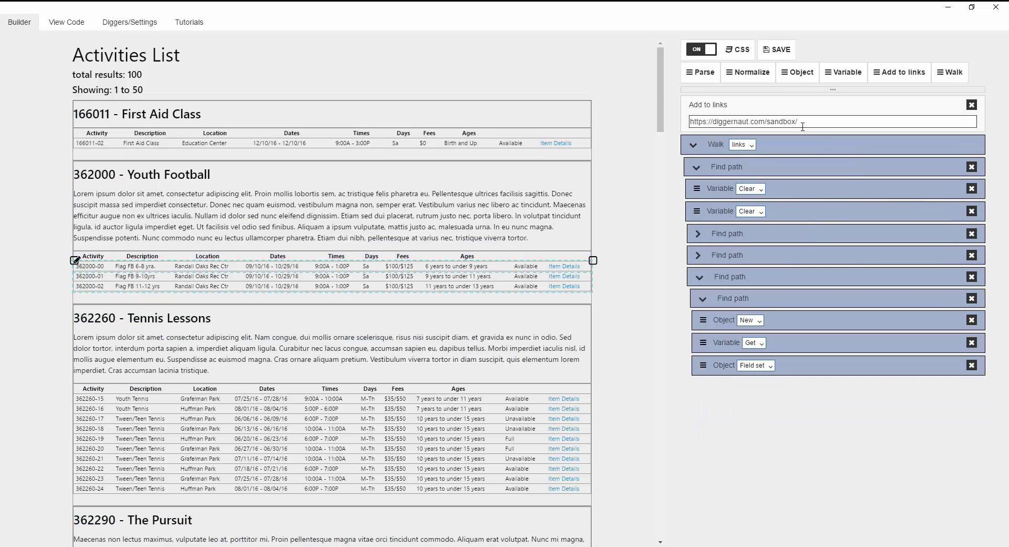
- Add another Variable command at the end of the table rows' Find path, set to Get with the name descr
left_click_drag(829, 74, 760, 306)
left_click(755, 389)
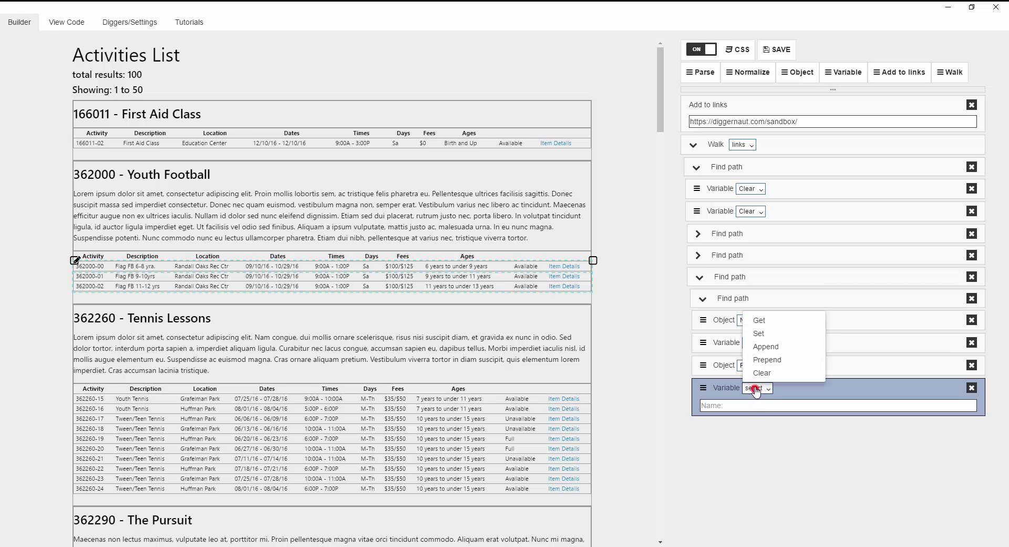
left_click(768, 320)
left_click(734, 404)
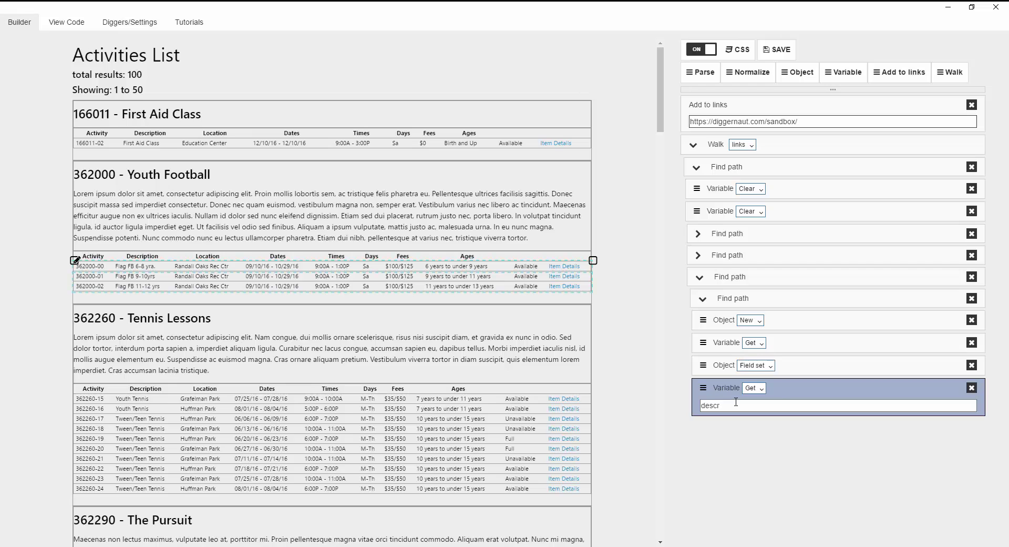
- Add an Object command set to Field set with field descr and object item after the descr variable, and collapse both commands
left_click_drag(786, 72, 788, 378)
left_click(755, 428)
left_click(763, 416)
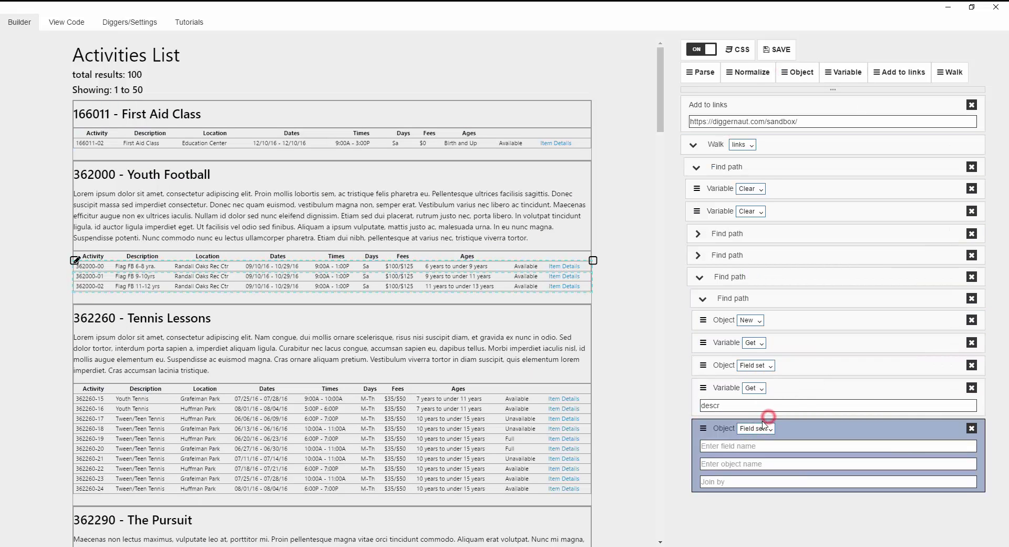
left_click(716, 445)
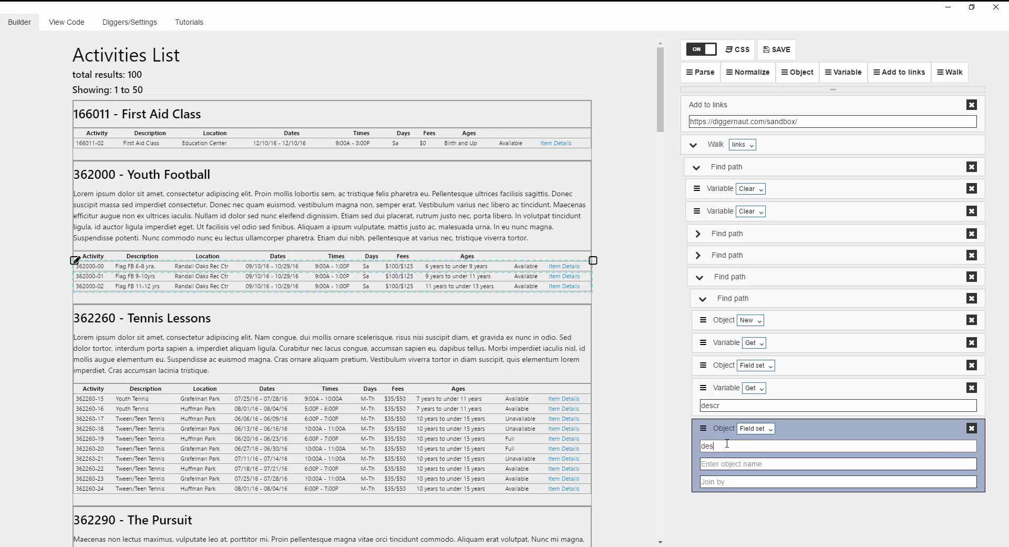
left_click(736, 463)
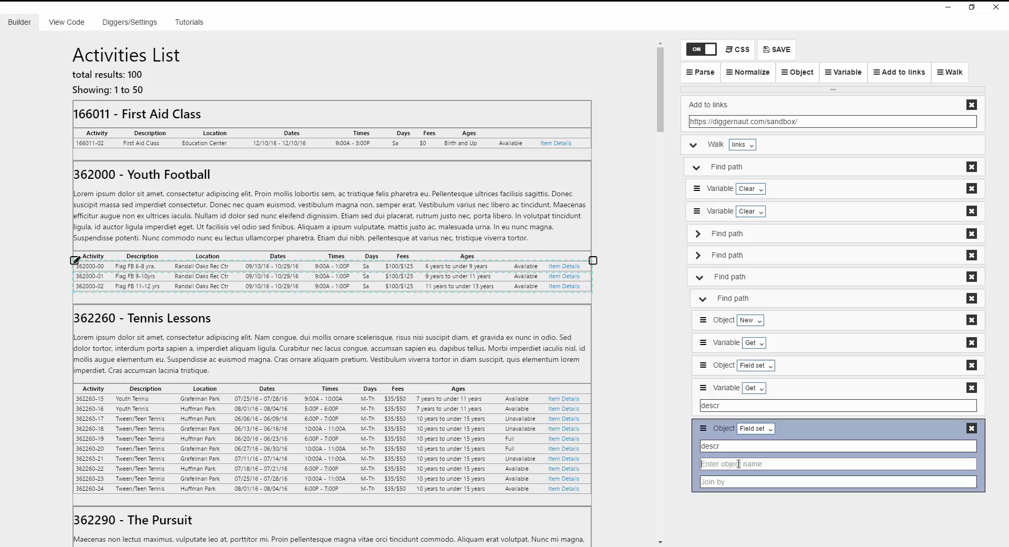
type("item")
left_click(800, 427)
left_click(799, 390)
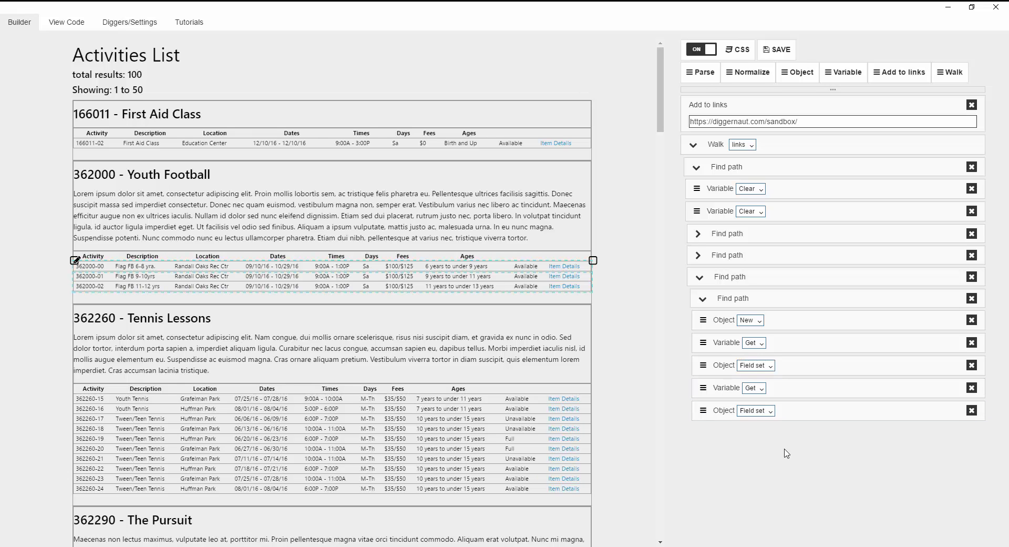
- Nest a Find for the activity number cell (.col2), with its text Parse, inside the table rows' Find path
left_click(99, 263)
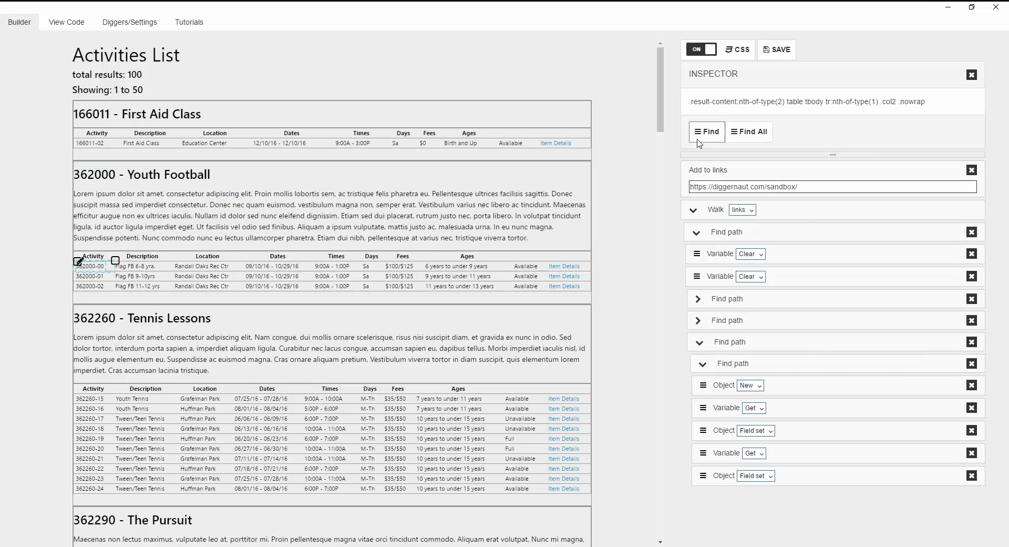
left_click(718, 138)
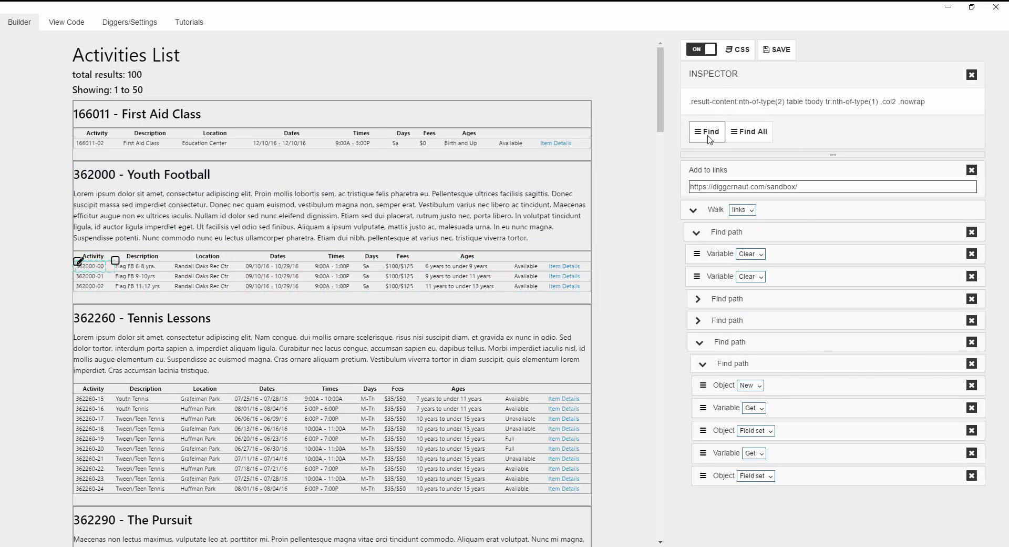
left_click(115, 261)
left_click(702, 136)
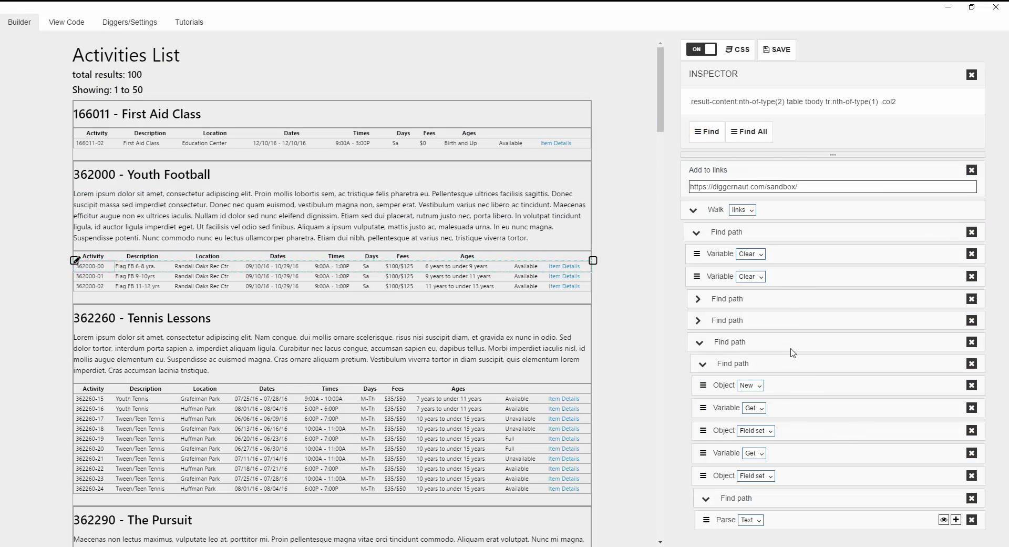
left_click(971, 74)
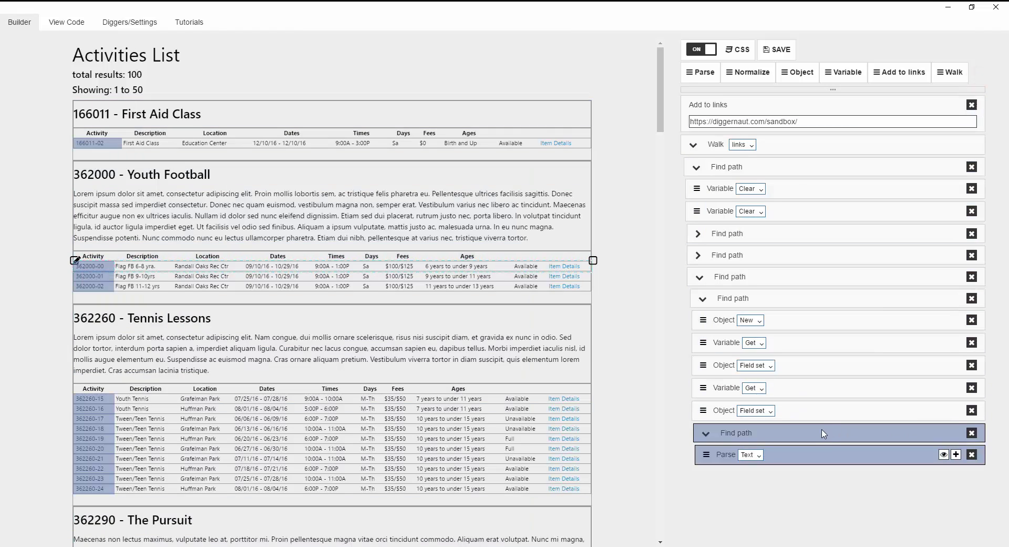
- Add an Object command set to Field set with field number and object item under the activity number's Find path, and collapse that path
left_click_drag(797, 72, 739, 447)
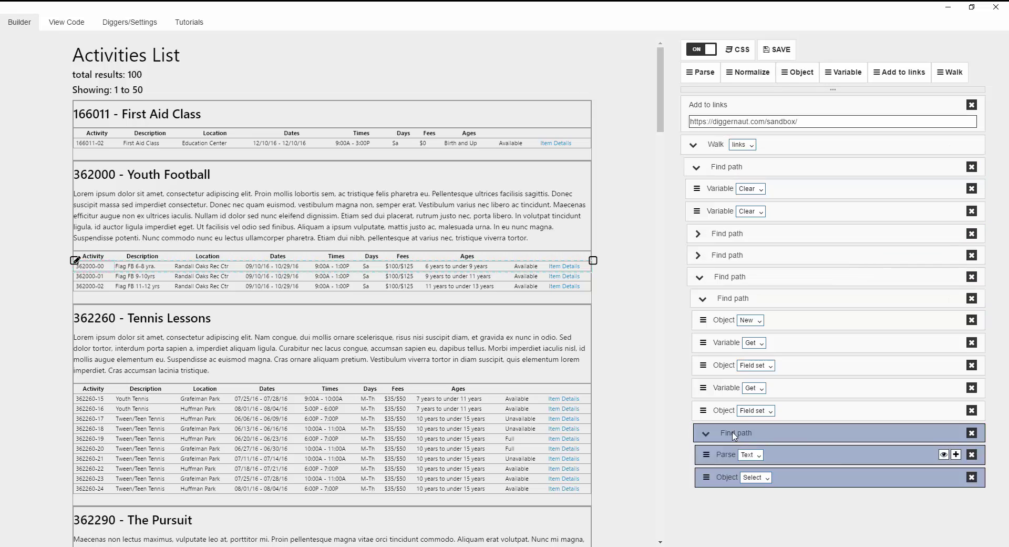
left_click(766, 477)
left_click(765, 463)
left_click(732, 481)
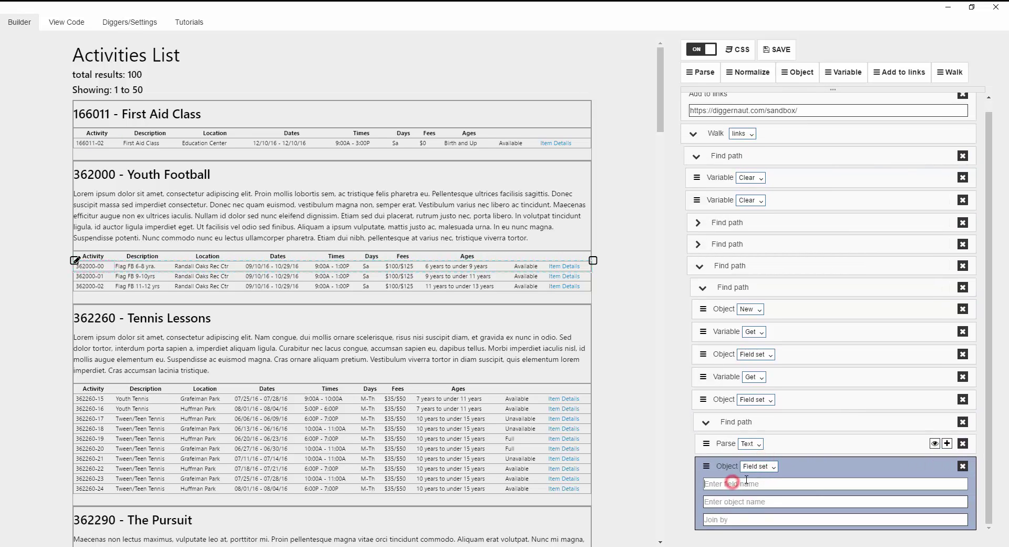
type("item")
key("Tab")
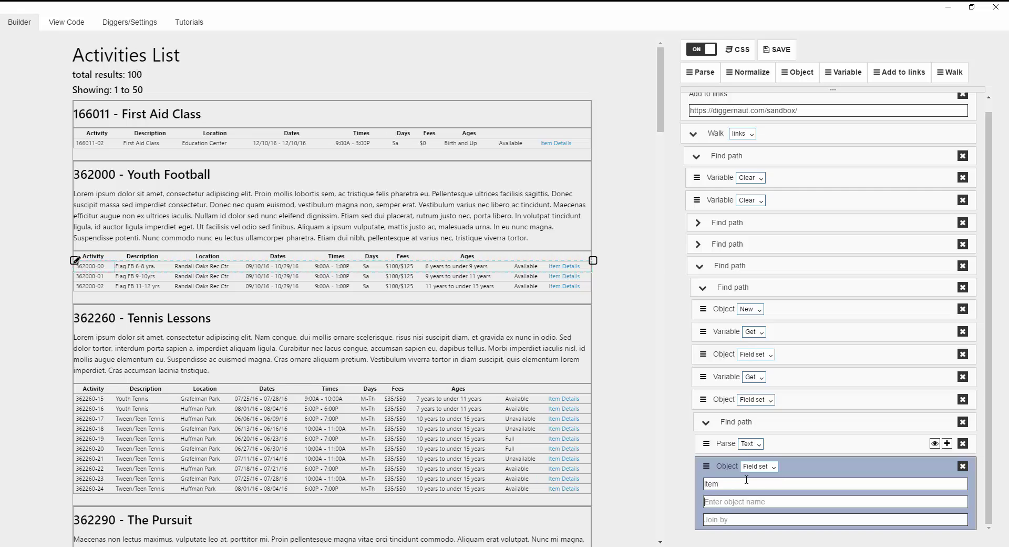
double_click(739, 480)
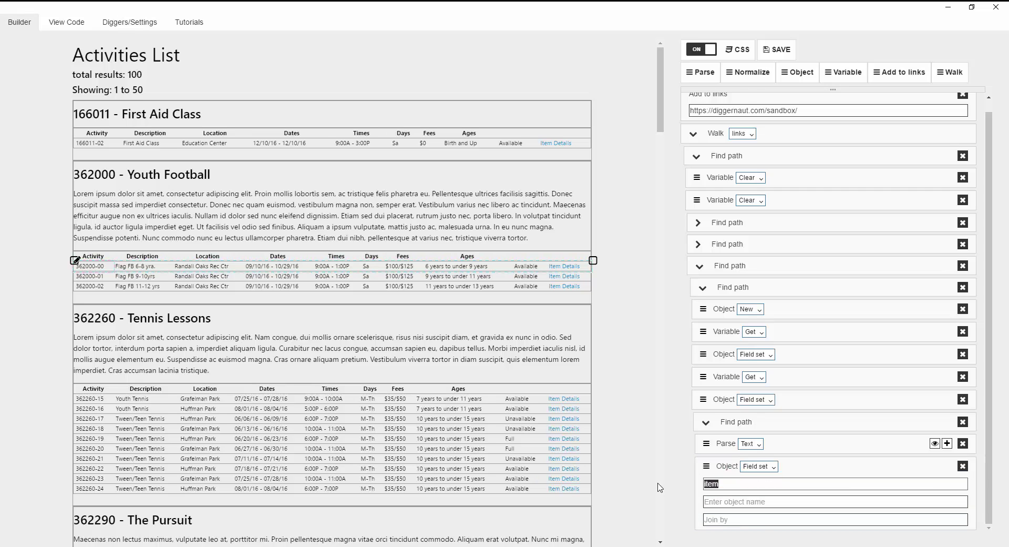
type("number")
left_click(724, 498)
type("item")
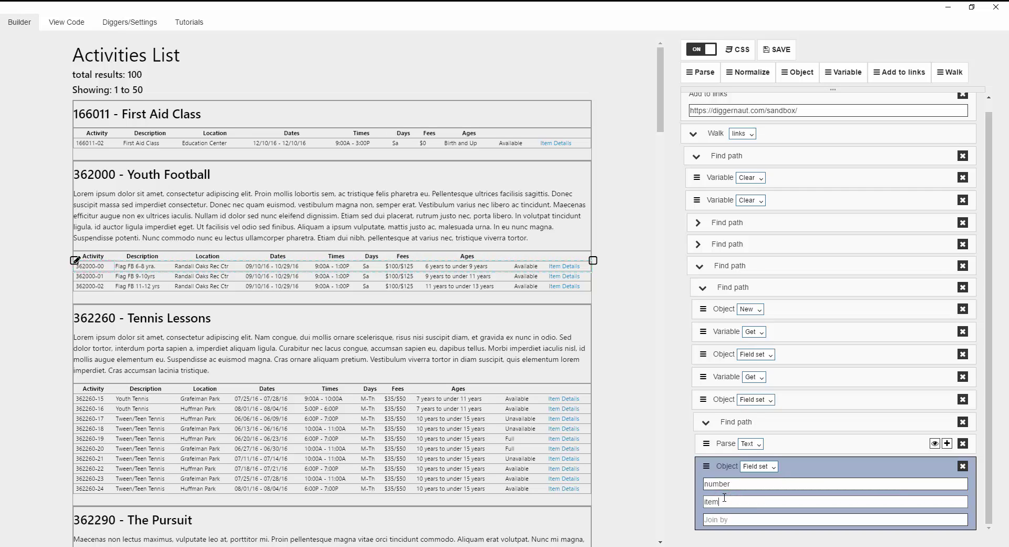
left_click(809, 471)
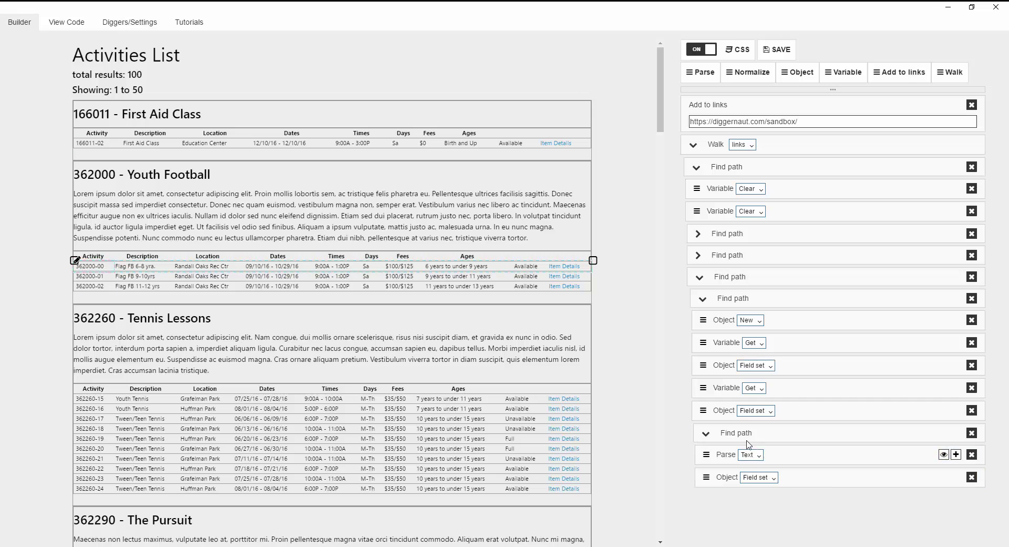
left_click(705, 433)
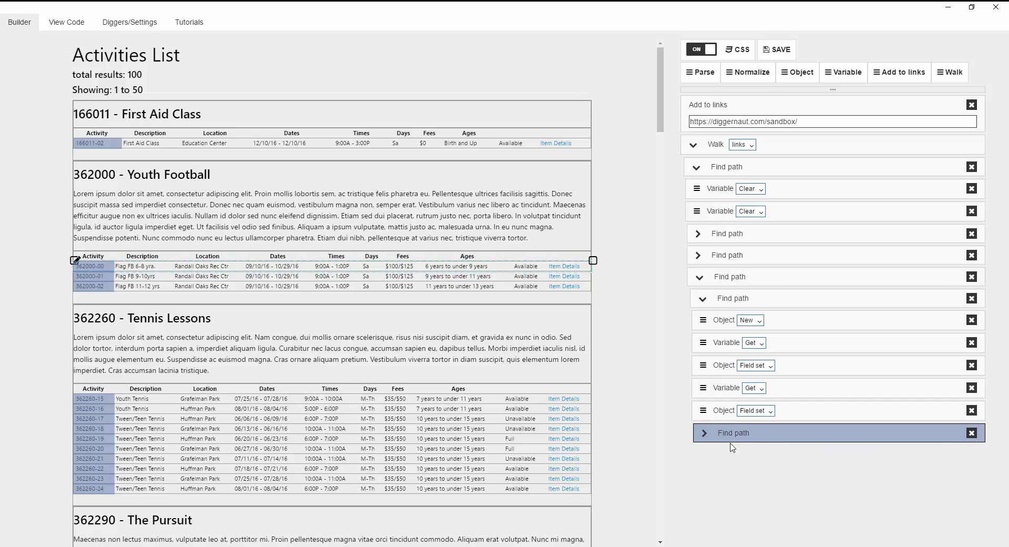
- Nest a Find for the Description column cell (.col3) inside the table rows' Find path and close the inspector
left_click(137, 264)
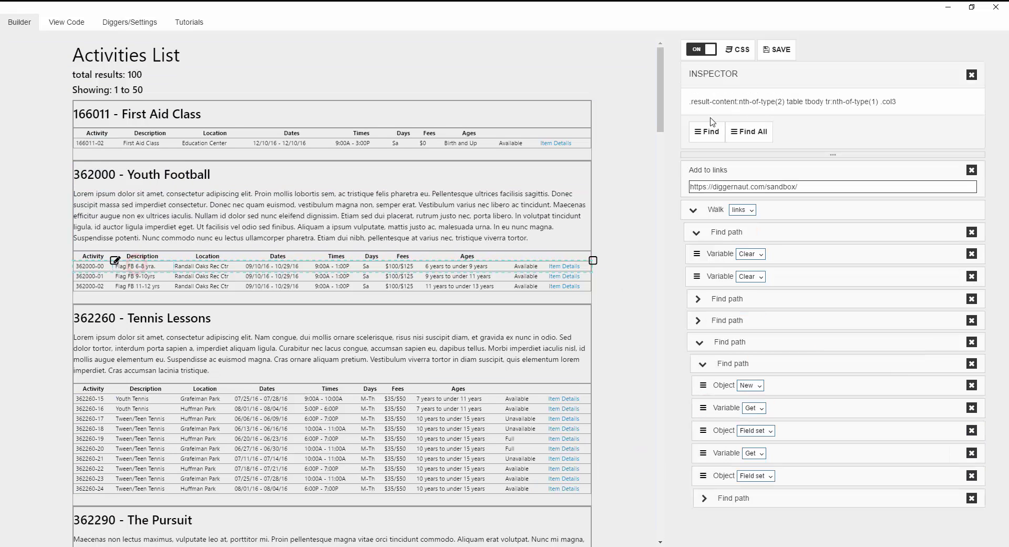
left_click(695, 132)
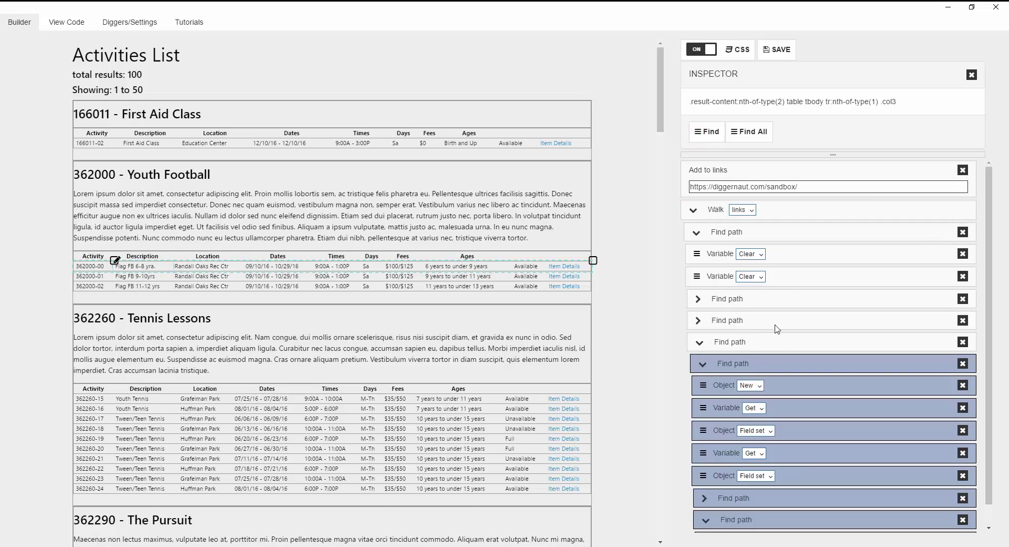
left_click(973, 75)
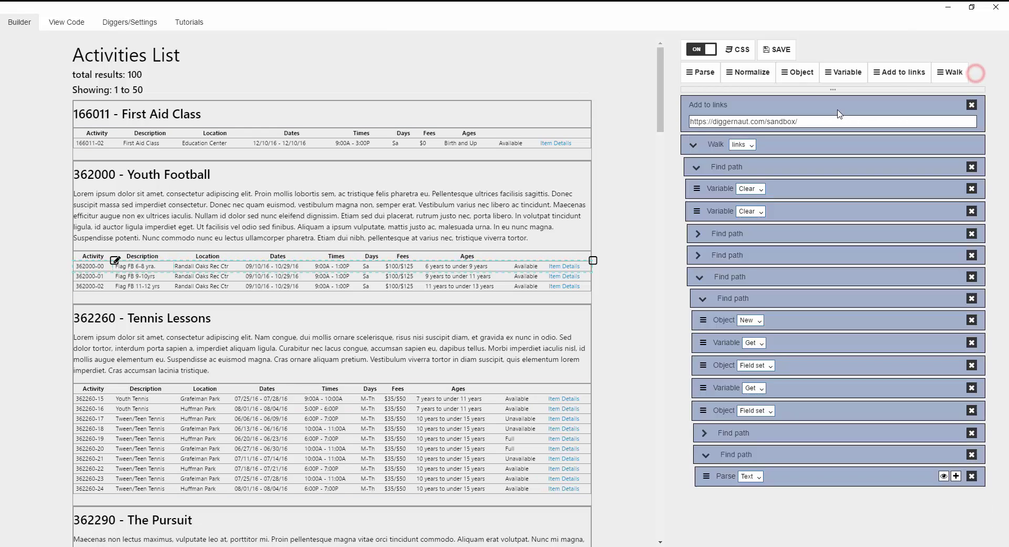
- Add an Object command set to Field set with field short_descr and object item under the .col3 Find path, and collapse that path
left_click_drag(784, 74, 763, 499)
left_click(761, 499)
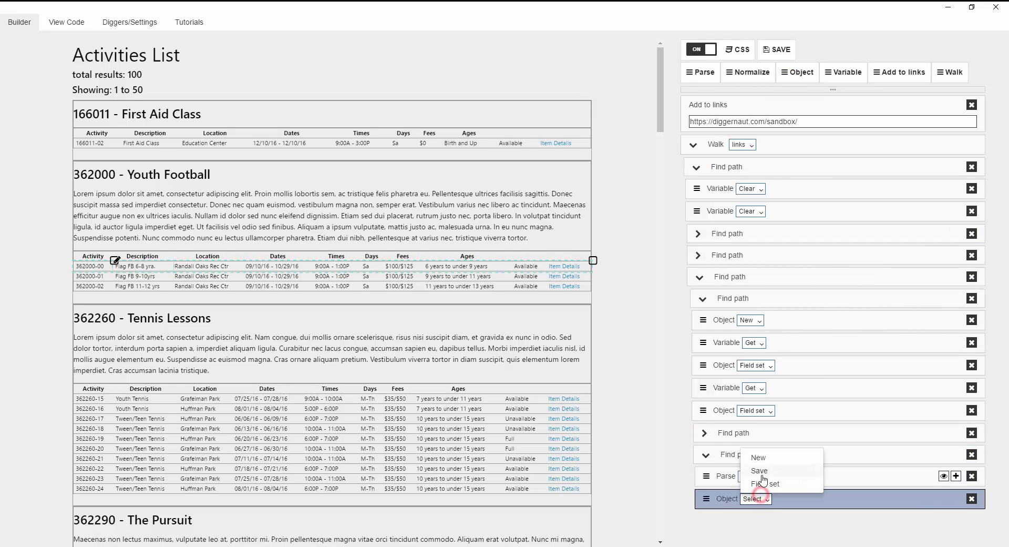
left_click(768, 480)
left_click(740, 489)
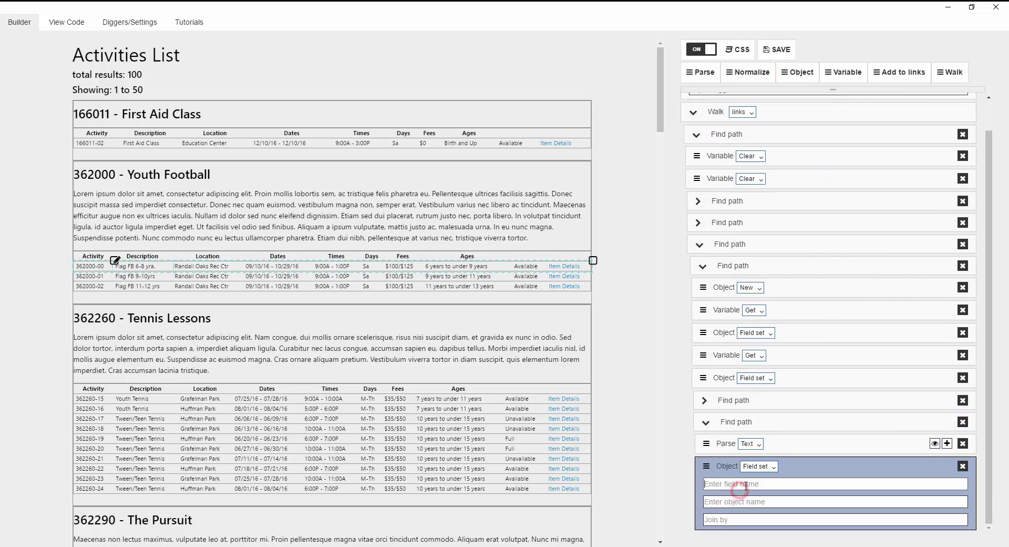
type("short_descr")
key("Tab")
type("item")
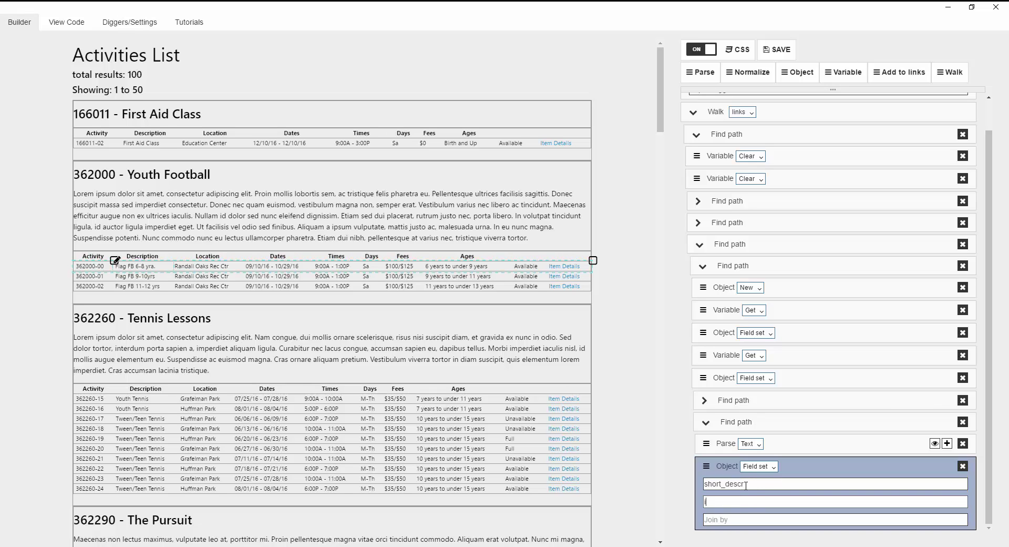
left_click(707, 421)
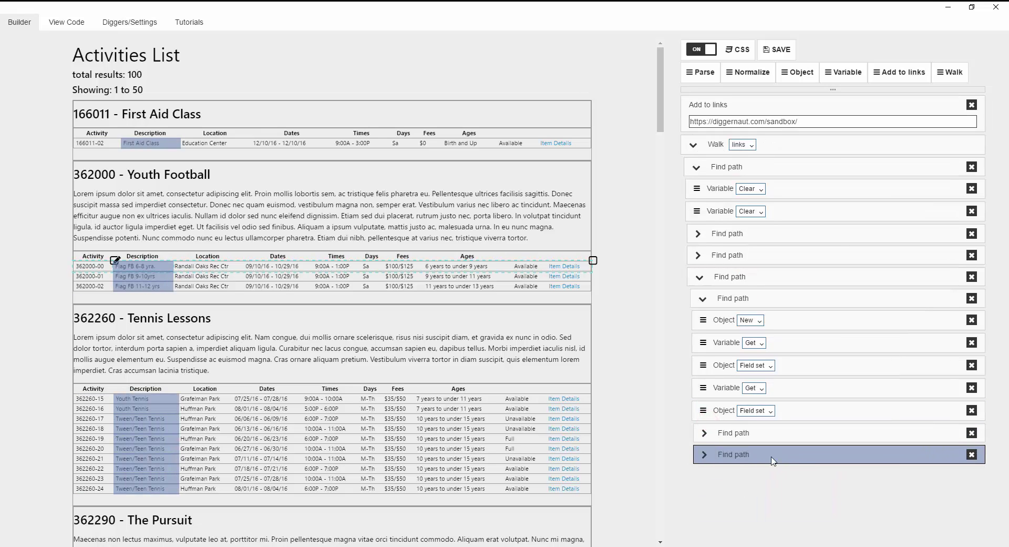
- Nest a Find for the Location cell (.col4) in the rows' path, with an Object Field set command using field location and object item
left_click(206, 265)
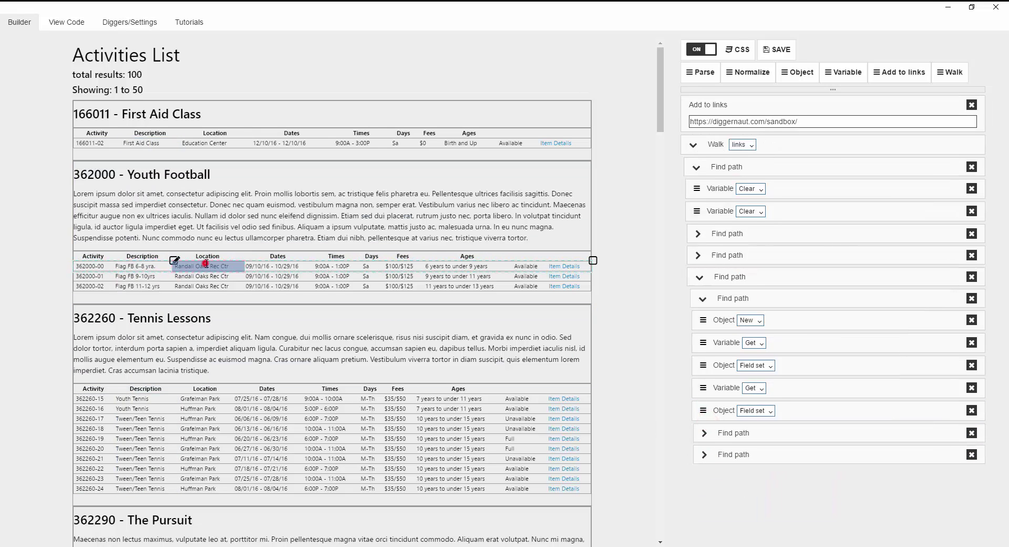
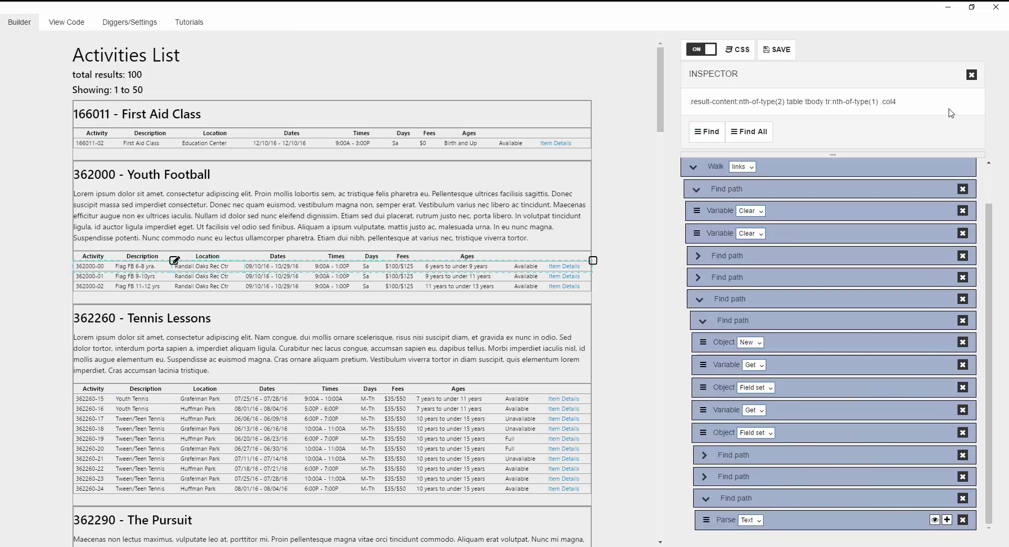
left_click(972, 75)
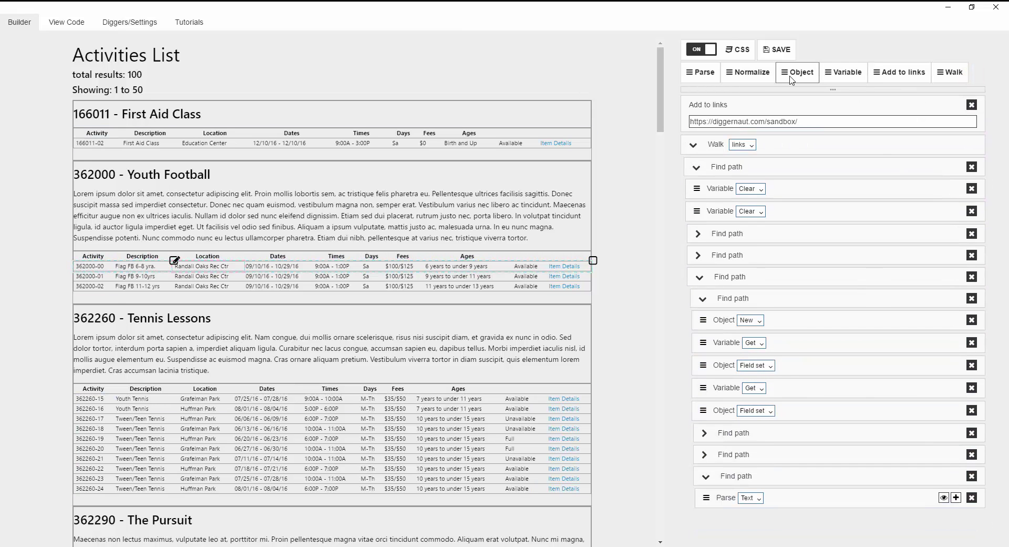
left_click_drag(785, 76, 744, 502)
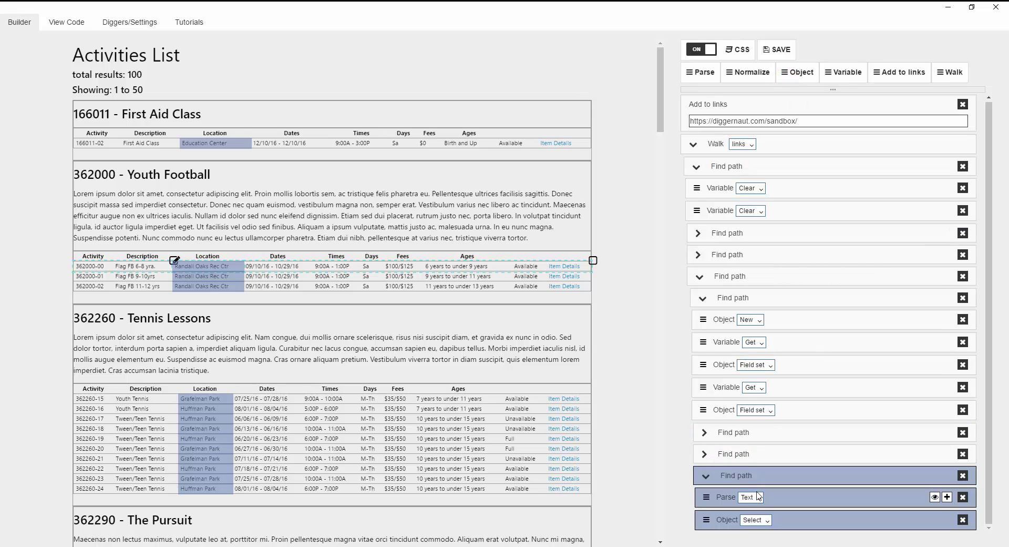
left_click(757, 520)
left_click(762, 505)
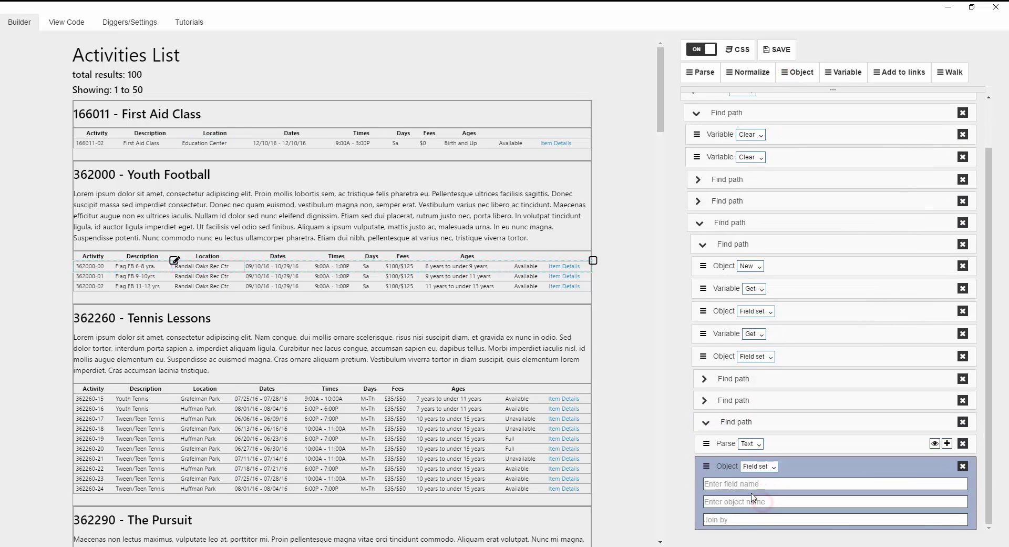
left_click(745, 486)
type("location")
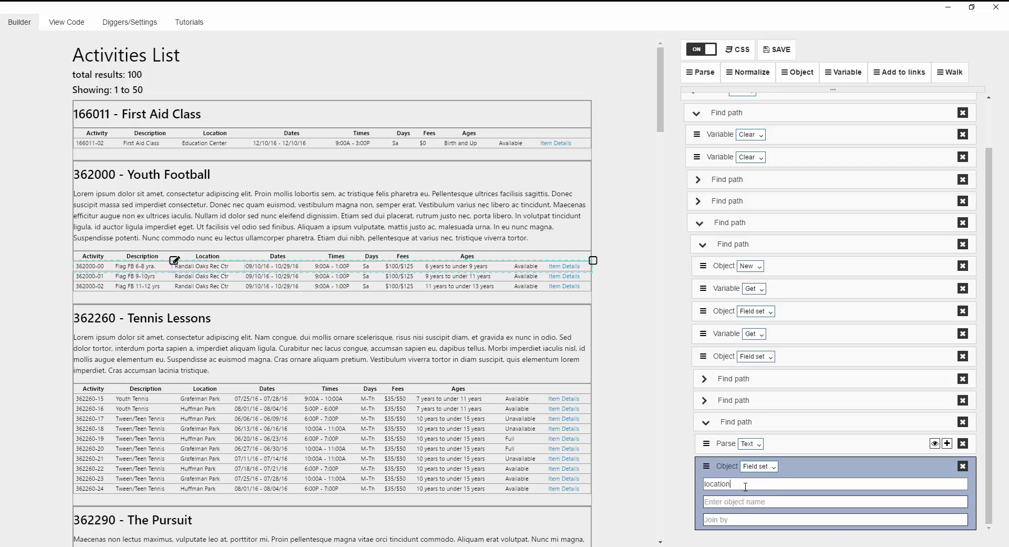
key("Tab")
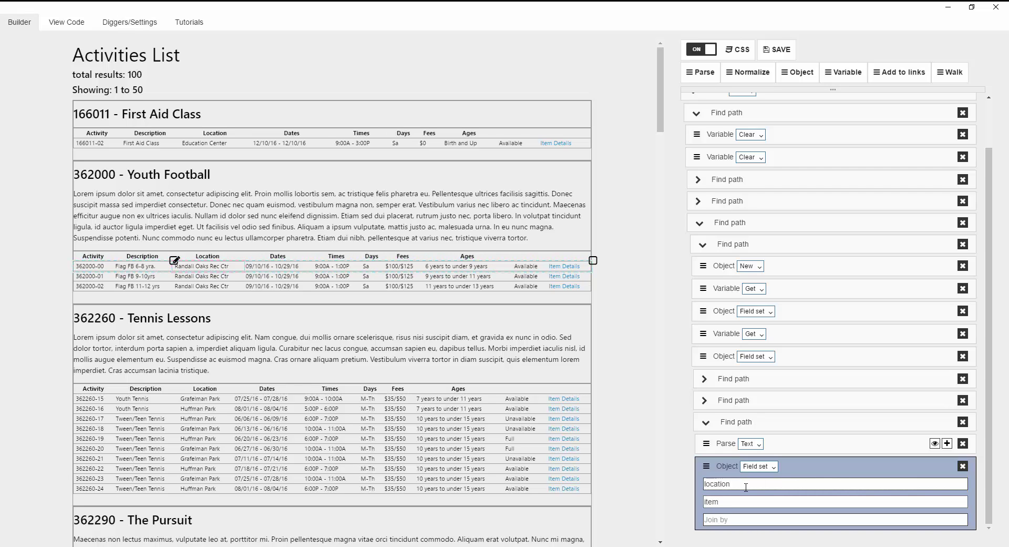
left_click(707, 427)
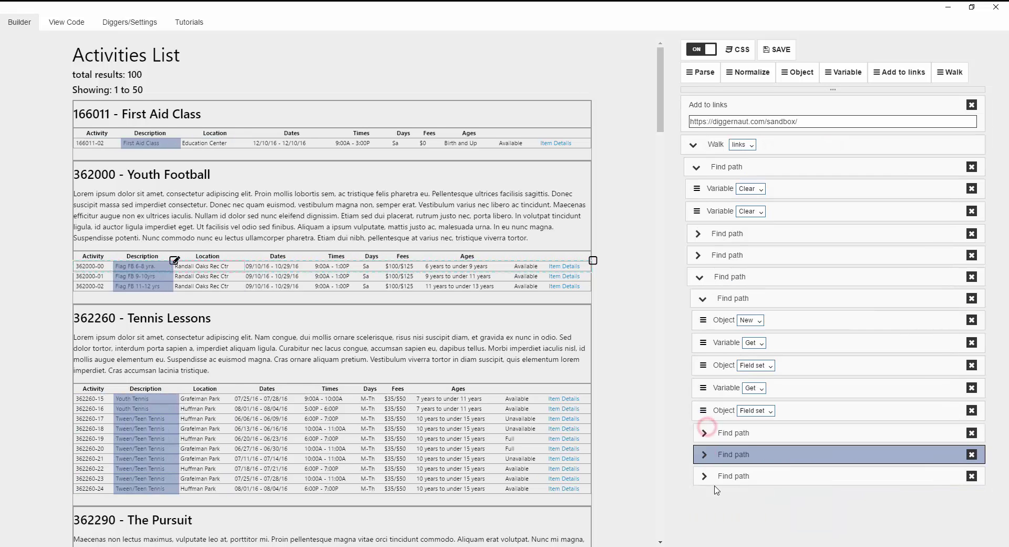
- Nest a Find for the Dates column cell (.col5) inside the table rows' Find path and close the inspector
double_click(283, 265)
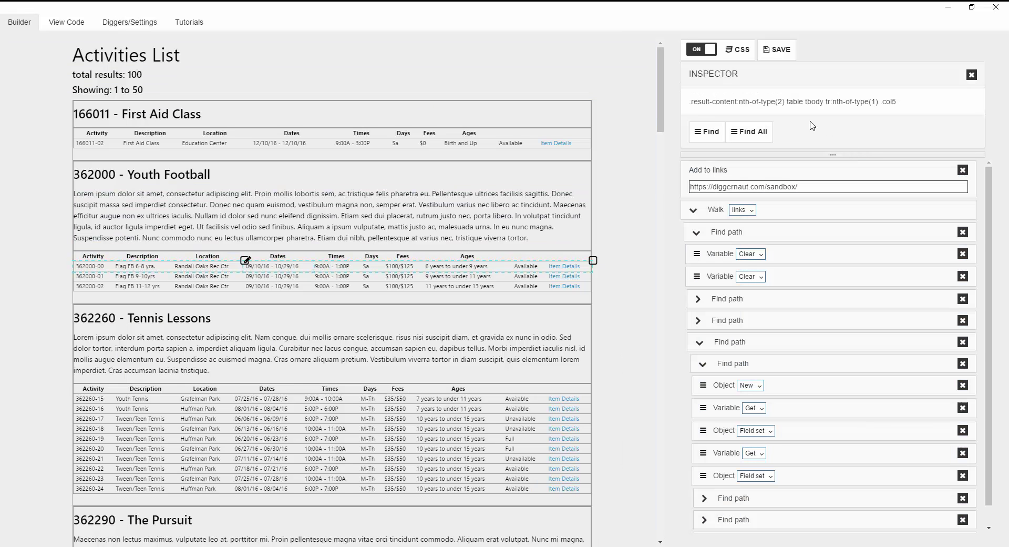
left_click(707, 131)
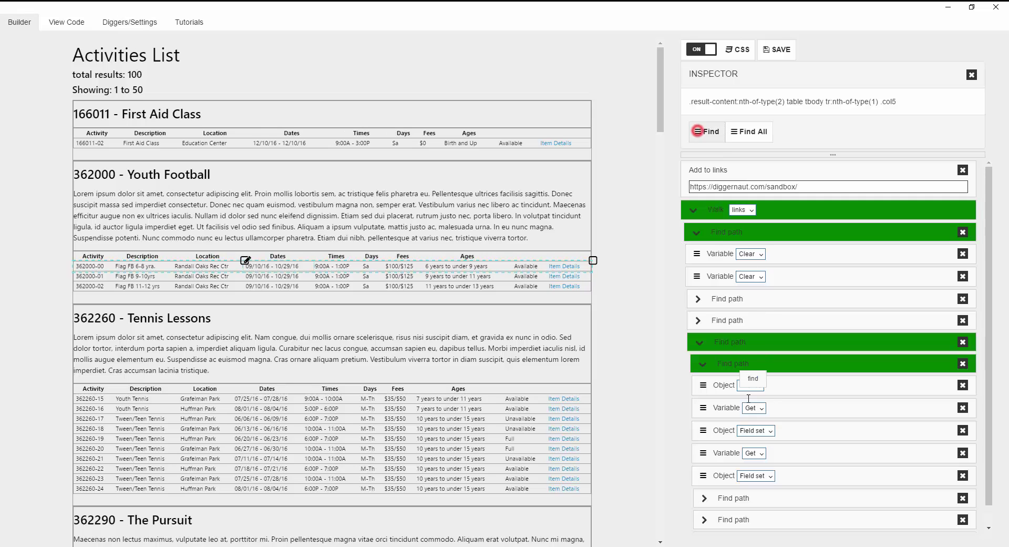
scroll(767, 337, "down", 1)
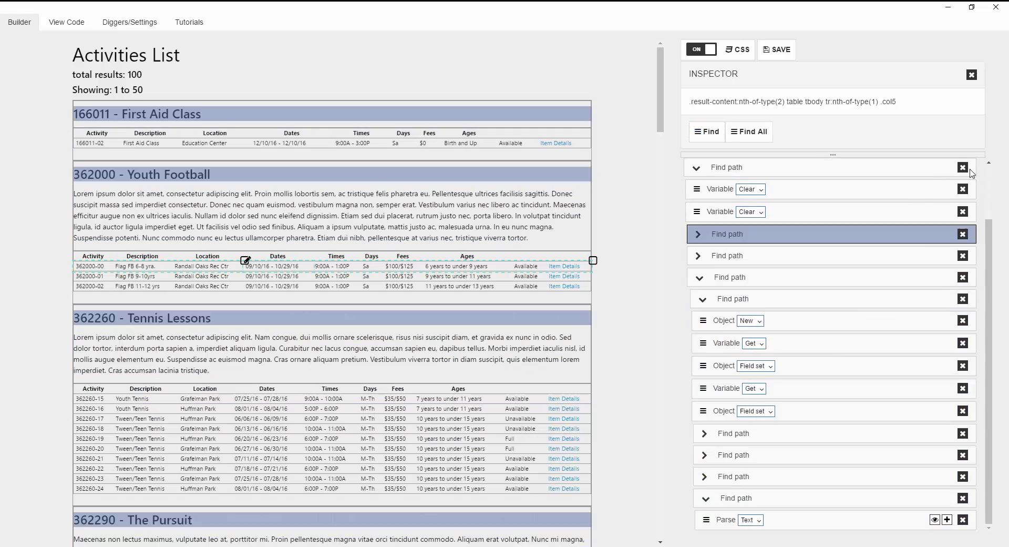
left_click(971, 75)
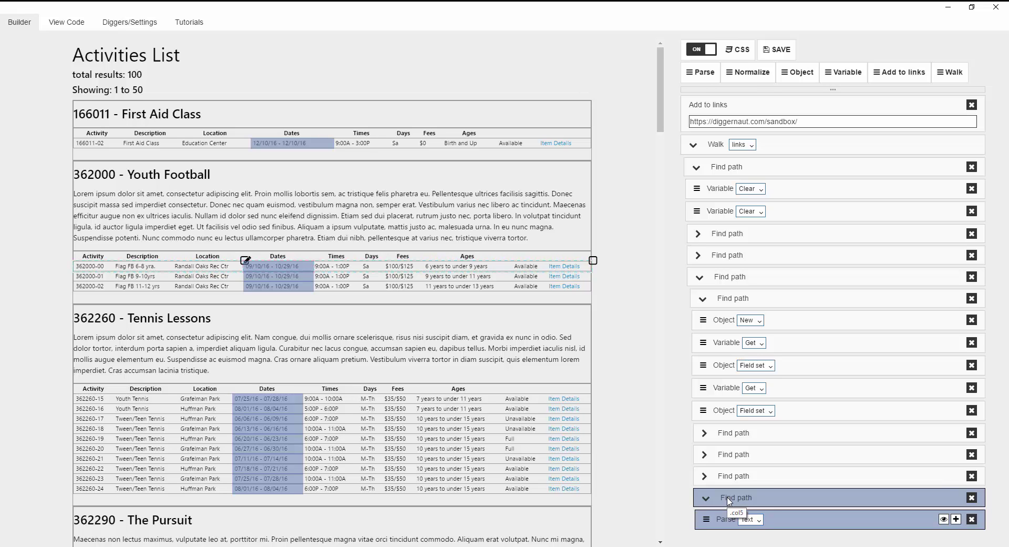
- Replace the text Parse under the Dates cell's Find path with an Object command set to New and named date
left_click(972, 519)
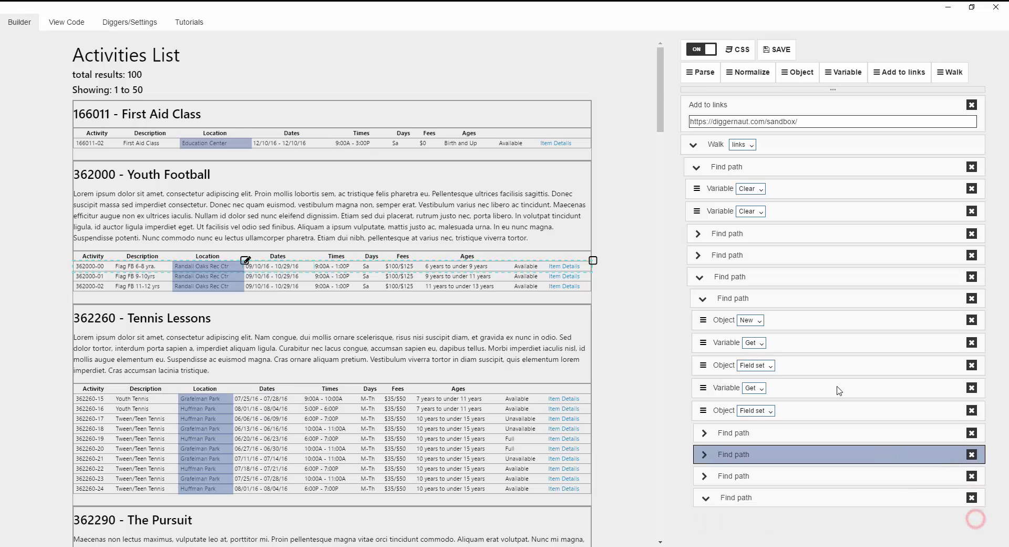
left_click(787, 71)
left_click_drag(799, 196, 755, 523)
left_click(755, 520)
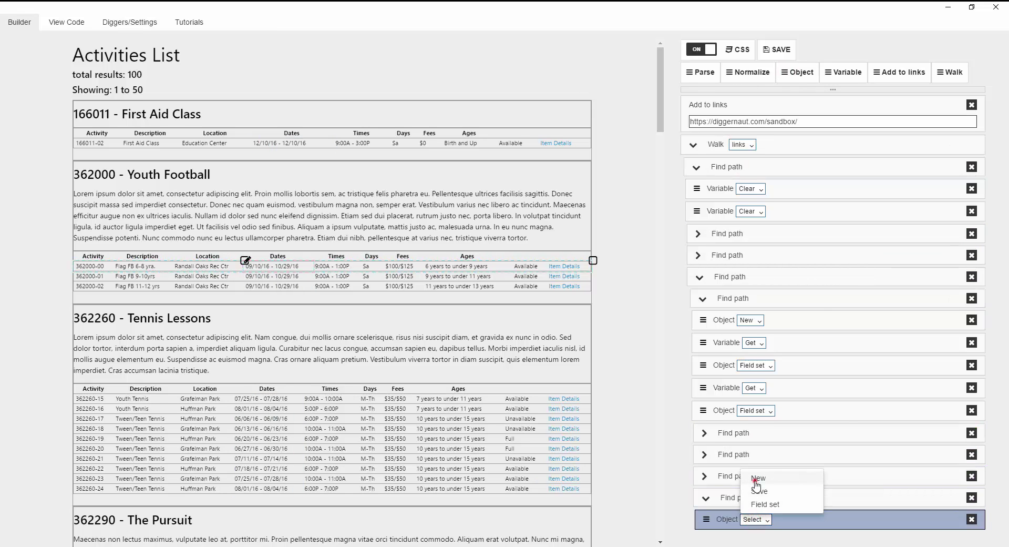
left_click(757, 477)
left_click(734, 523)
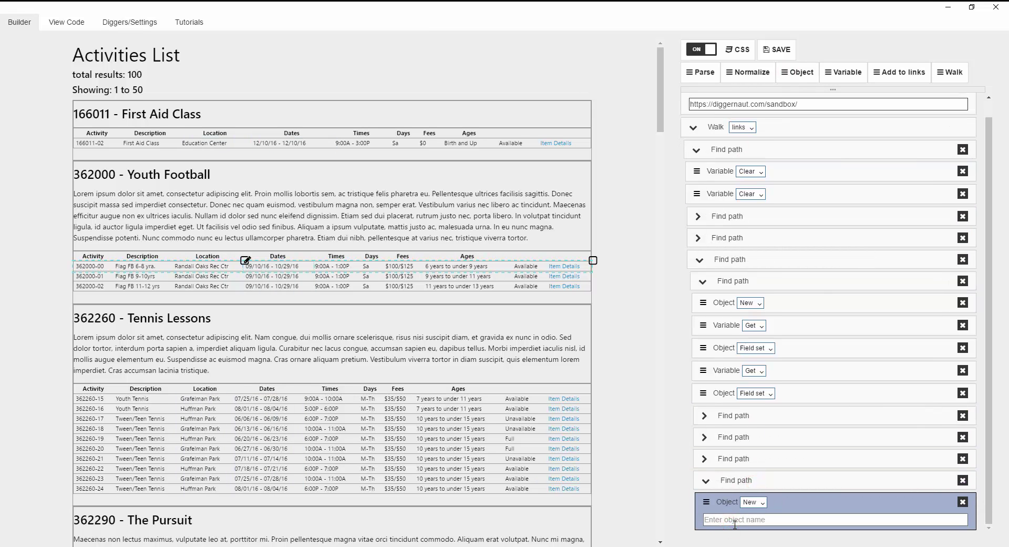
type("date")
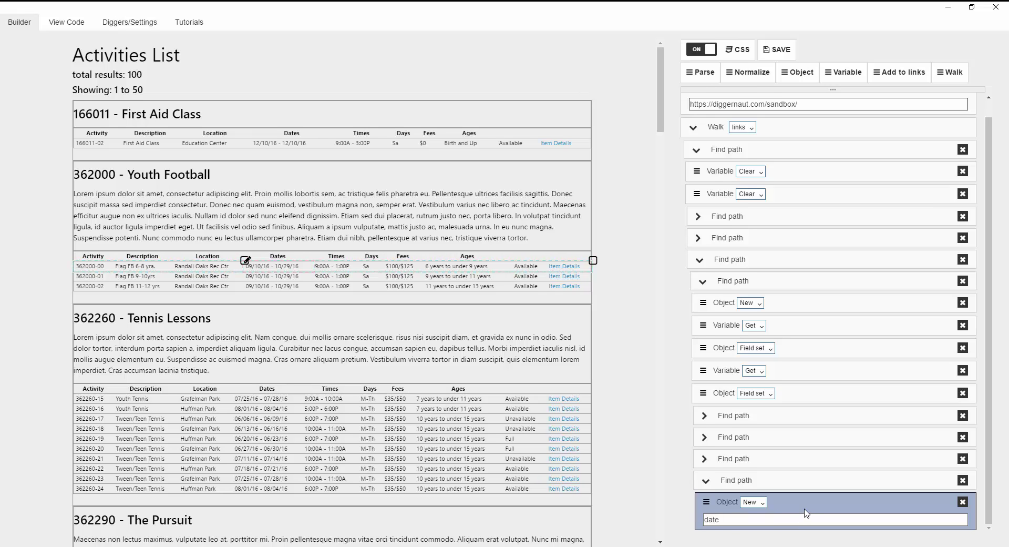
left_click(804, 506)
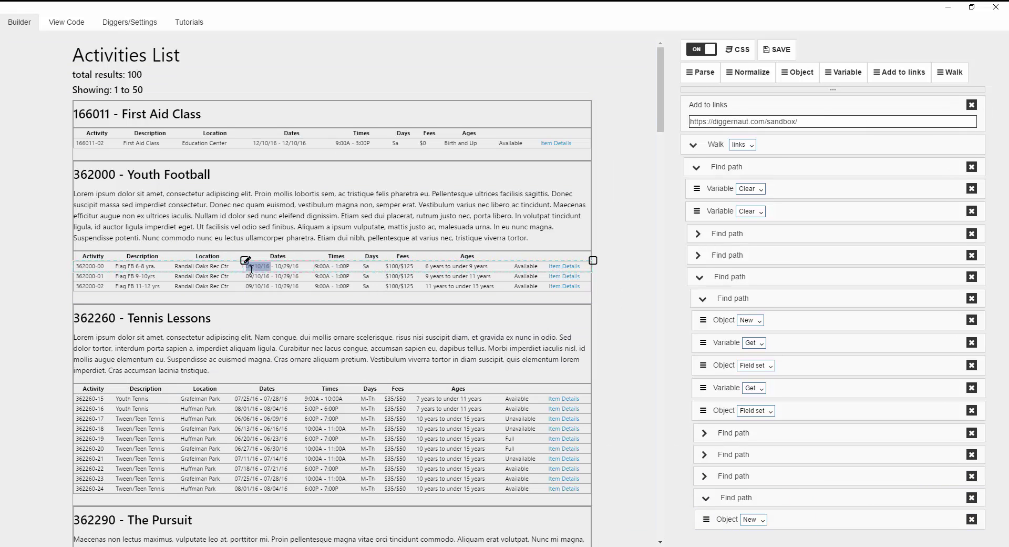
- Nest a Find for the start date (.nowrap:nth-of-type(1)) inside the Dates cell's Find path and close the inspector
left_click(252, 266)
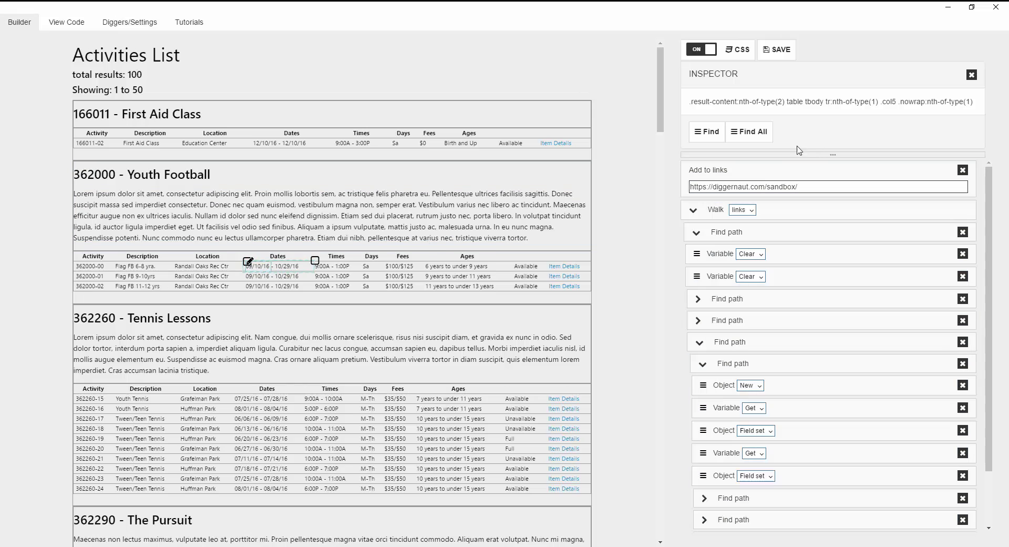
left_click(698, 132)
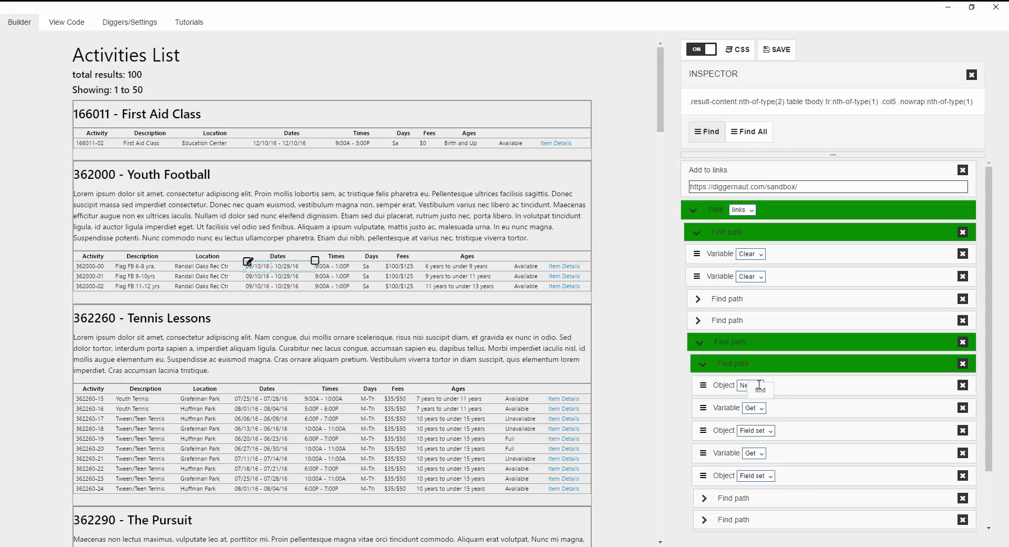
scroll(834, 334, "down", 1)
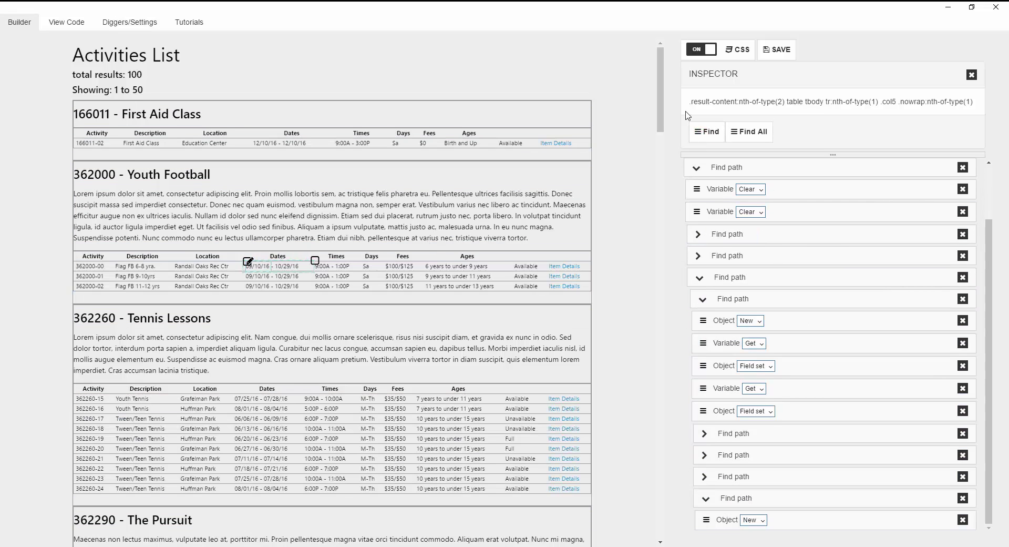
left_click(701, 131)
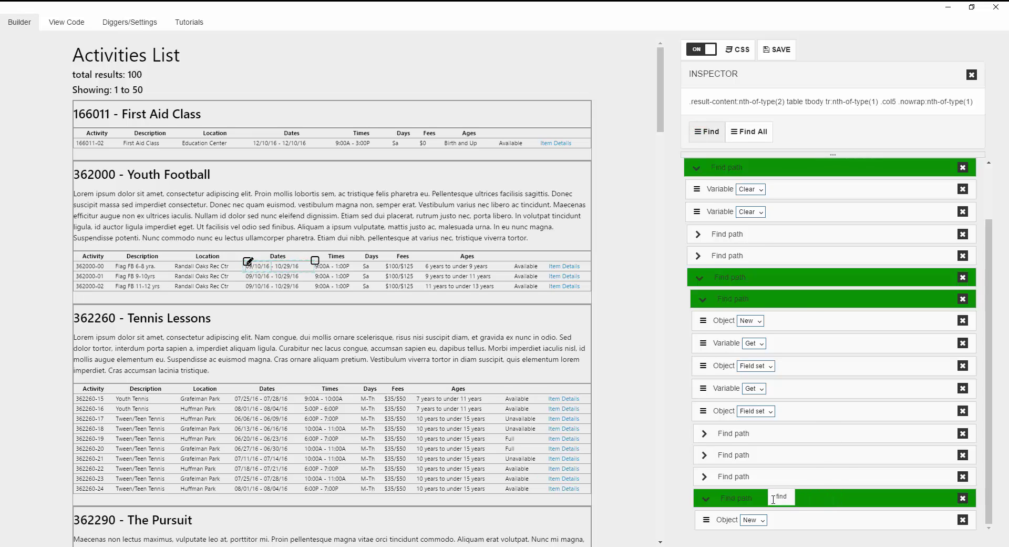
scroll(786, 470, "down", 1)
scroll(786, 470, "down", 1)
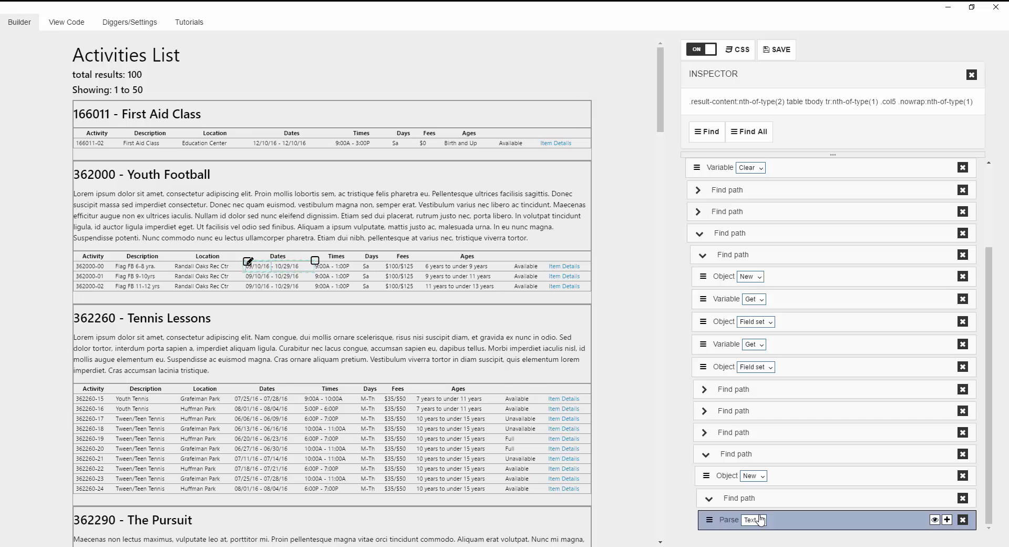
left_click(970, 79)
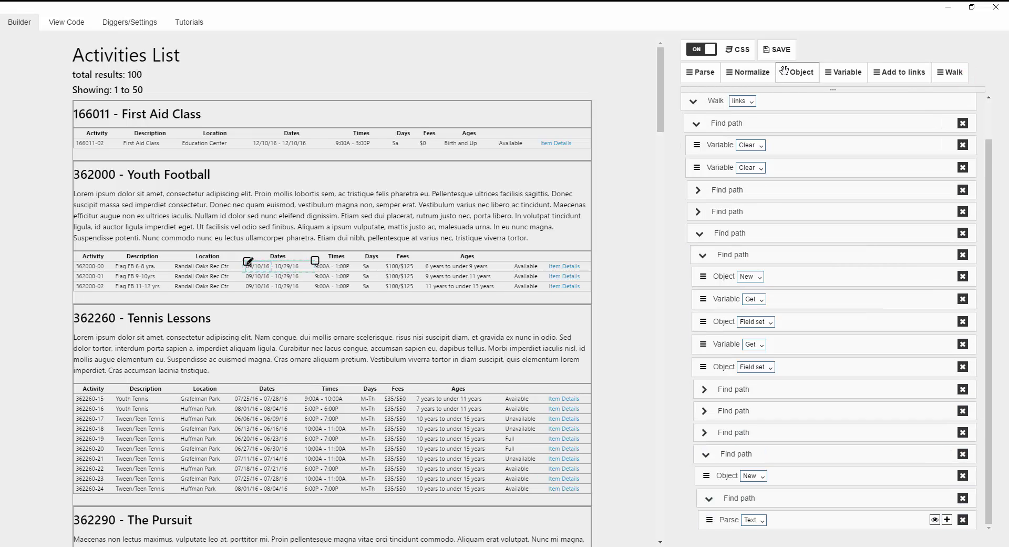
- Add an Object command set to Field set with field start and object date under the start date's Find path, and collapse that path
left_click_drag(798, 72, 769, 502)
scroll(769, 505, "down", 1)
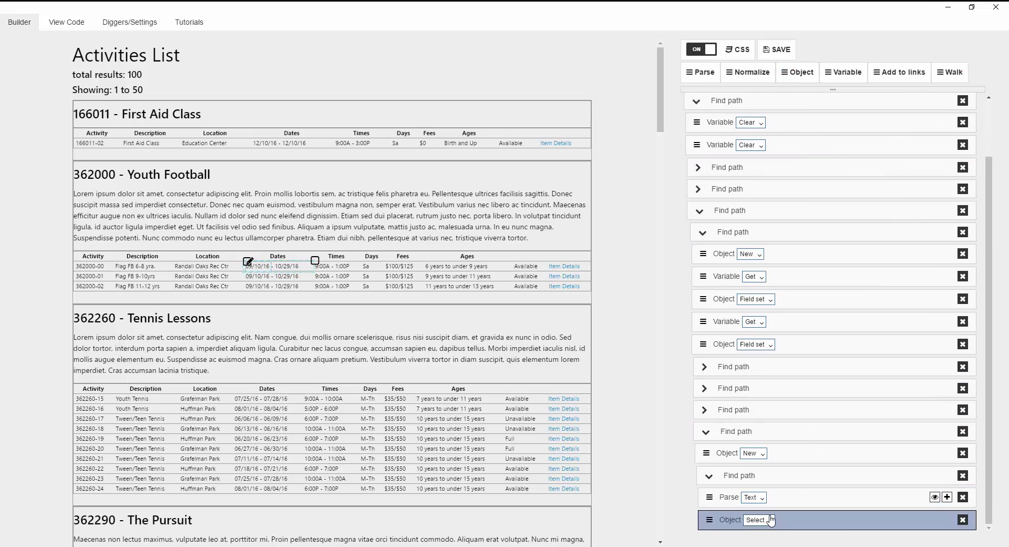
left_click(760, 519)
left_click(769, 505)
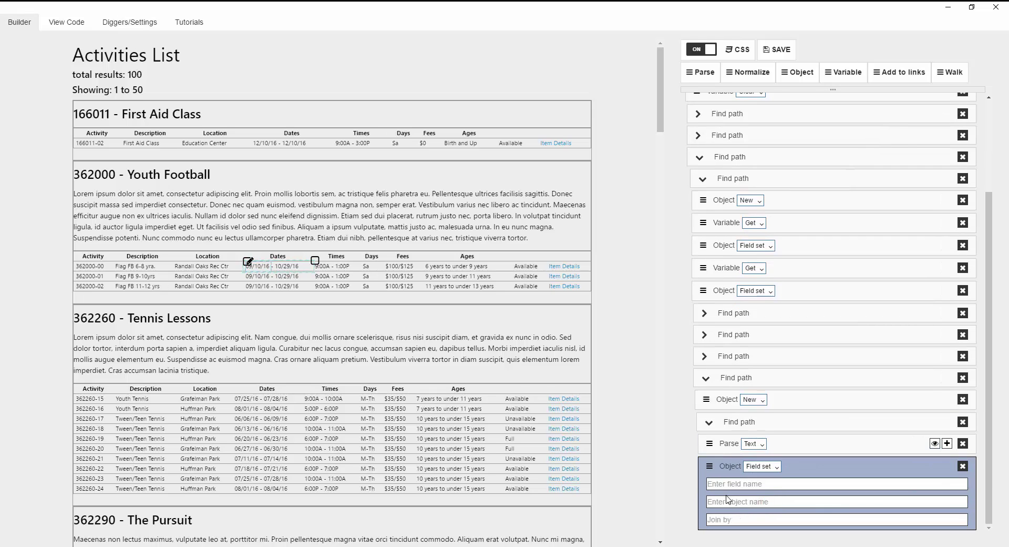
left_click(725, 484)
type("sta")
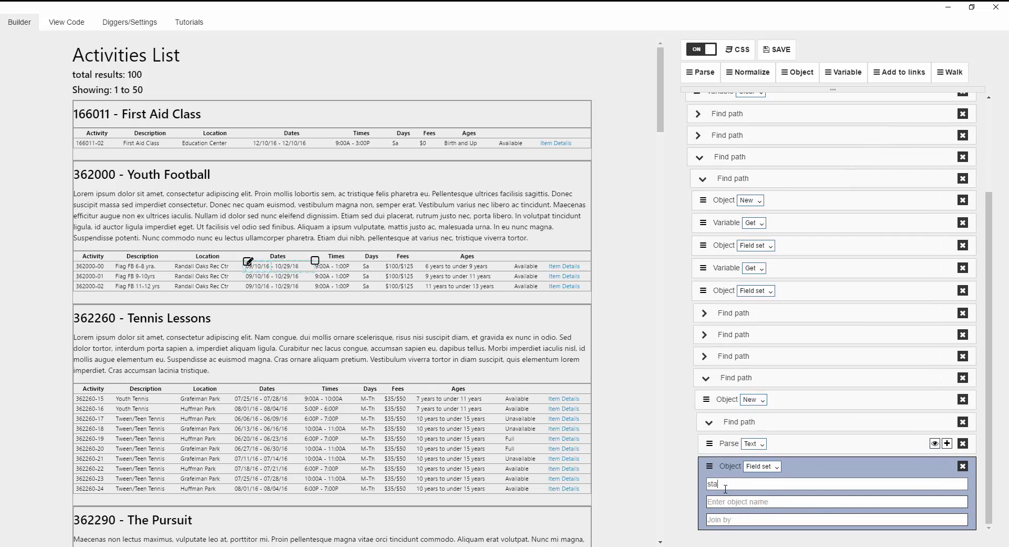
type("rt")
key("Tab")
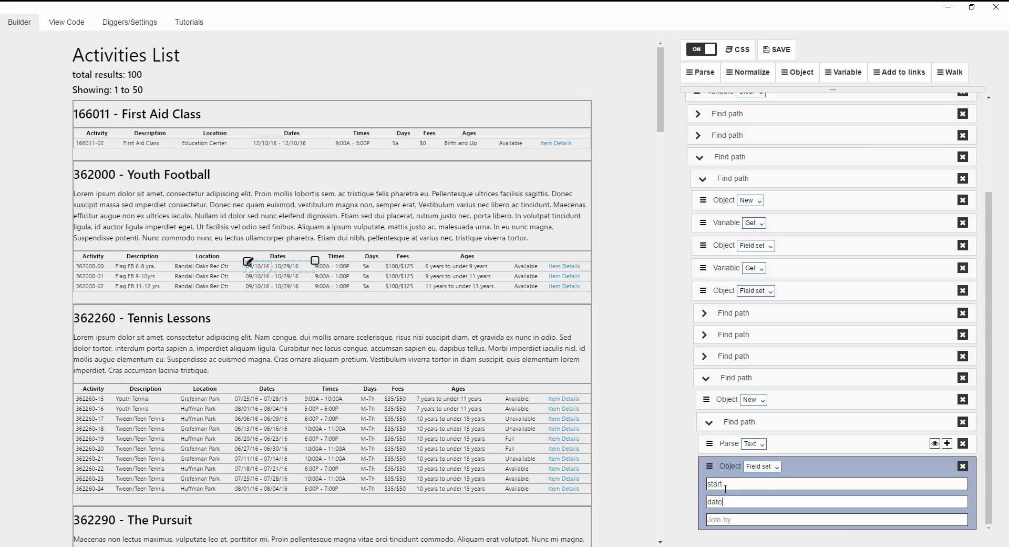
type("date")
left_click(790, 403)
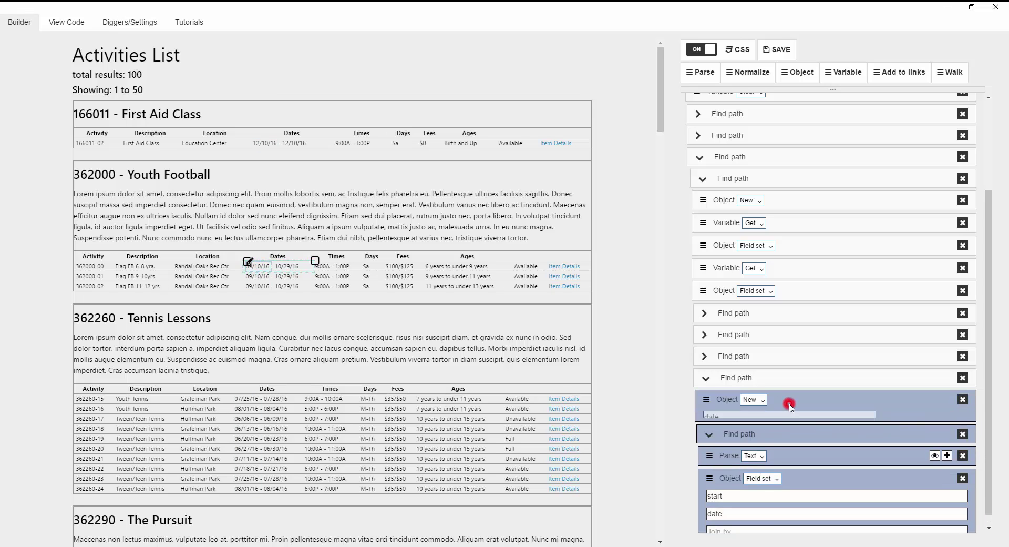
left_click(711, 426)
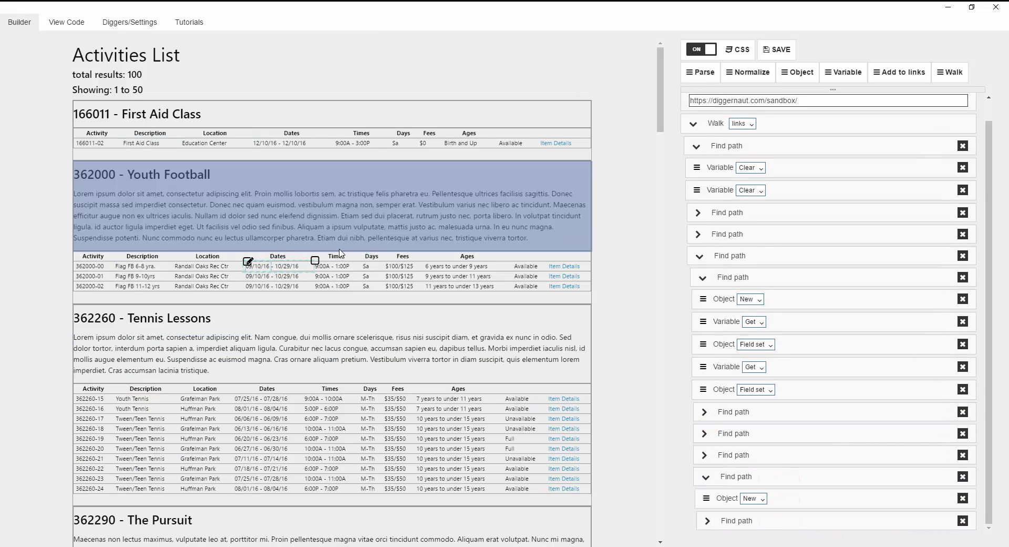
- Nest a Find for the end date (.nowrap:nth-of-type(2)) inside the Dates cell's Find path and close the inspector
left_click(290, 264)
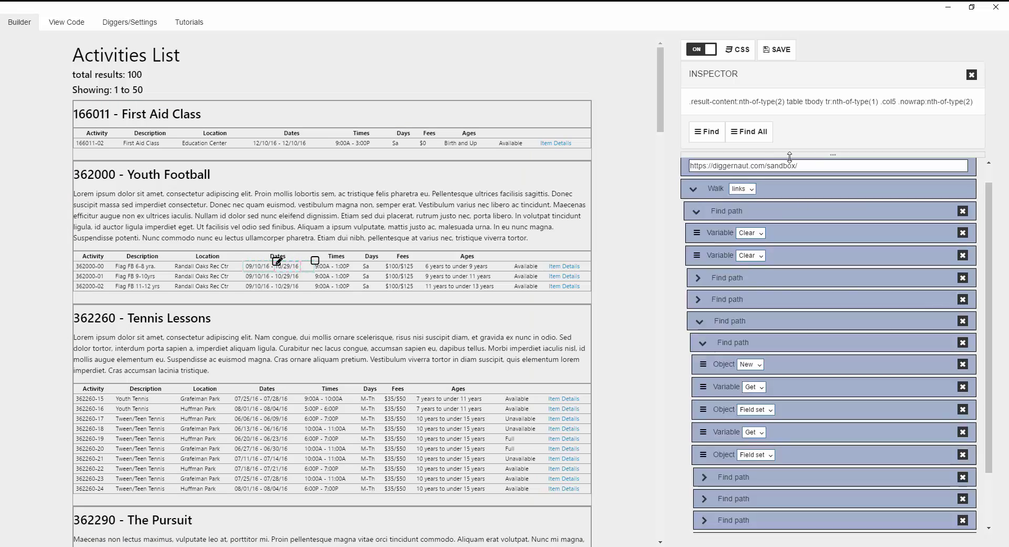
left_click_drag(697, 133, 793, 499)
left_click_drag(799, 408, 904, 116)
scroll(867, 316, "down", 2)
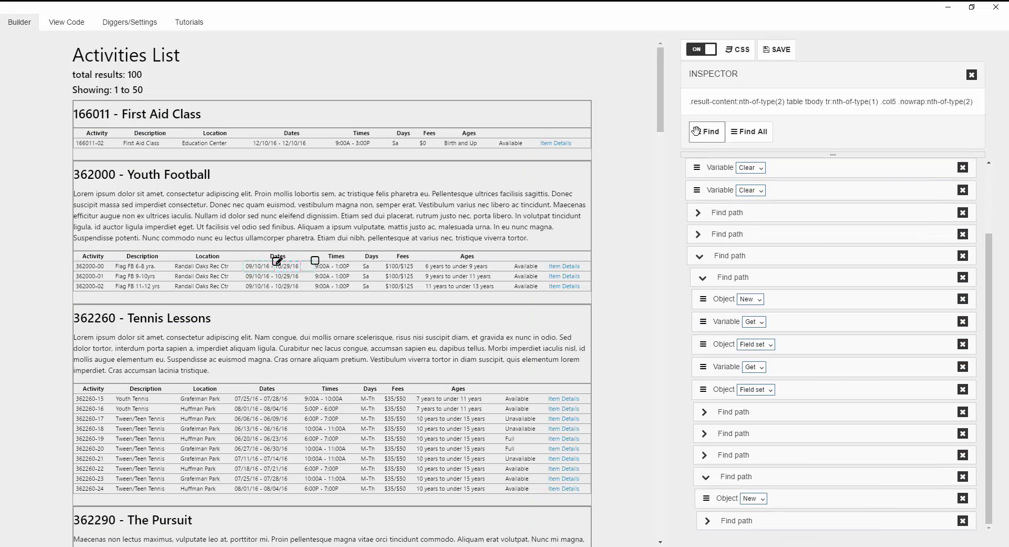
left_click_drag(696, 131, 780, 481)
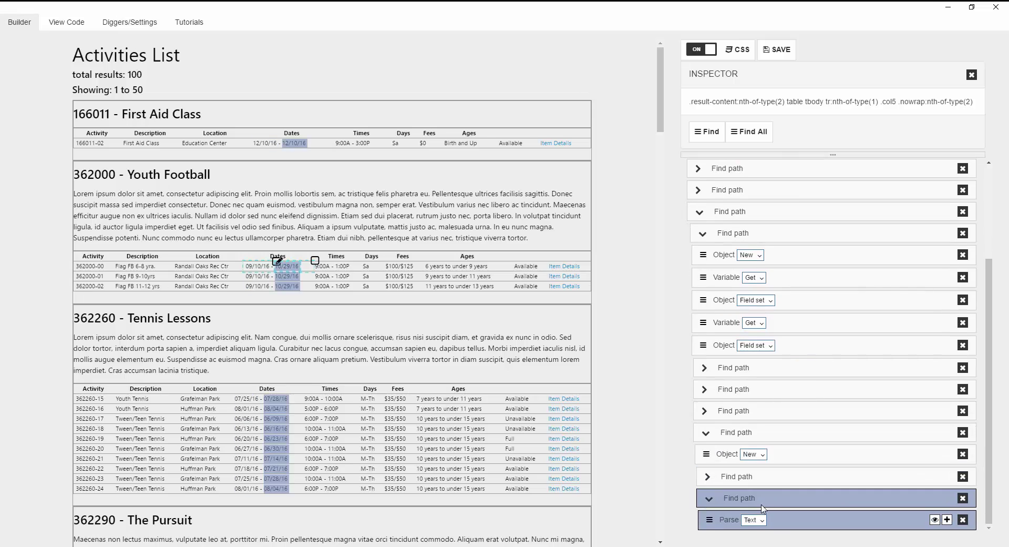
left_click(971, 79)
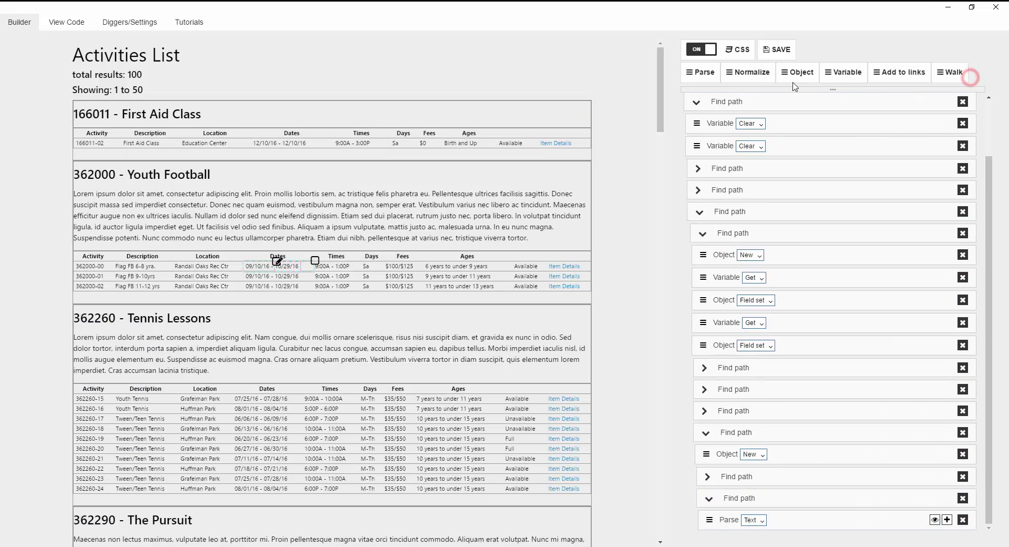
- Add an Object command set to Field set with field end and object date under the end date's Find path, and collapse that path
left_click_drag(797, 72, 757, 509)
left_click(762, 519)
left_click(768, 504)
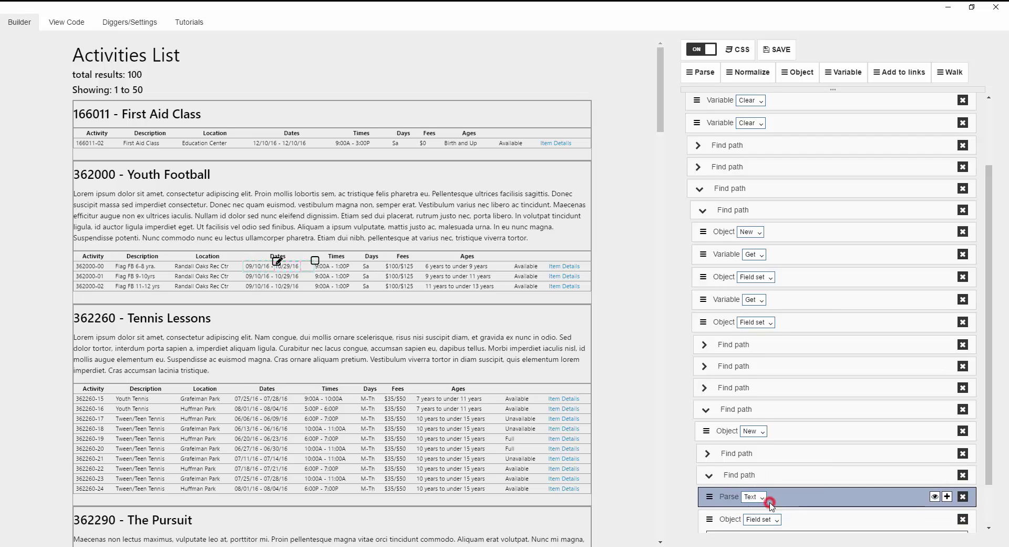
left_click(734, 483)
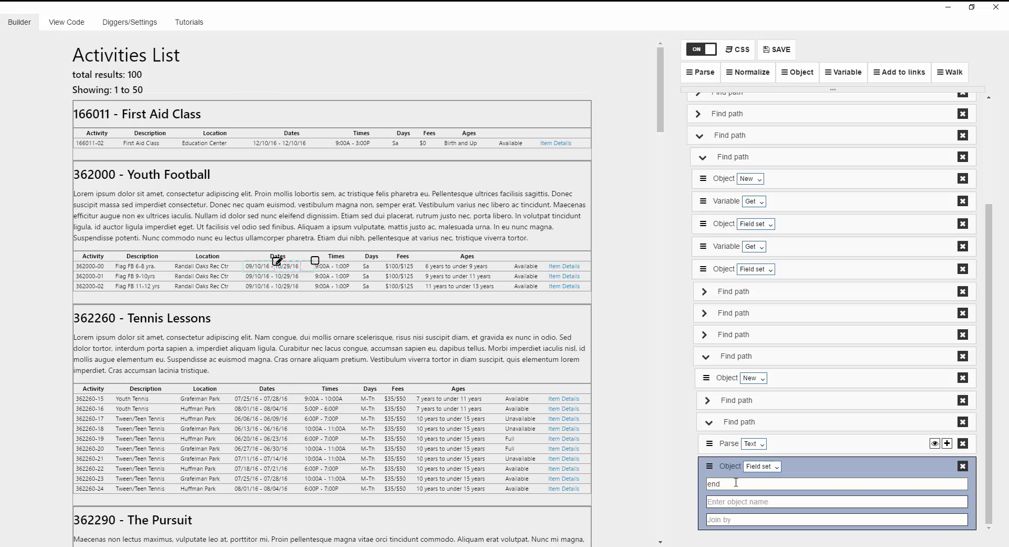
key("Tab")
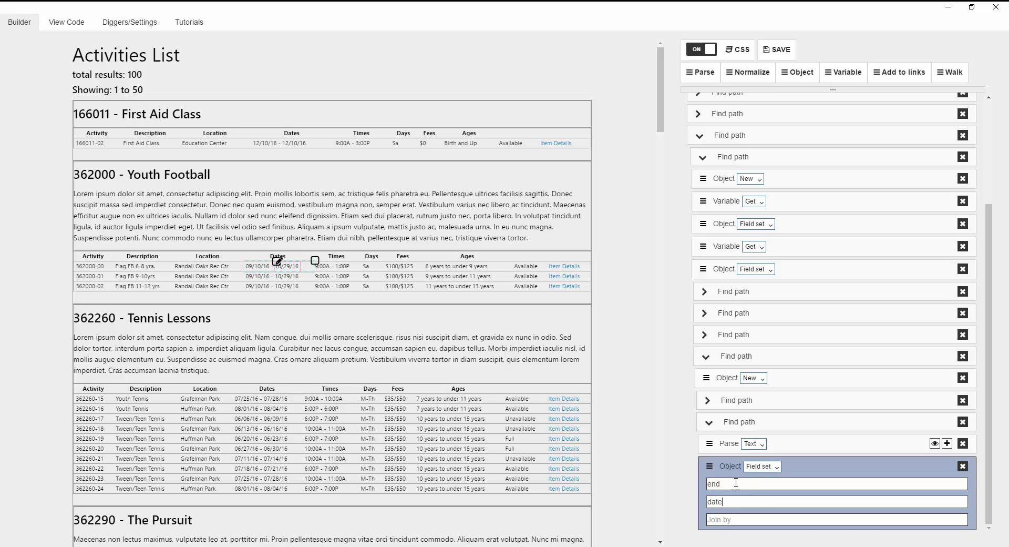
left_click(710, 427)
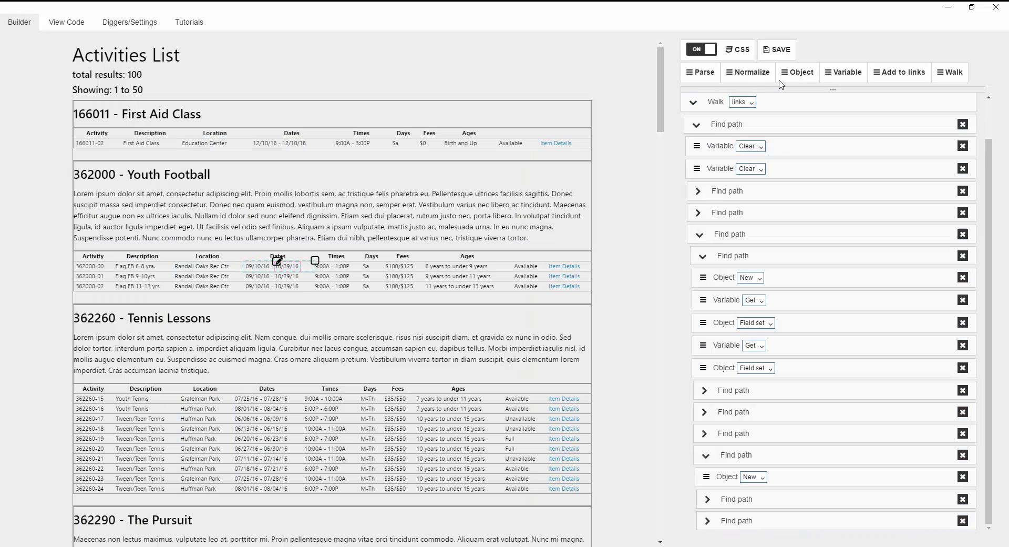
- Add an Object command set to Save for object date with parent item at the end of the Dates cell's path, and collapse that path
left_click_drag(783, 80, 752, 521)
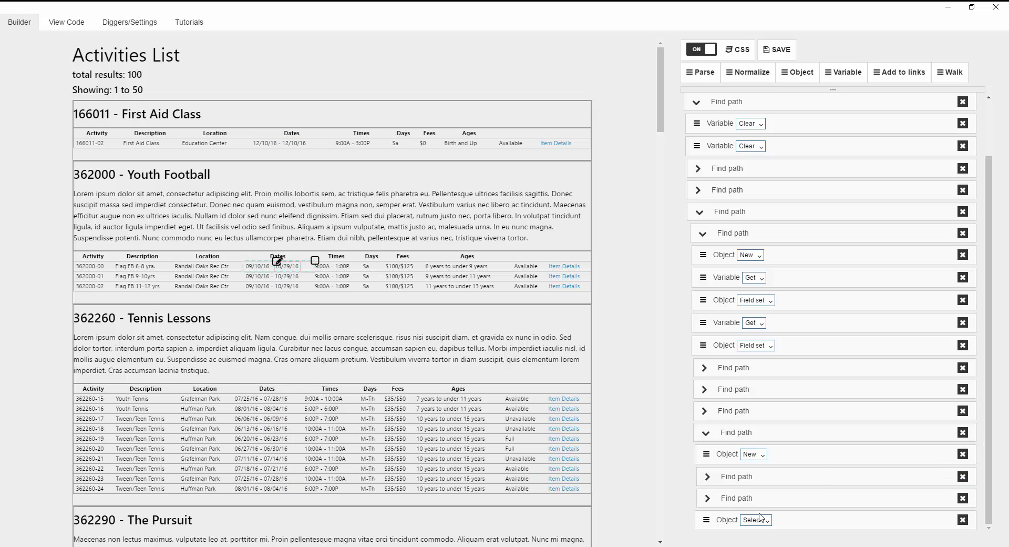
left_click(761, 520)
left_click(760, 492)
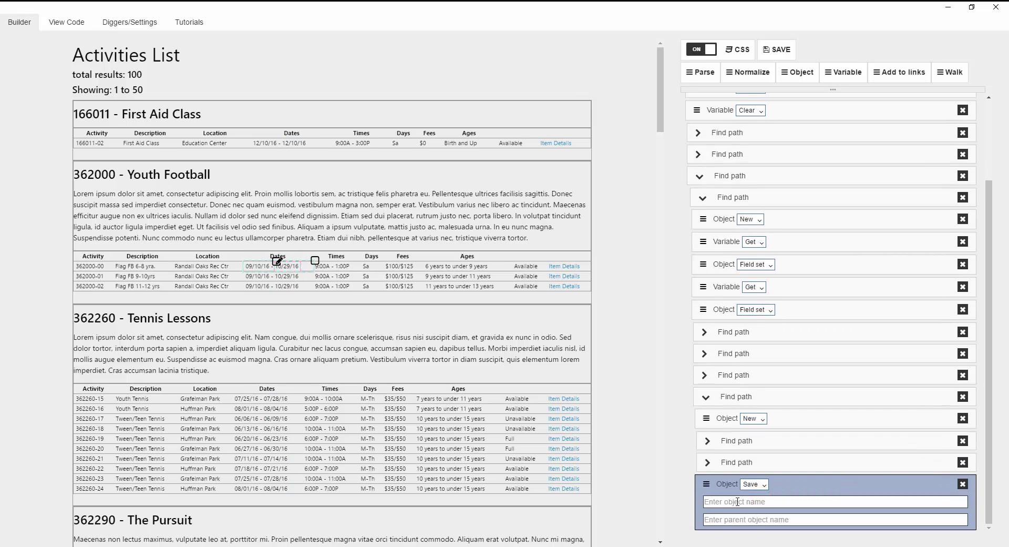
left_click(737, 502)
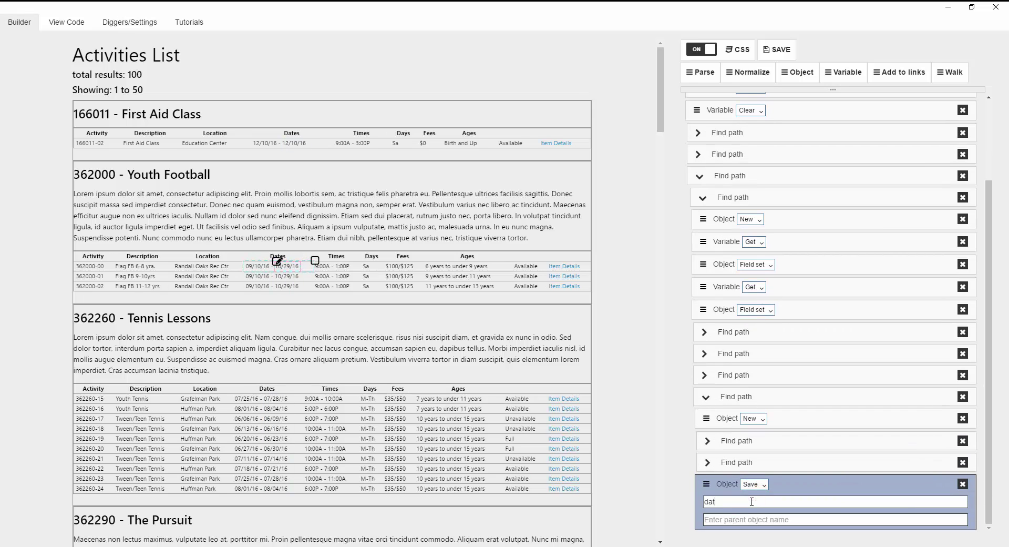
key("Tab")
type("ite")
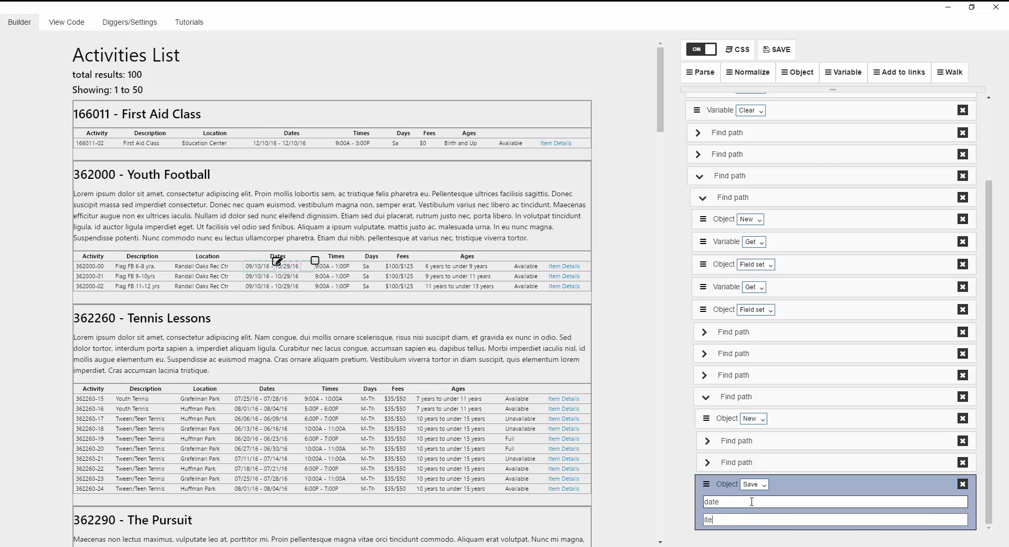
left_click(707, 397)
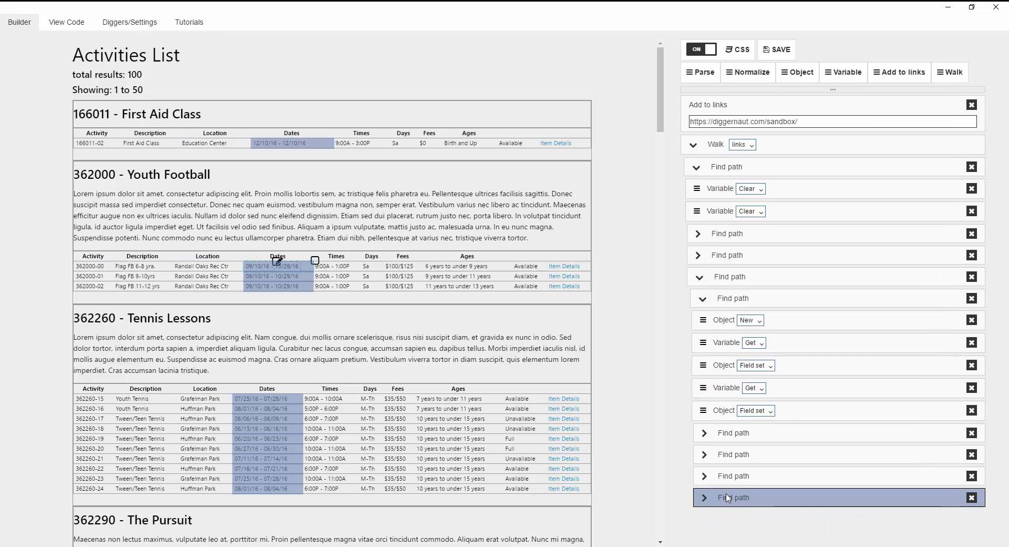
- Nest a Find for the Times column cell (.col6) inside the table rows' Find path and close the inspector
left_click(345, 268)
left_click(362, 261)
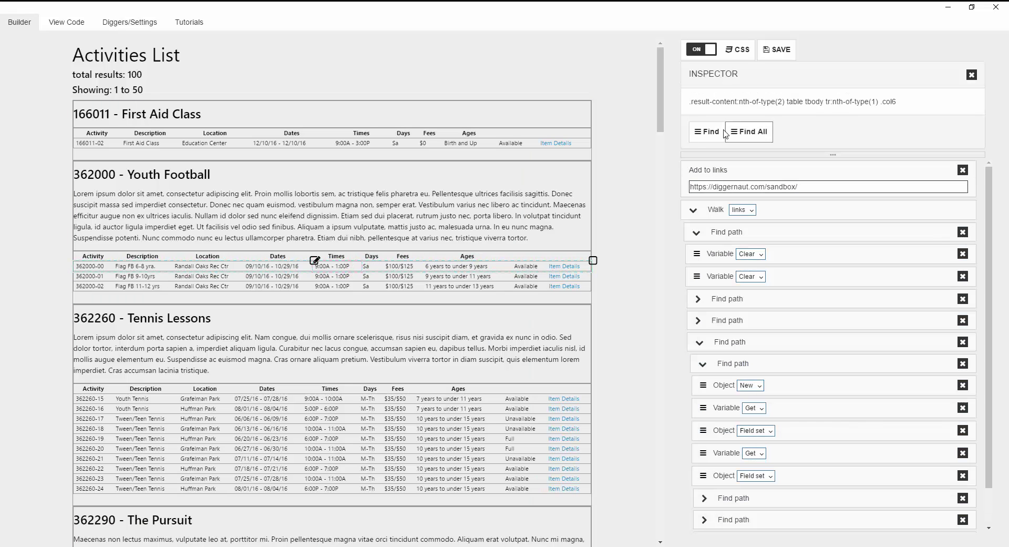
left_click(704, 132)
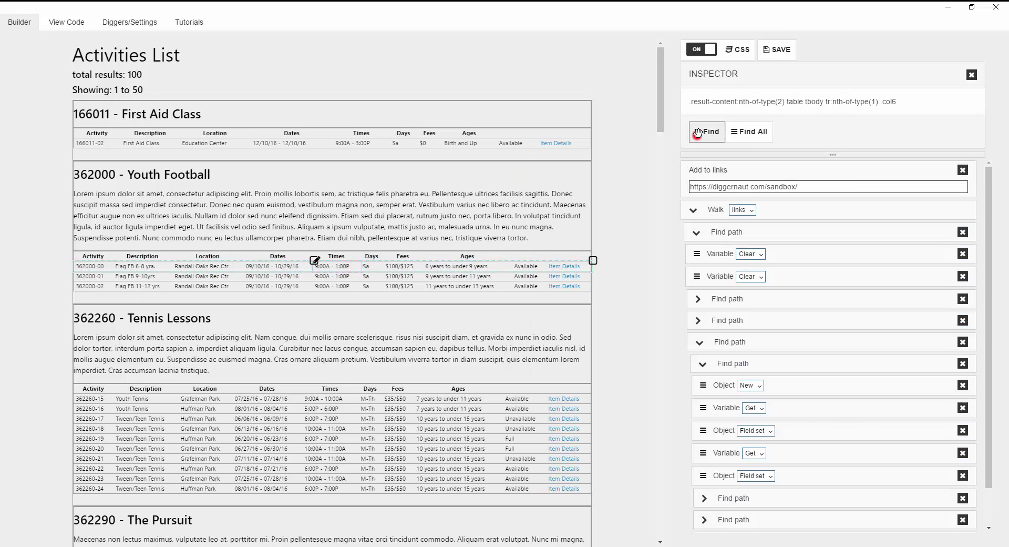
left_click(972, 75)
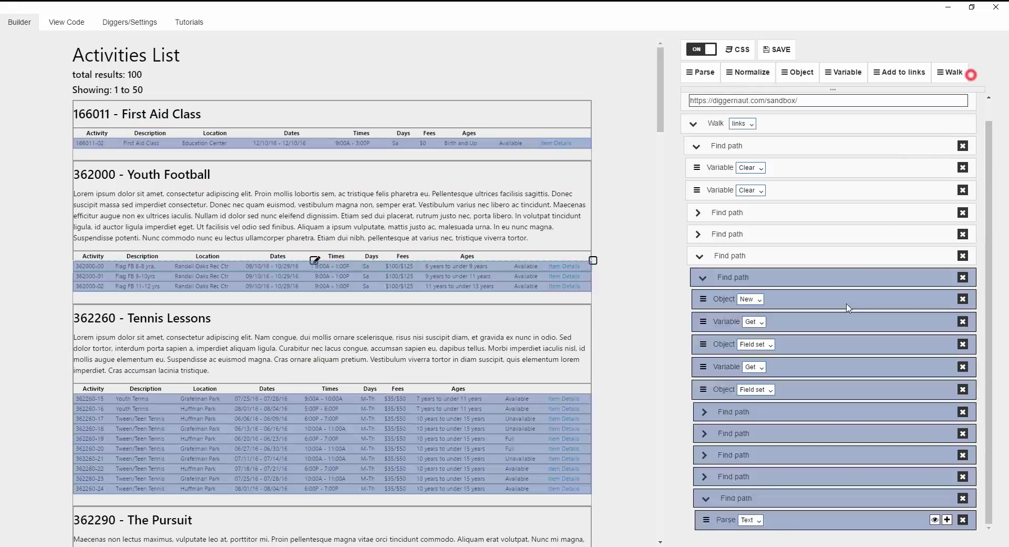
- Replace the text Parse under the Times cell's Find path with an Object command set to New and named time
left_click(786, 76)
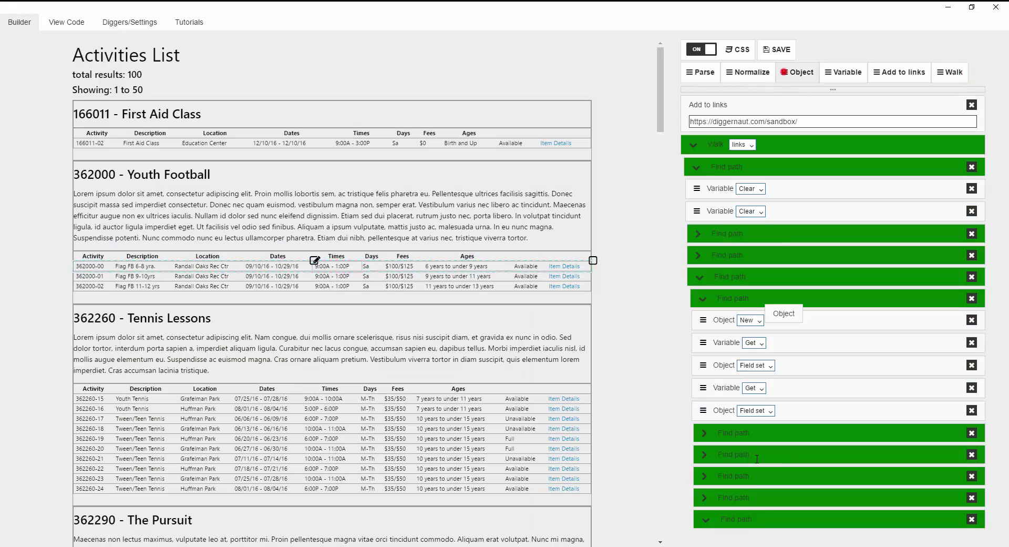
left_click(757, 520)
left_click(759, 483)
scroll(758, 483, "down", 1)
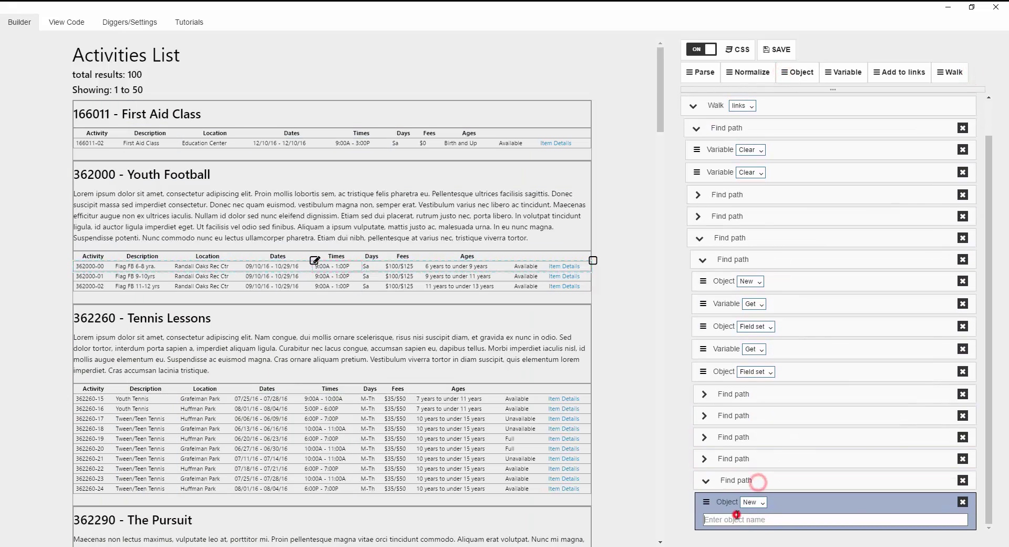
left_click(738, 516)
type("time")
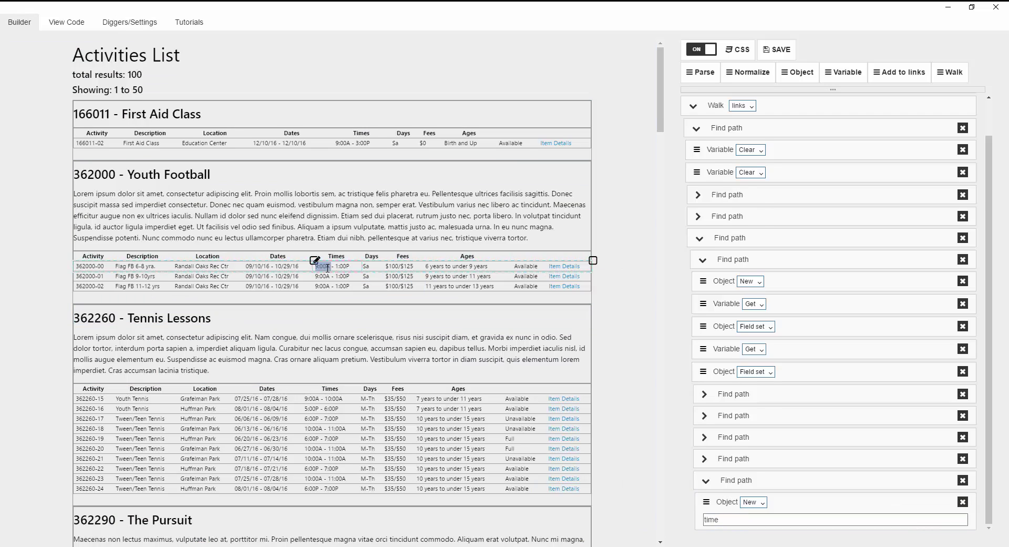
- Nest a Find for the start time (.nowrap:nth-of-type(1)) inside the Times cell's Find path and close the inspector
left_click(326, 266)
left_click(697, 131)
scroll(828, 313, "down", 2)
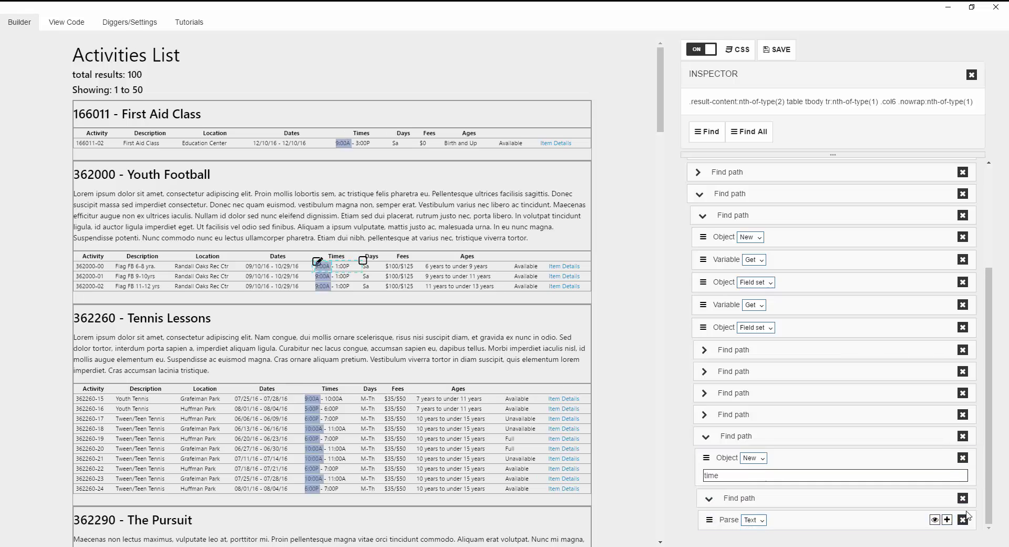
left_click(972, 74)
- Add an Object command set to Field set with field start and object time under the start time's Find path
left_click_drag(802, 77, 820, 519)
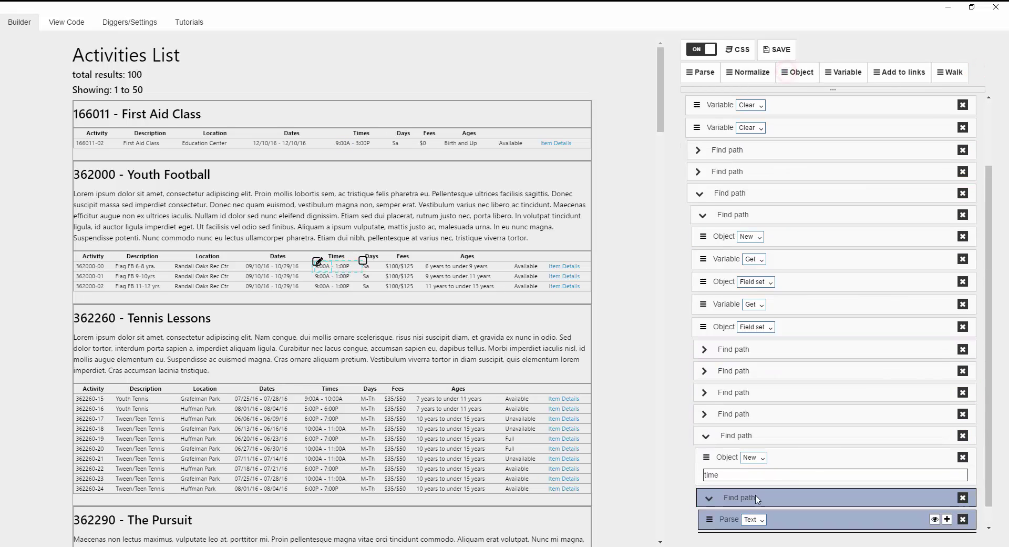
left_click(757, 518)
left_click(765, 504)
left_click(739, 489)
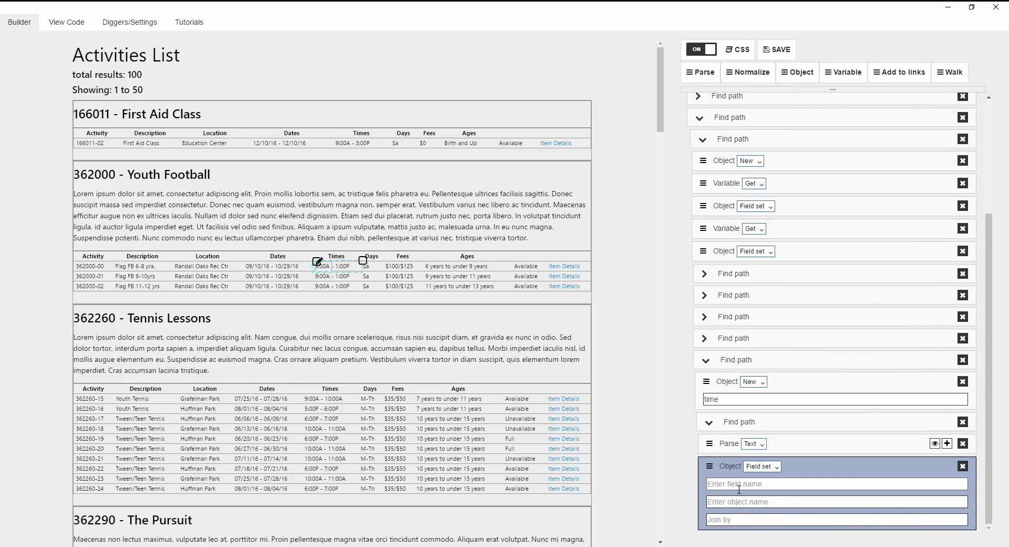
type("start")
key("Tab")
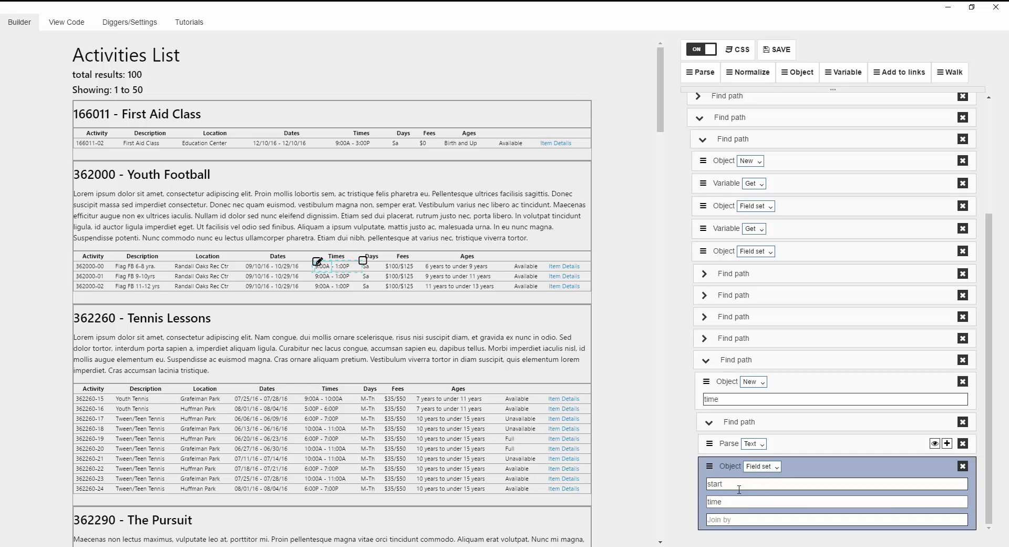
- Nest a Find for the end time (.nowrap:nth-of-type(2)) inside the Times cell's Find path and close the inspector
left_click(807, 438)
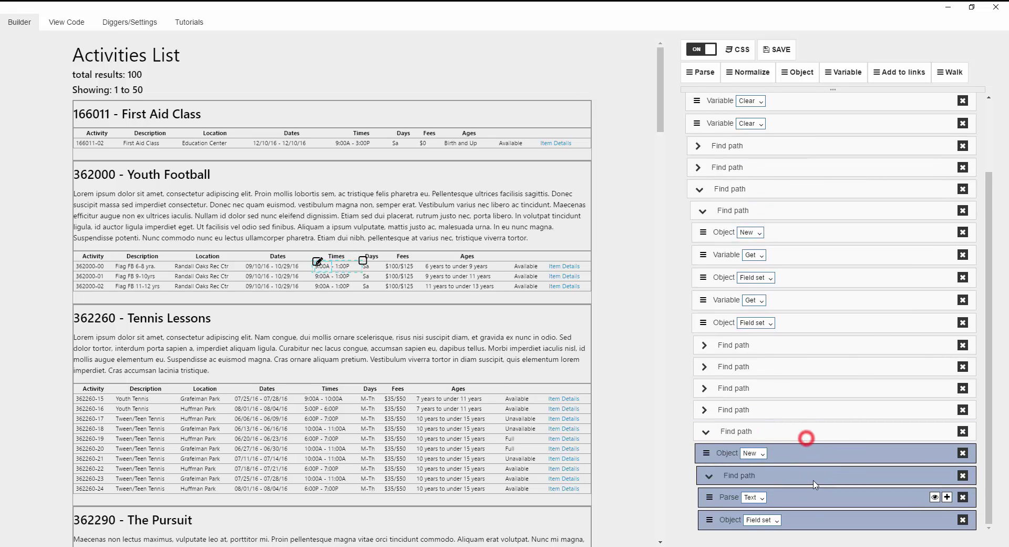
left_click(705, 476)
left_click(317, 261)
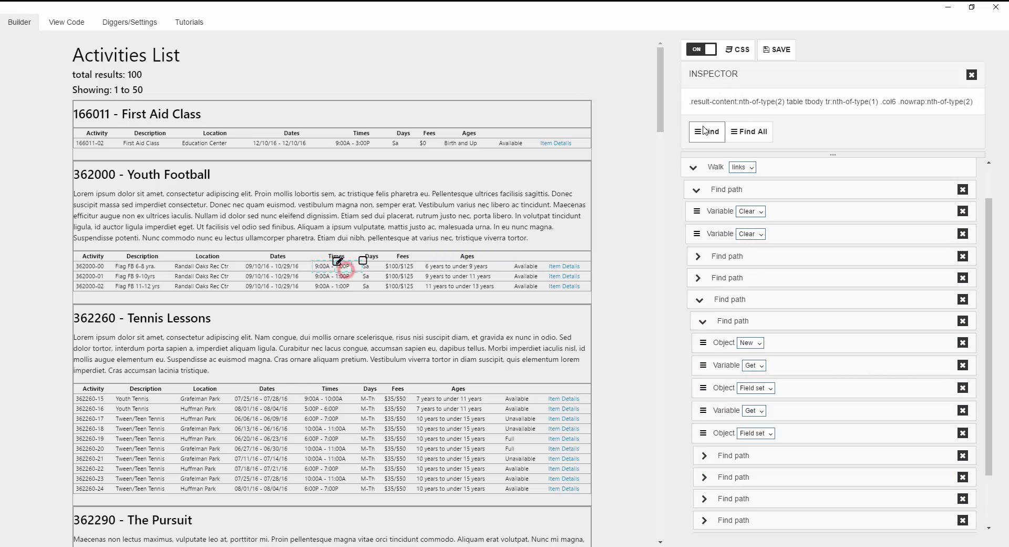
left_click(725, 221)
left_click_drag(707, 131, 762, 481)
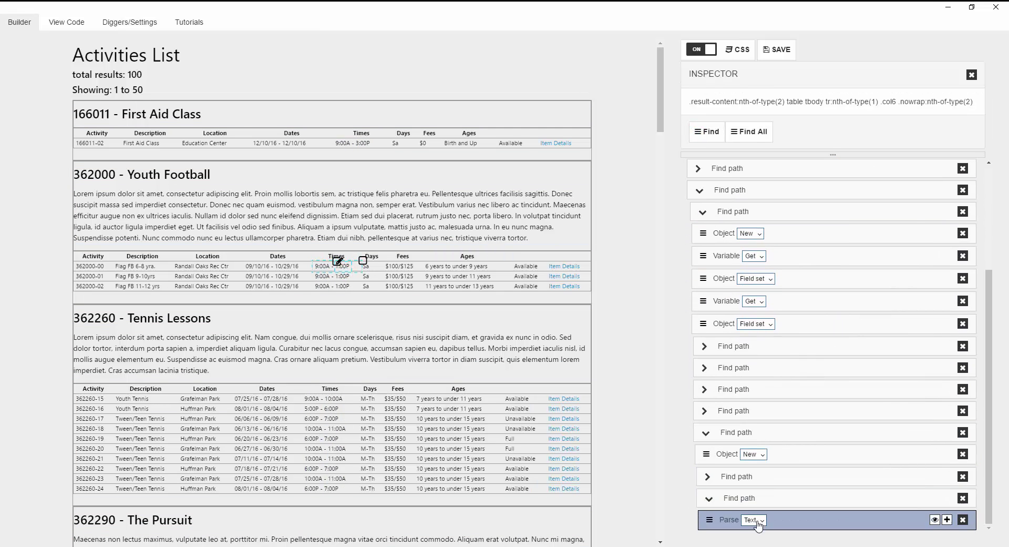
left_click(973, 75)
- Add an Object command set to Field set with field end and object time under the end time's Find path
left_click_drag(798, 72, 762, 517)
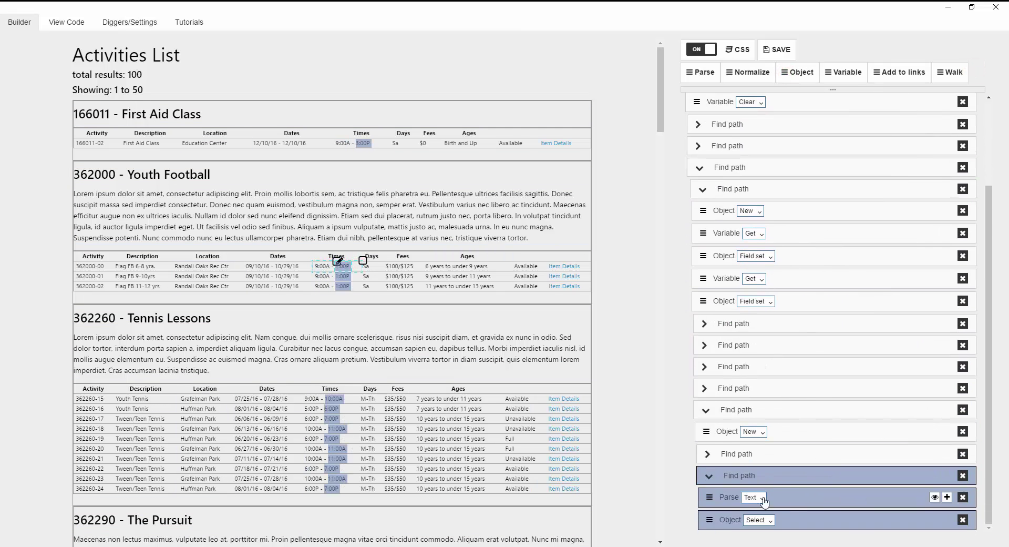
left_click(762, 519)
left_click(768, 505)
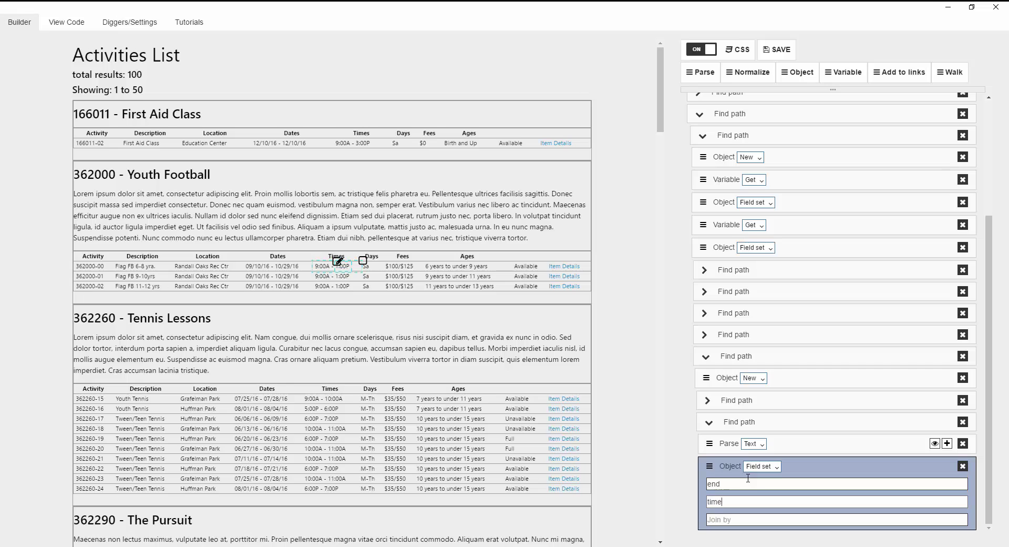
type("time")
left_click(709, 422)
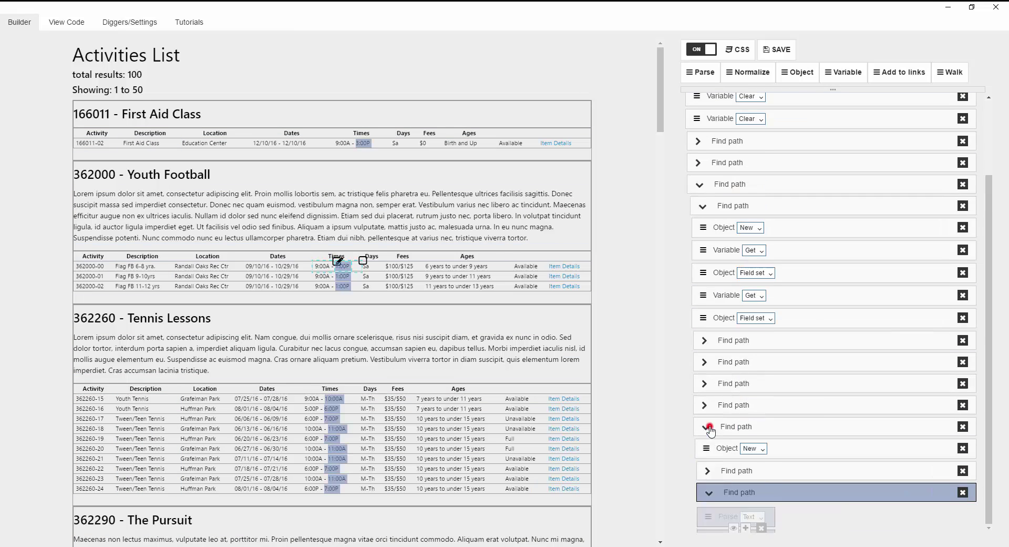
- Add an Object command set to Save for the object time at the end of the Times cell's Find path, and collapse that path
left_click_drag(786, 70, 744, 520)
left_click(754, 520)
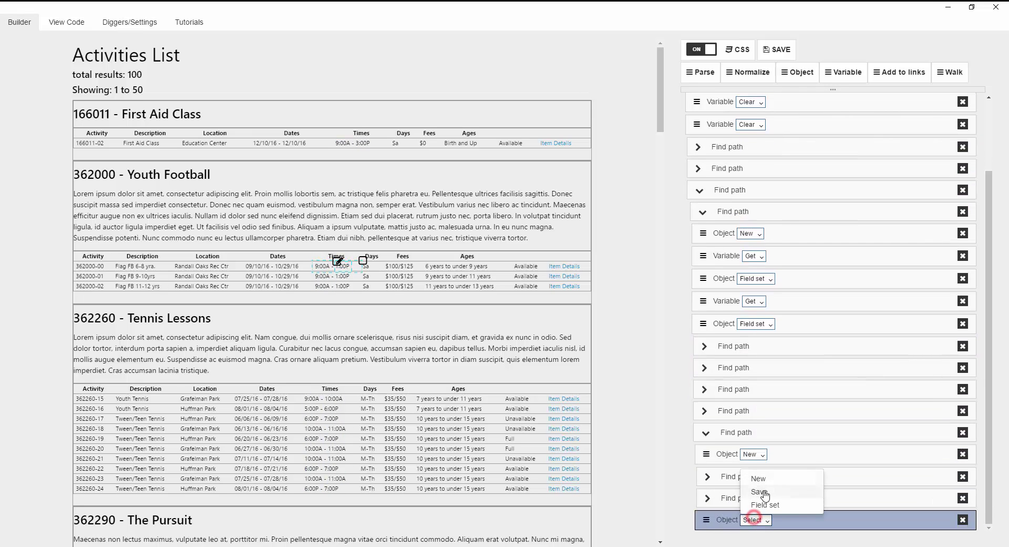
left_click(759, 505)
left_click(735, 503)
type("time")
key("Tab")
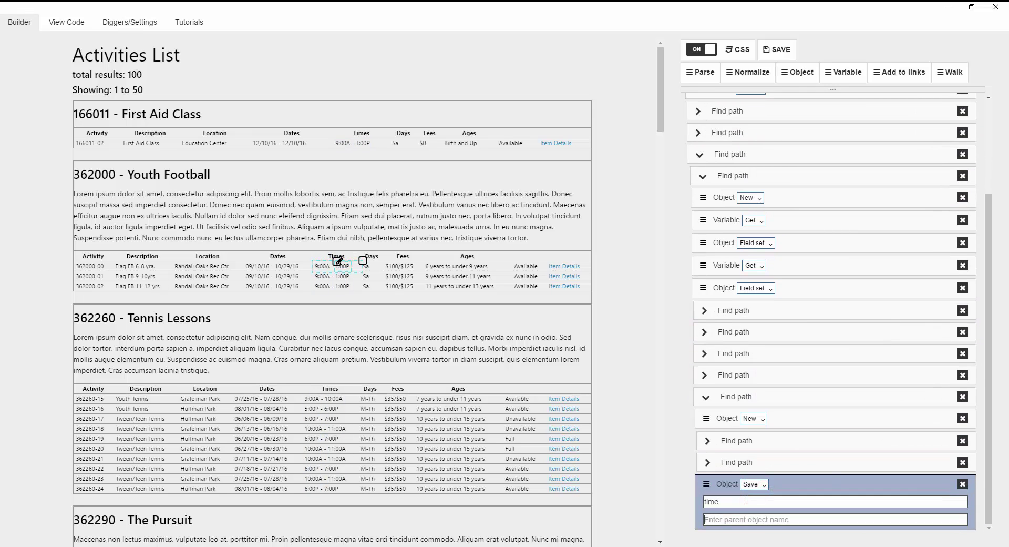
left_click(706, 397)
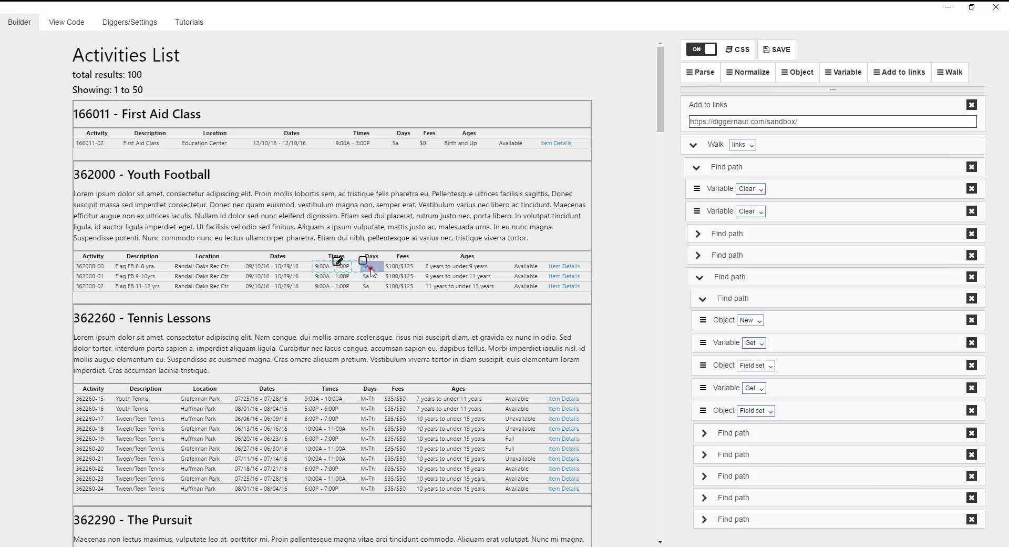
- Nest a Find for the Days column cell (.col7) inside the table rows' Find path and close the inspector
left_click(363, 260)
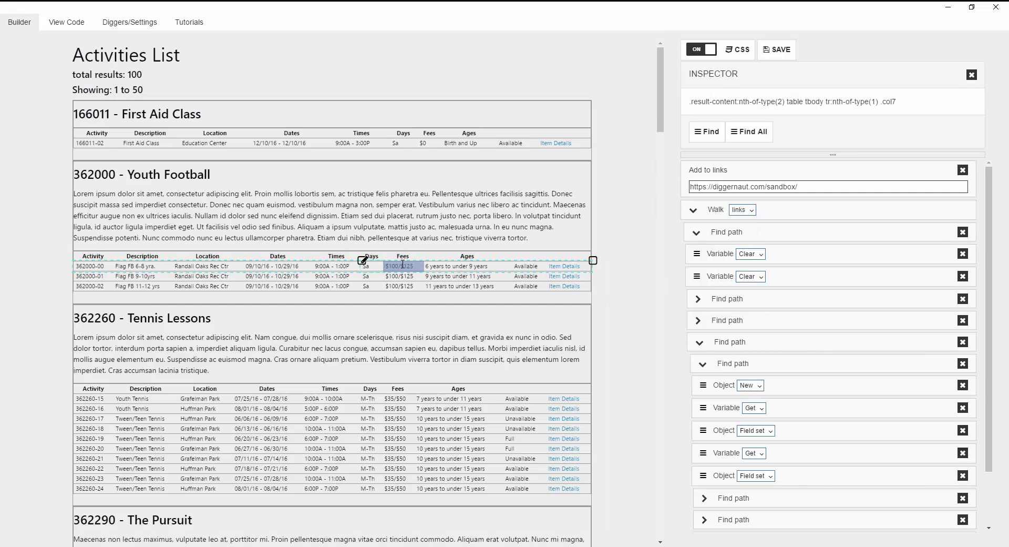
scroll(761, 261, "down", 2)
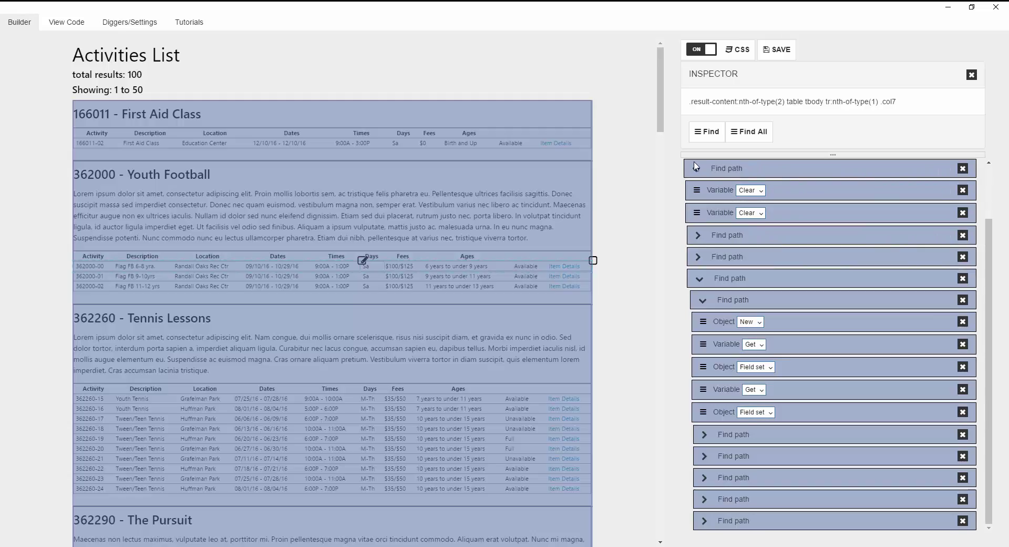
left_click(707, 131)
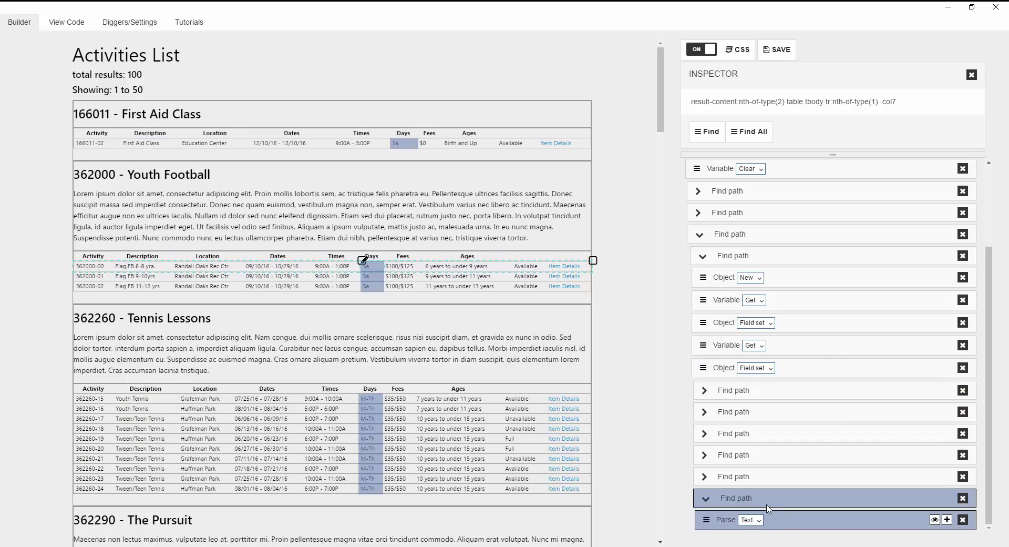
left_click(974, 76)
- Add an Object command set to Field set with field days and object item under the Days cell's Find path, and collapse that path
left_click_drag(788, 72, 760, 497)
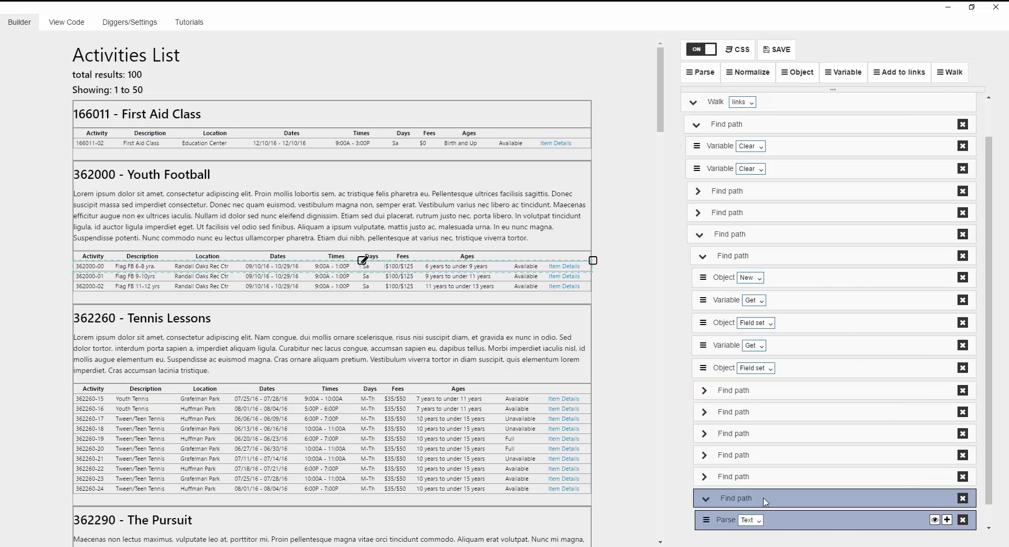
left_click(762, 519)
left_click(759, 504)
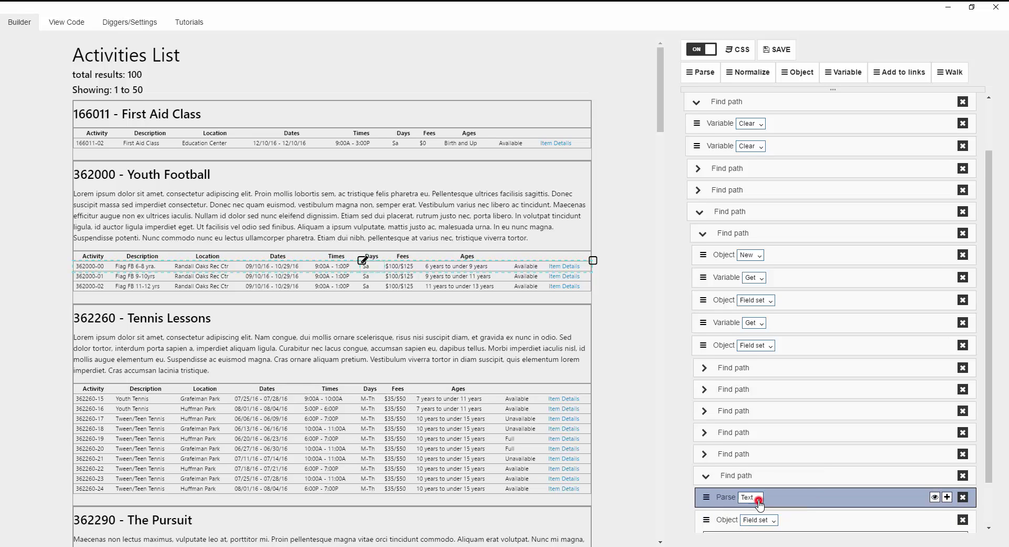
left_click(724, 485)
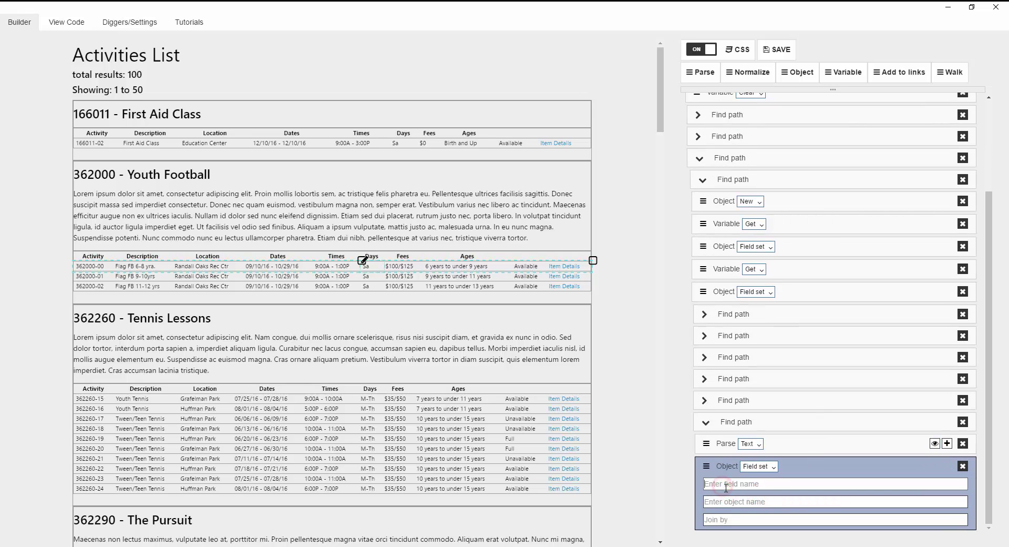
type("days")
key("Tab")
type("item")
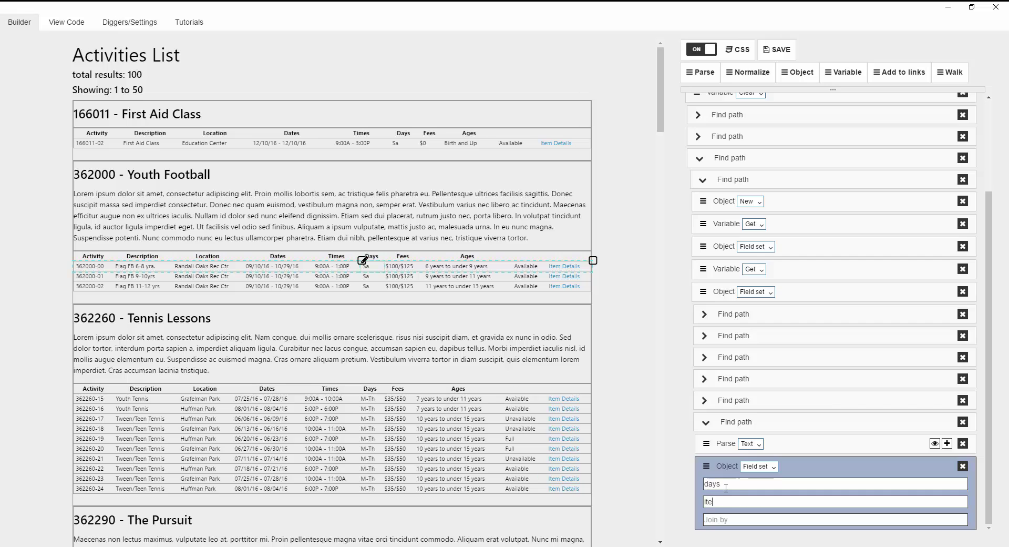
left_click(708, 419)
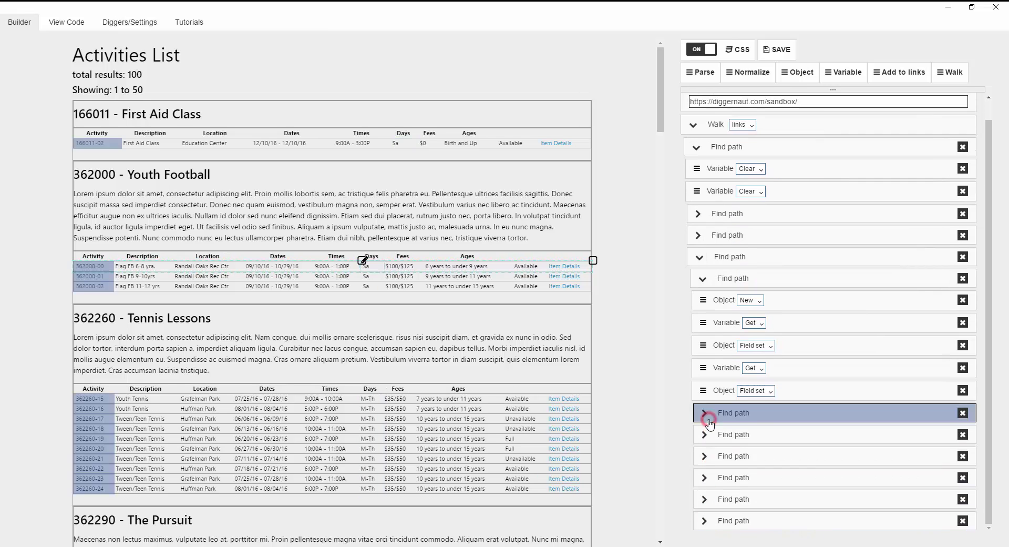
- Nest a Find for the Fees column cell (.col8) inside the table rows' Find path and close the inspector
left_click(398, 265)
scroll(829, 232, "down", 1)
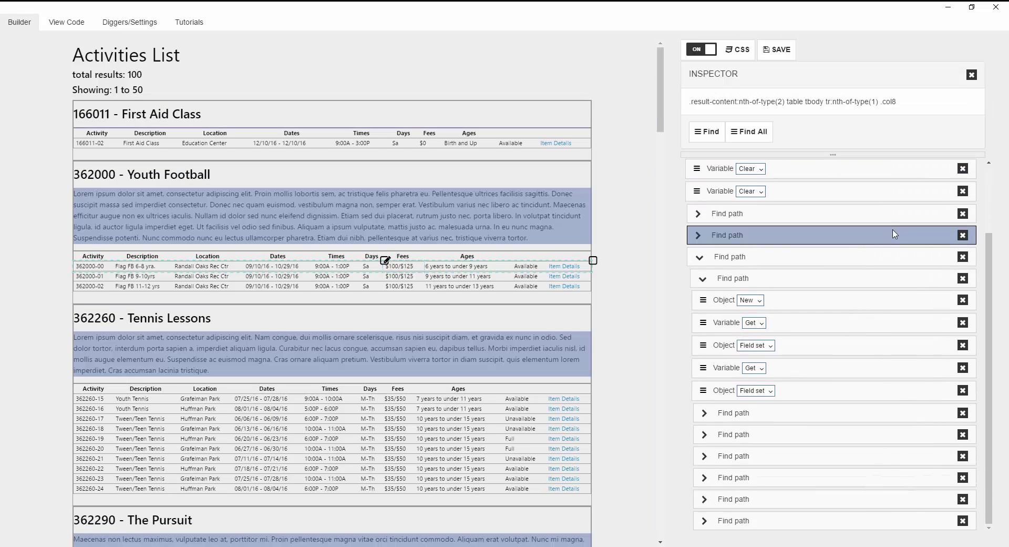
left_click(698, 133)
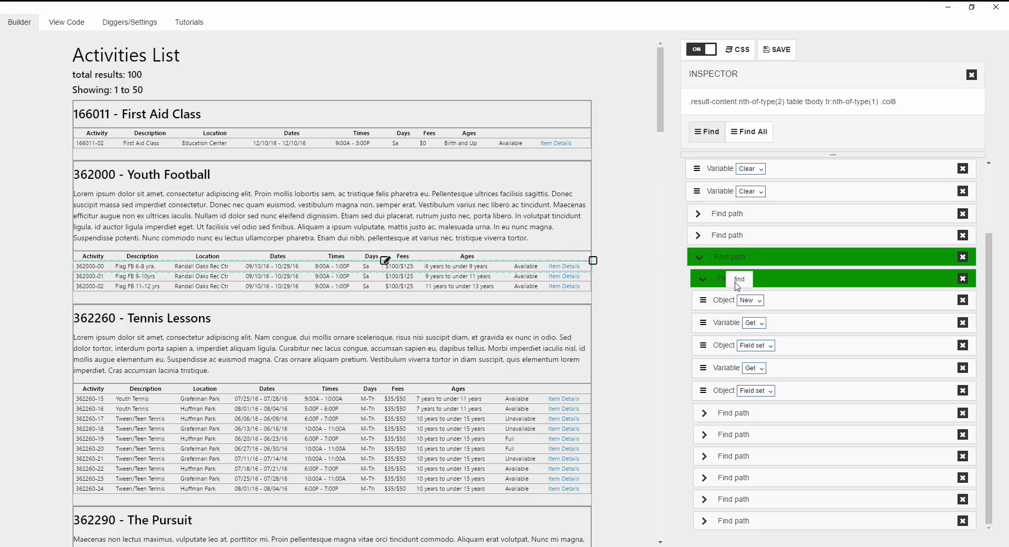
scroll(738, 286, "down", 1)
left_click(970, 83)
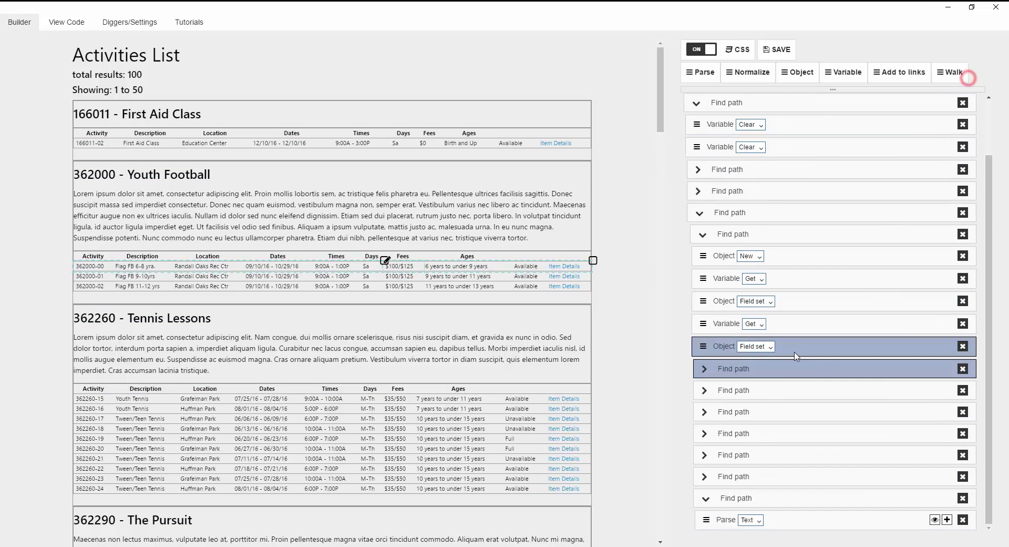
left_click(406, 266)
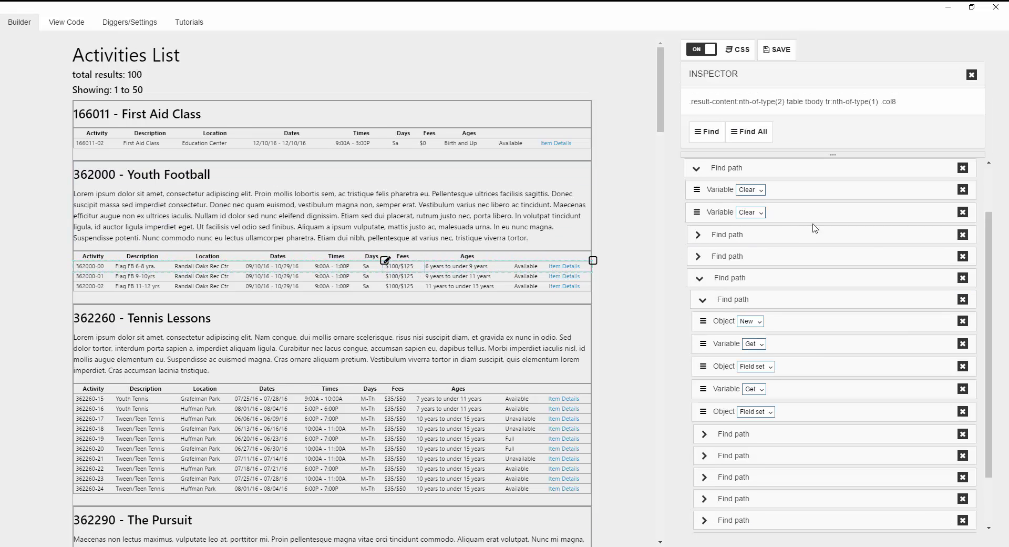
scroll(841, 221, "down", 2)
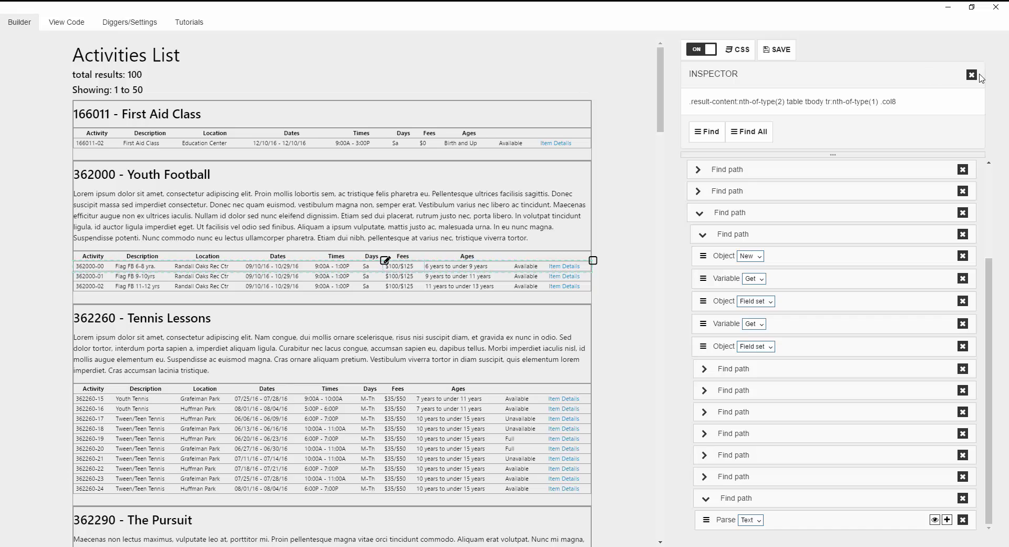
left_click(972, 75)
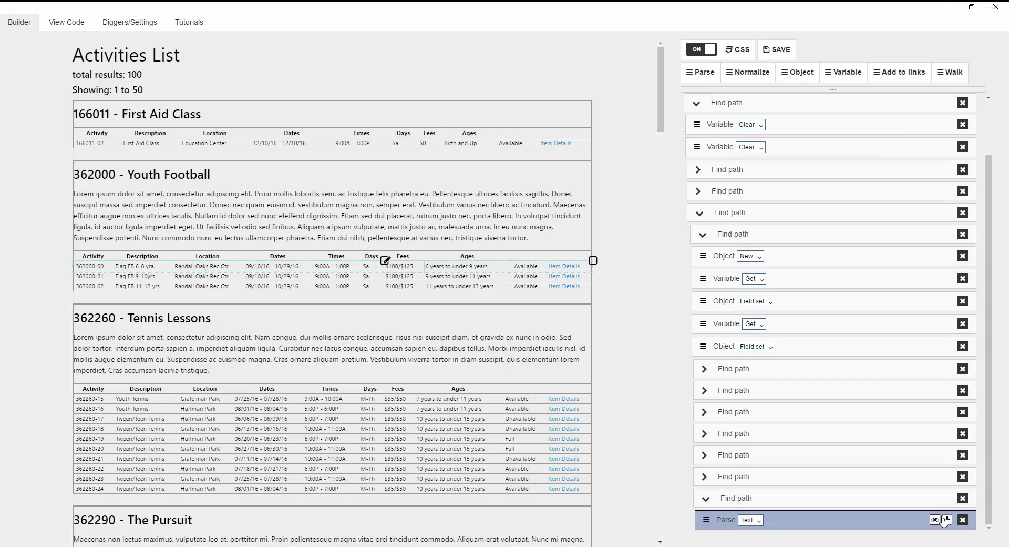
- Add the regexp filter \s*\$\s*(\d+)\/ to the text Parse under the Fees cell's Find path
scroll(787, 478, "down", 1)
left_click(711, 520)
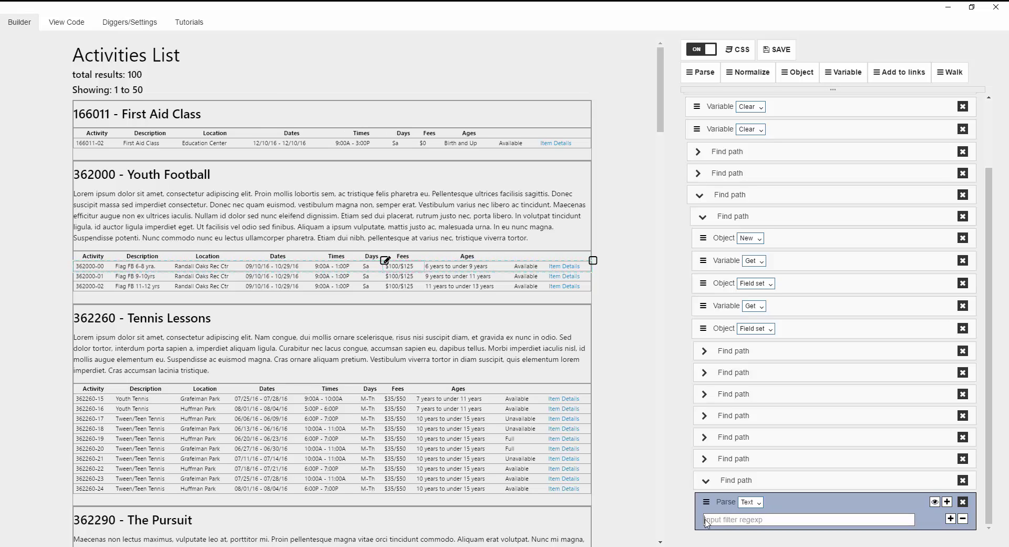
type("s*\\")
type("d+)\\/")
- Preview the filtered Fees text for several table rows, including the row with a single fee, and close the preview
left_click(934, 501)
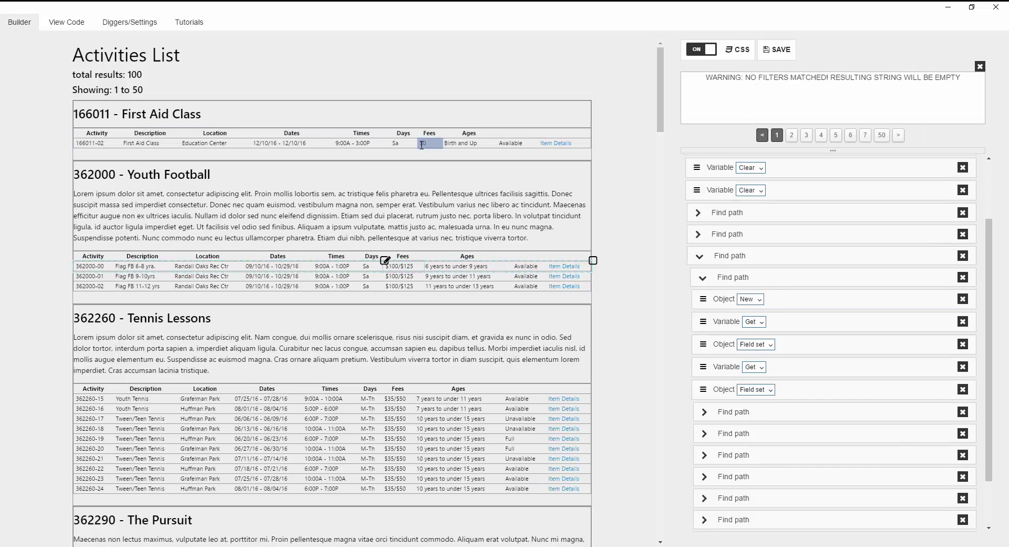
left_click(791, 135)
left_click(805, 138)
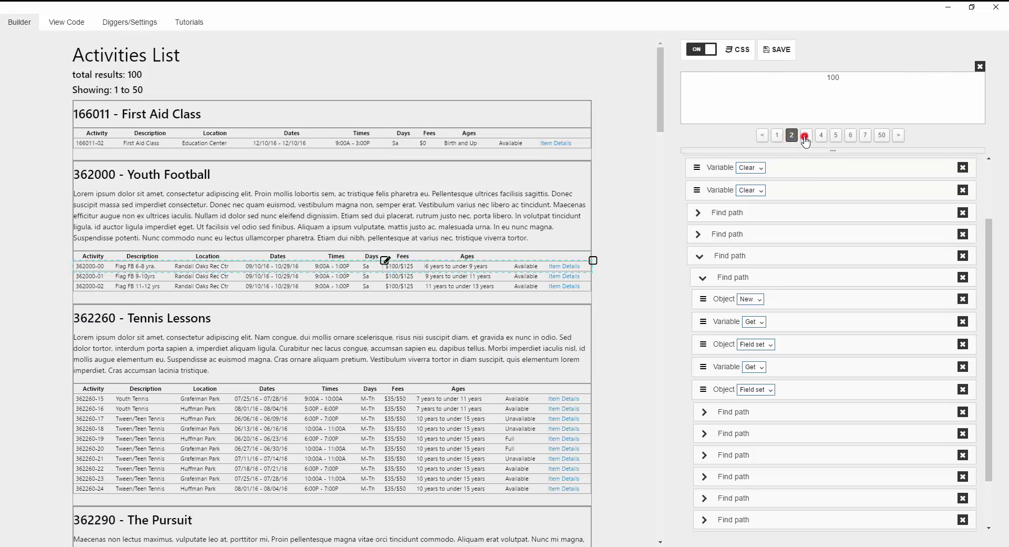
left_click(828, 137)
left_click(841, 137)
left_click(855, 135)
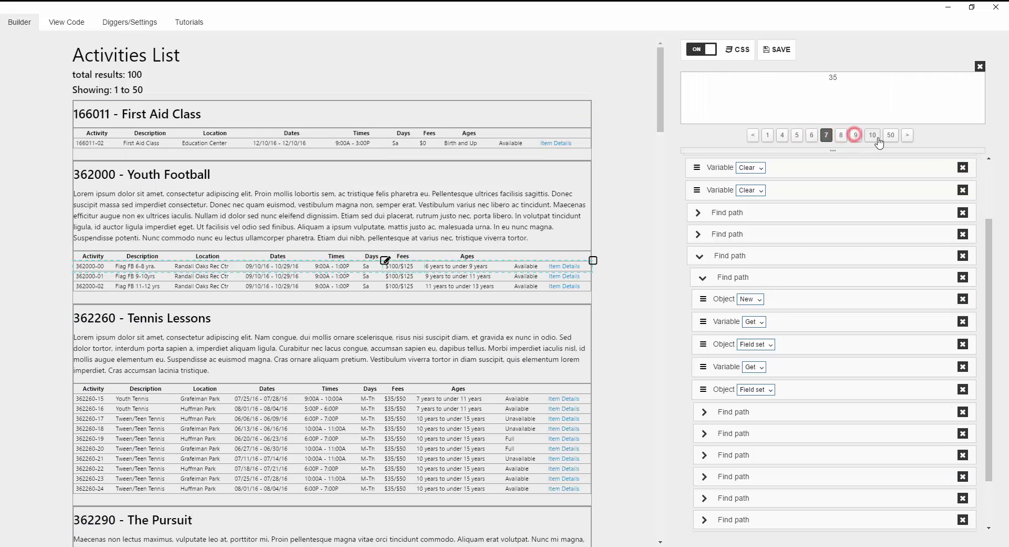
left_click(753, 135)
left_click(765, 138)
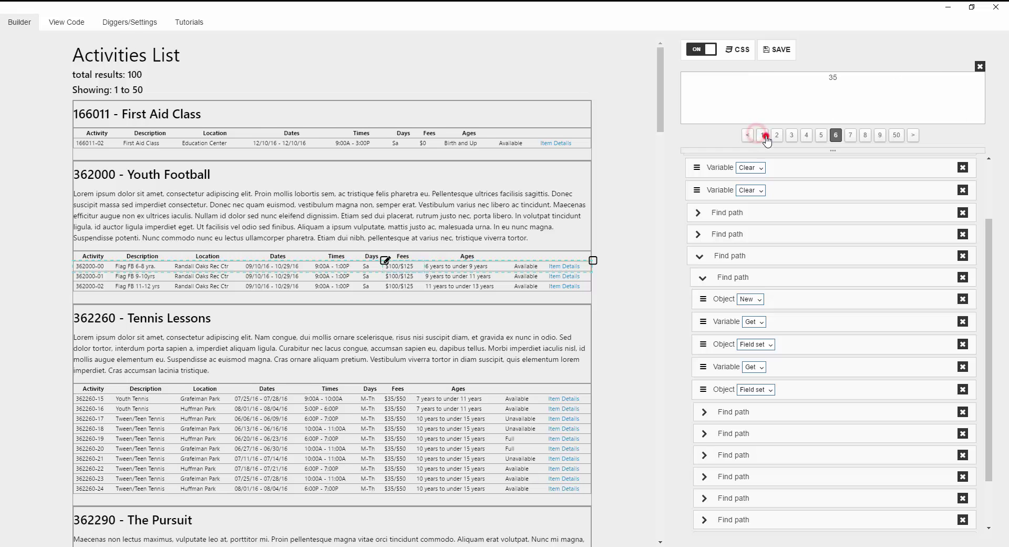
left_click(980, 66)
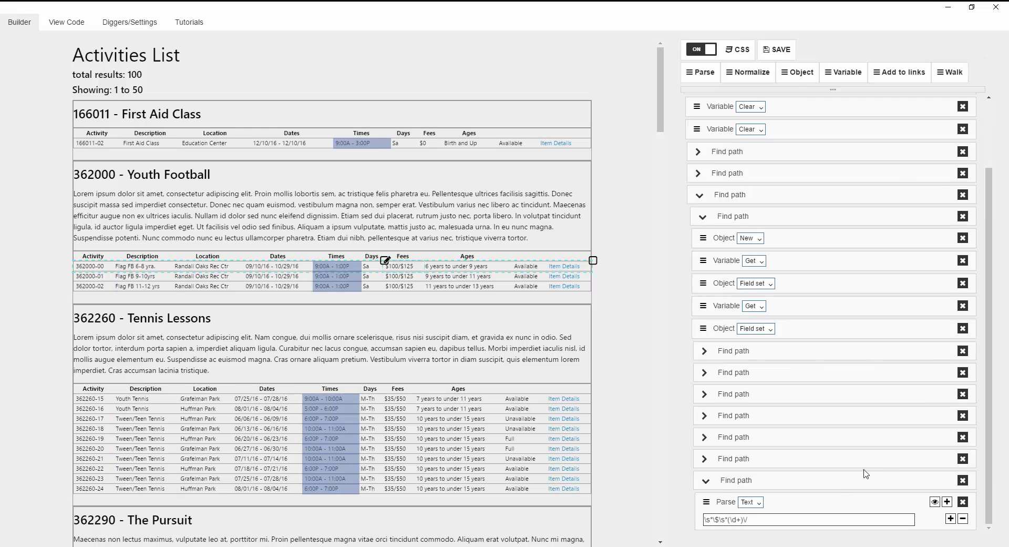
- Add a second regexp filter, \s*\$\s*(\d+), to the Fees text Parse by copying the first filter without its trailing slash part
left_click(950, 519)
left_click_drag(764, 501, 694, 507)
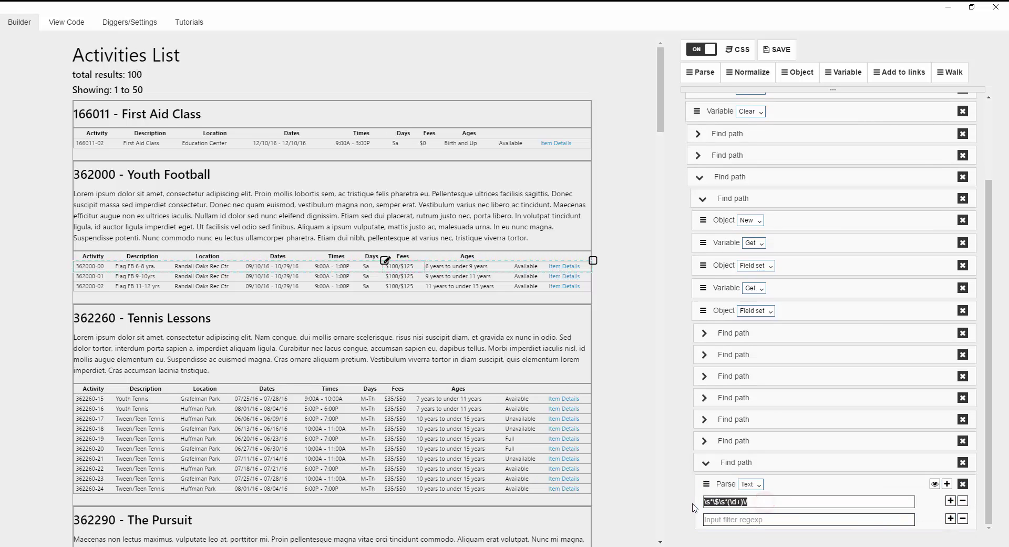
key("ctrl+c")
left_click(752, 519)
key("ctrl+v")
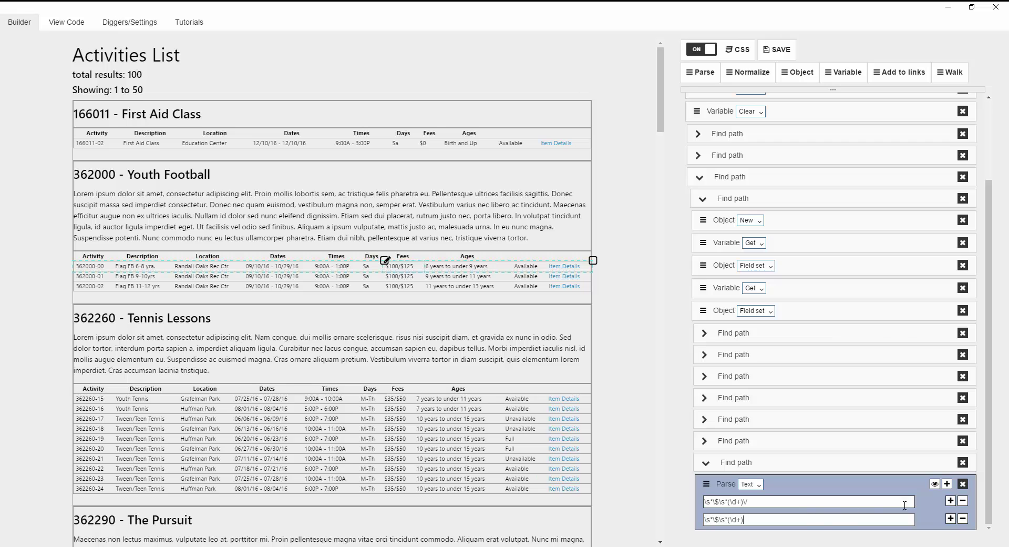
- Preview the Fees text with both filters across several table rows and close the preview
left_click(934, 484)
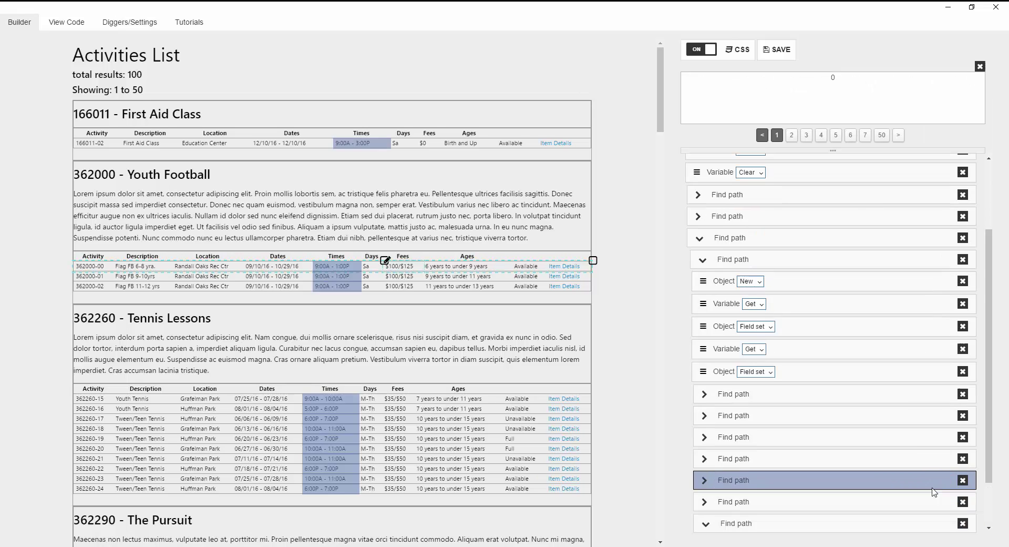
left_click(792, 135)
left_click(807, 135)
left_click(821, 135)
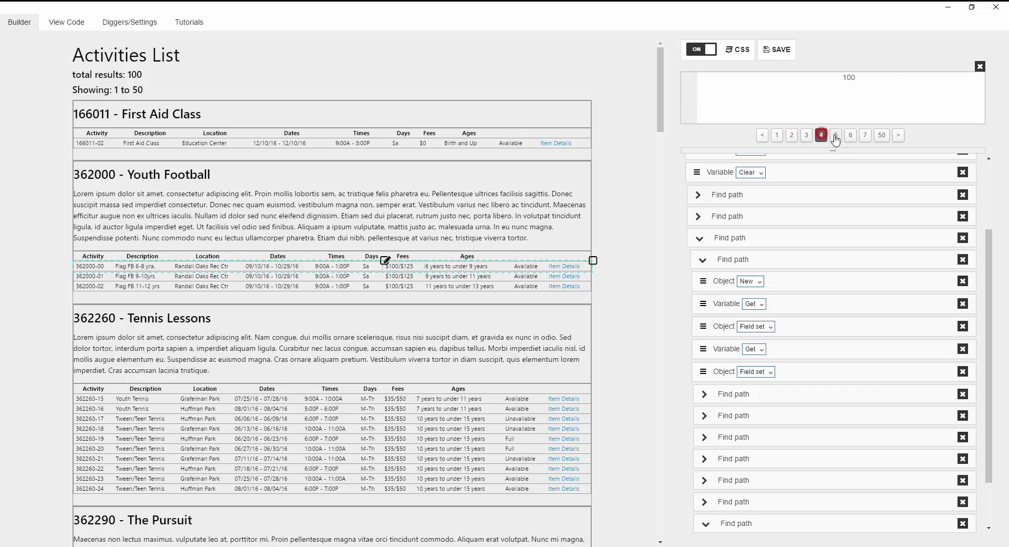
left_click(836, 135)
left_click(842, 135)
left_click(842, 135)
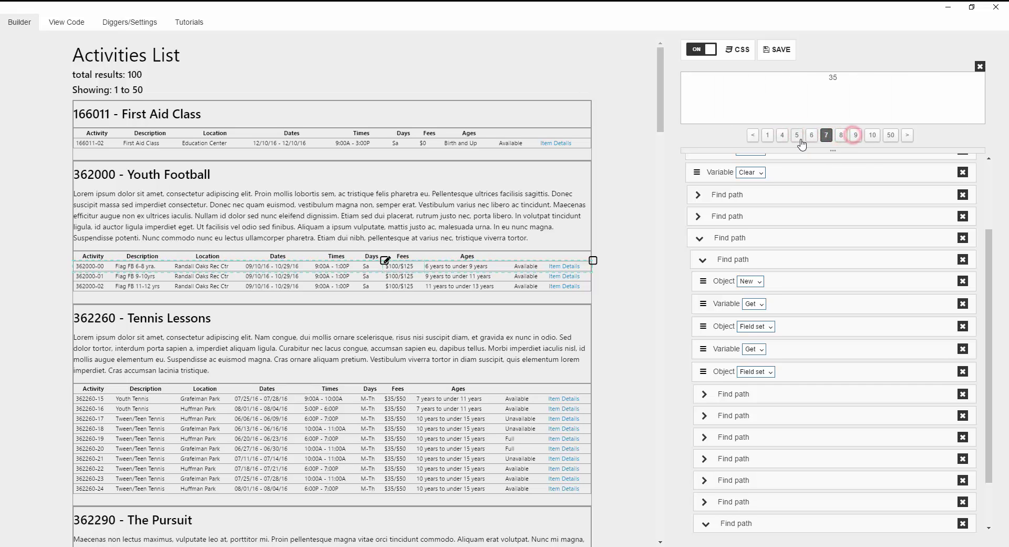
left_click(980, 66)
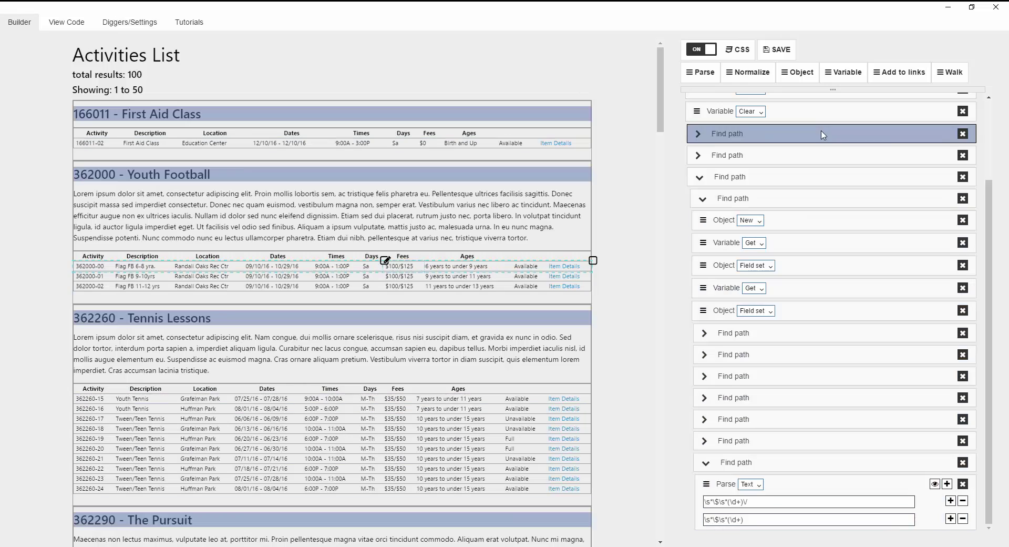
- Add a Field set Object under the Fees Find path, saving the value as member_fee in the item object, and collapse it
left_click_drag(798, 72, 743, 468)
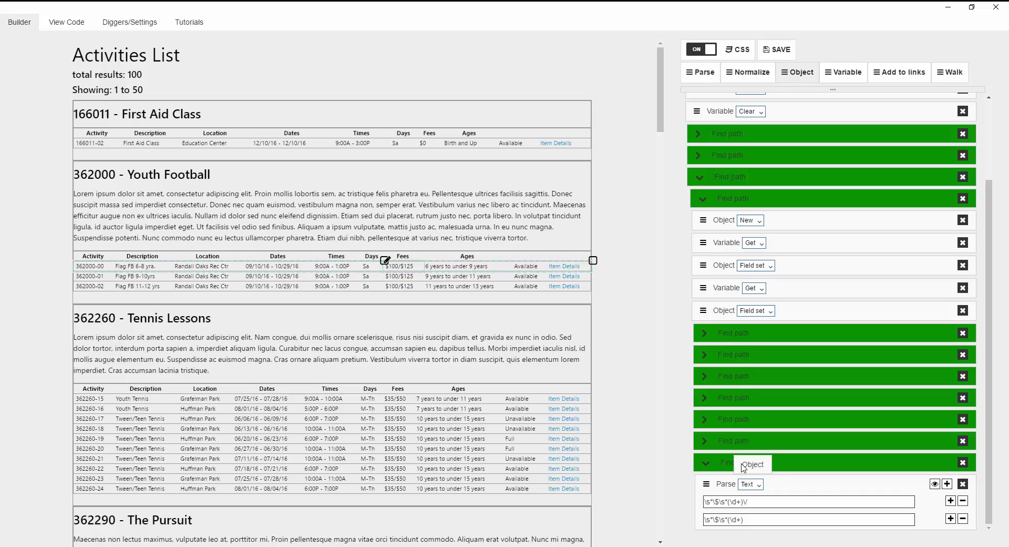
left_click_drag(744, 468, 744, 469)
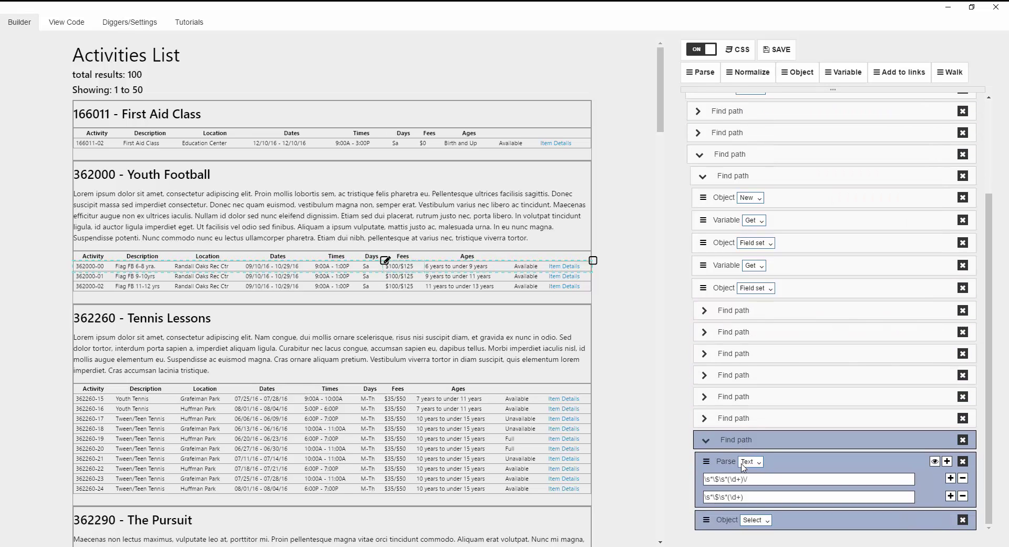
left_click(755, 519)
left_click(765, 516)
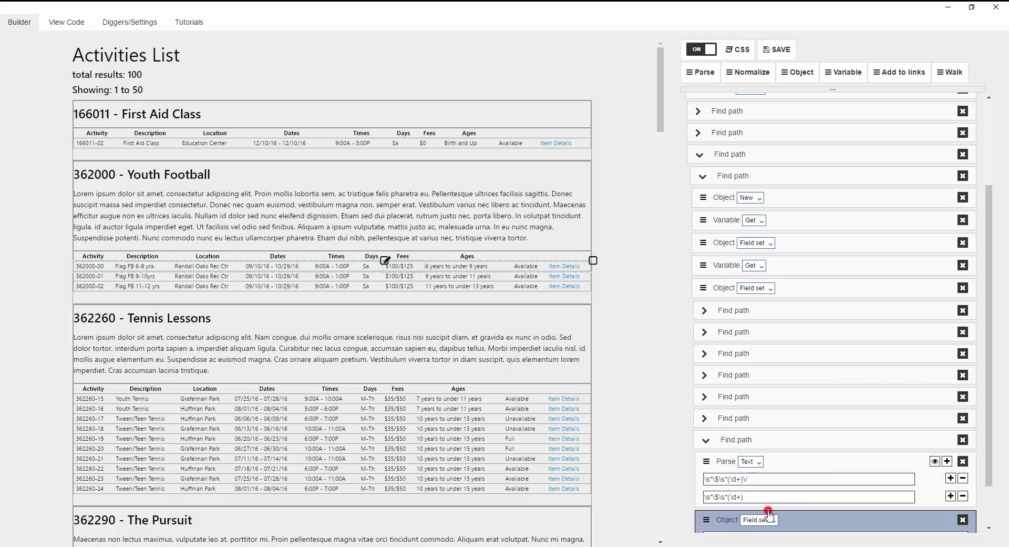
left_click(726, 487)
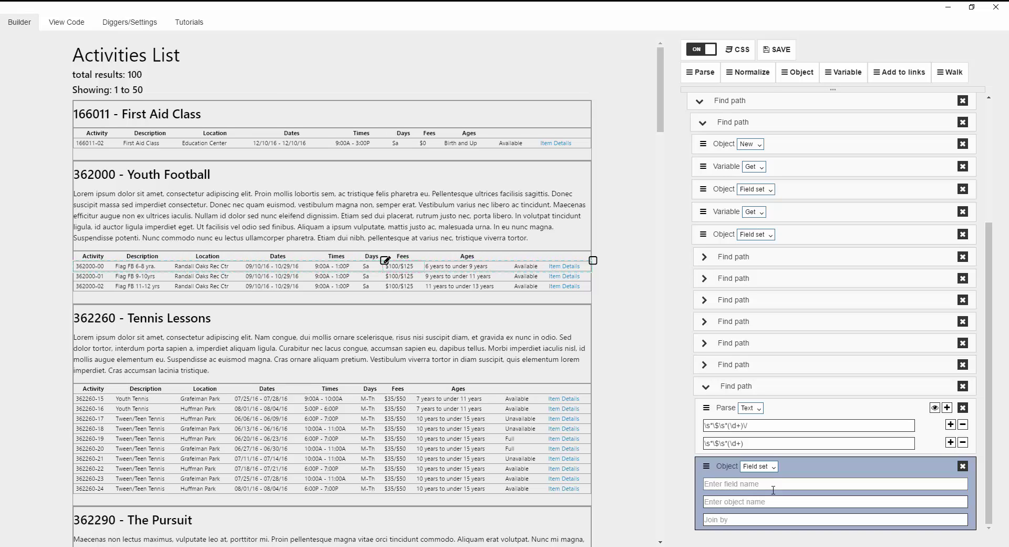
type("member_fee")
key("Tab")
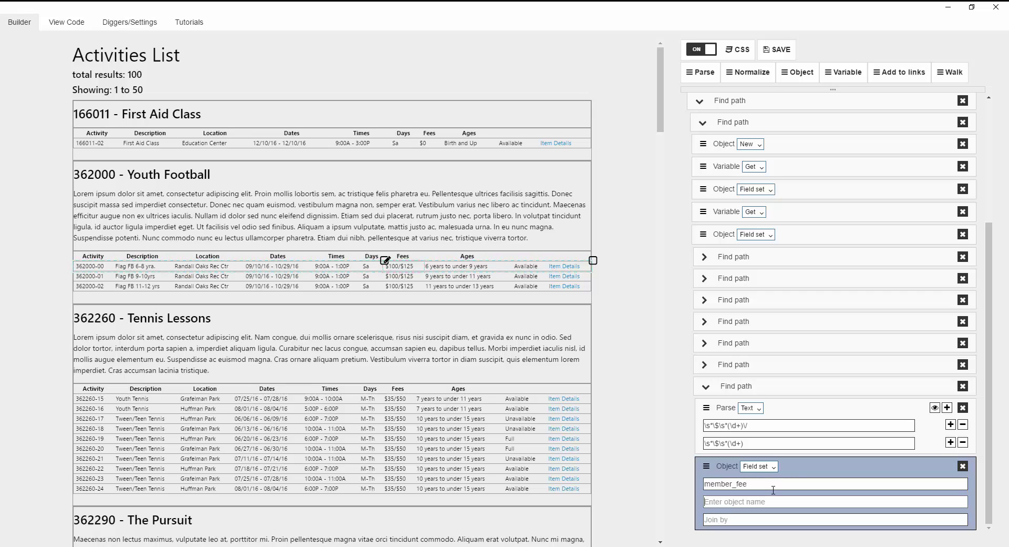
type("item")
left_click(725, 467)
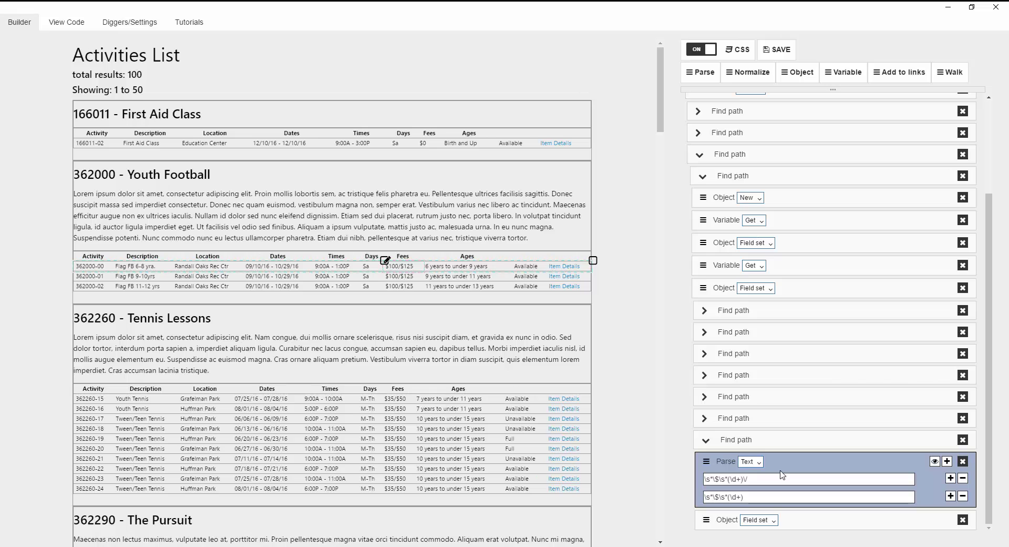
- Add another text Parse under the Fees Find path with the regexp filter \s*\/\s*\$\s*(\d+)
left_click_drag(701, 72, 744, 441)
left_click(946, 521)
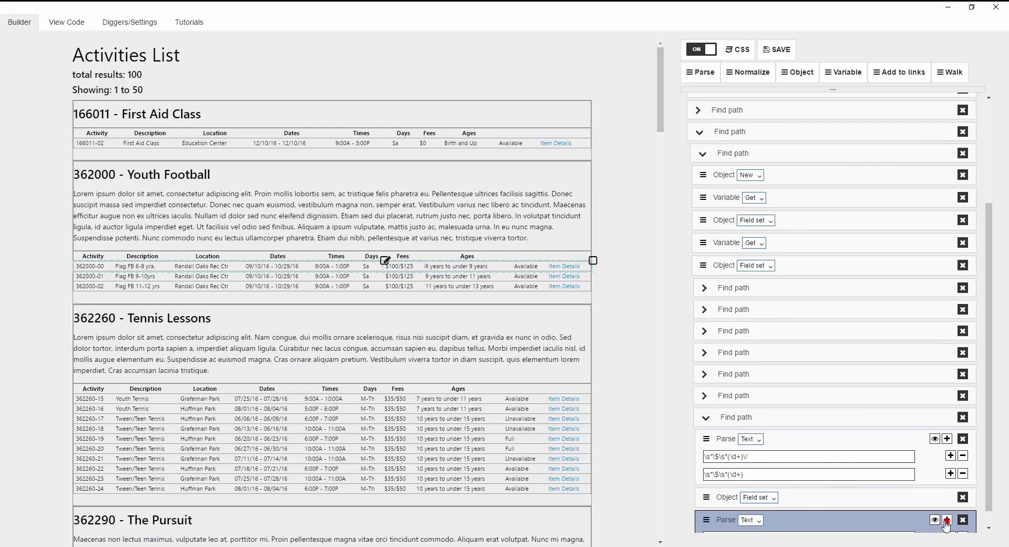
left_click(799, 517)
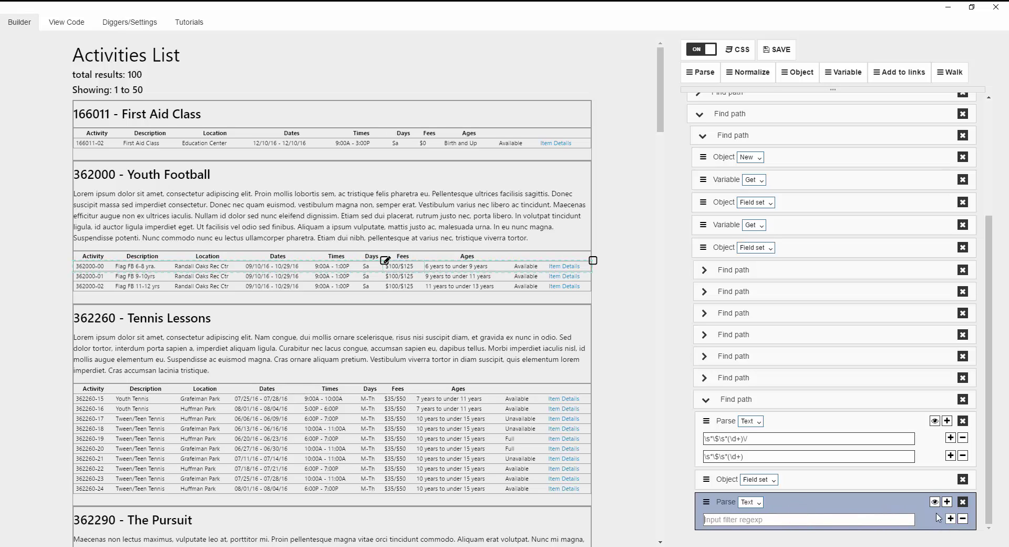
left_click(821, 519)
type("\\s*\\/\\s*\\$\\s*(\\d+")
- Preview the new Parse's filtered Fees text for several table rows, including the single-fee row
left_click(935, 501)
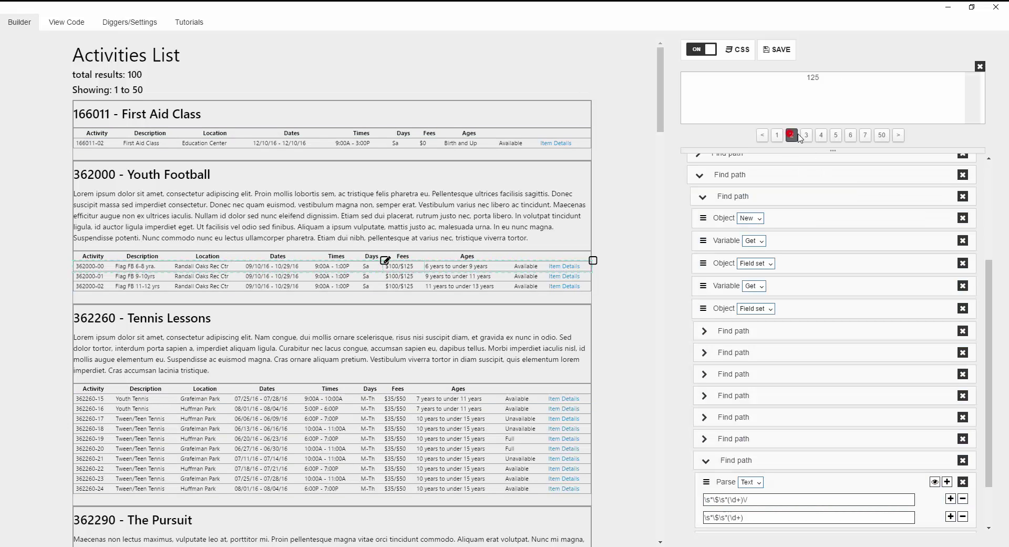
left_click(882, 135)
left_click(766, 135)
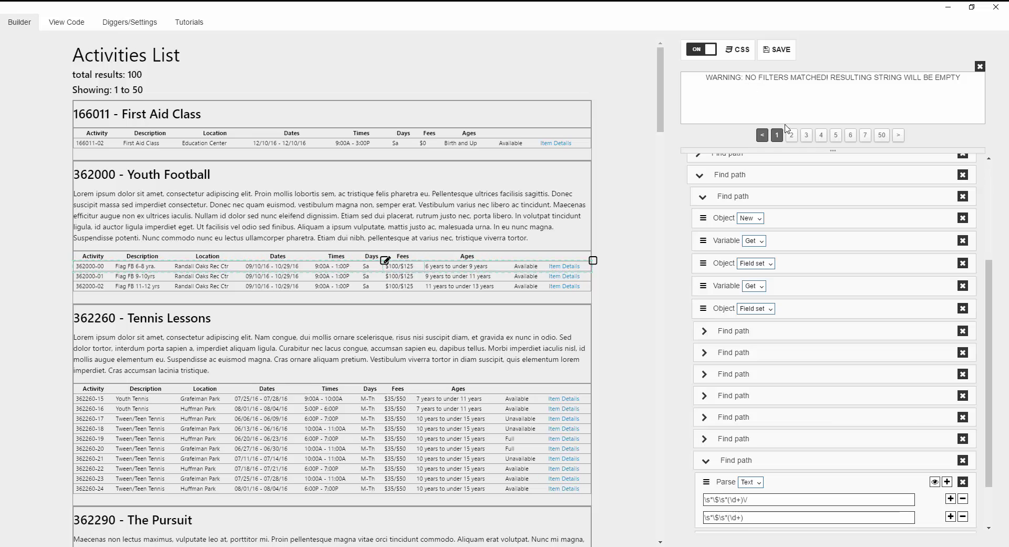
left_click(711, 82)
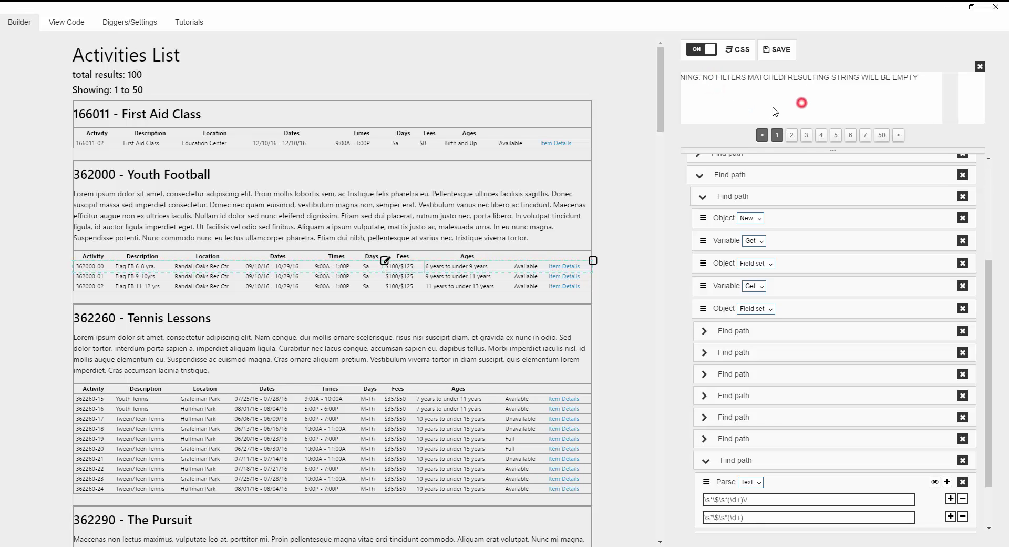
- Add a second filter, \s*\$\s*(\d+), to the new Fees Parse by copying it from the first Parse
scroll(759, 454, "down", 1)
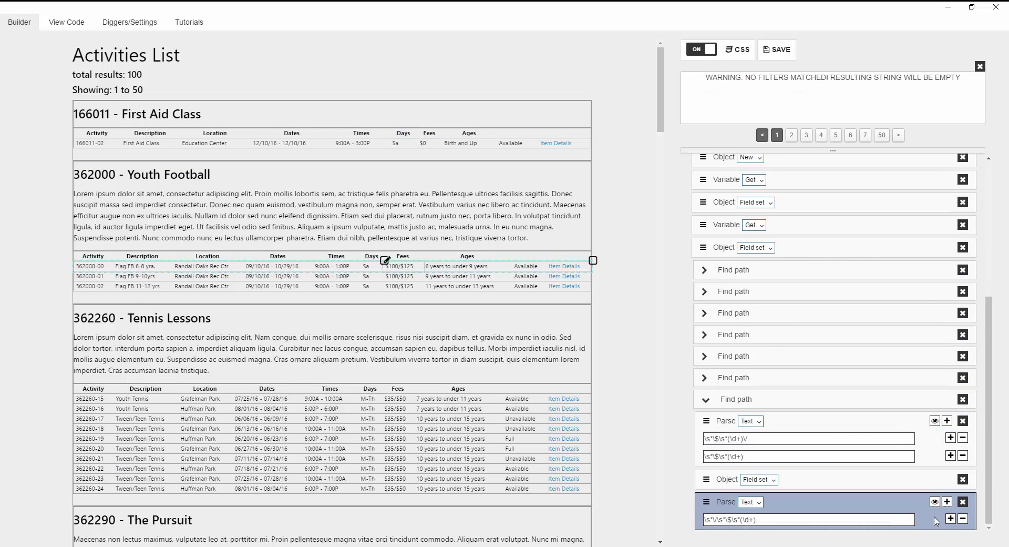
left_click(951, 520)
left_click_drag(751, 439, 705, 439)
key("ctrl+c")
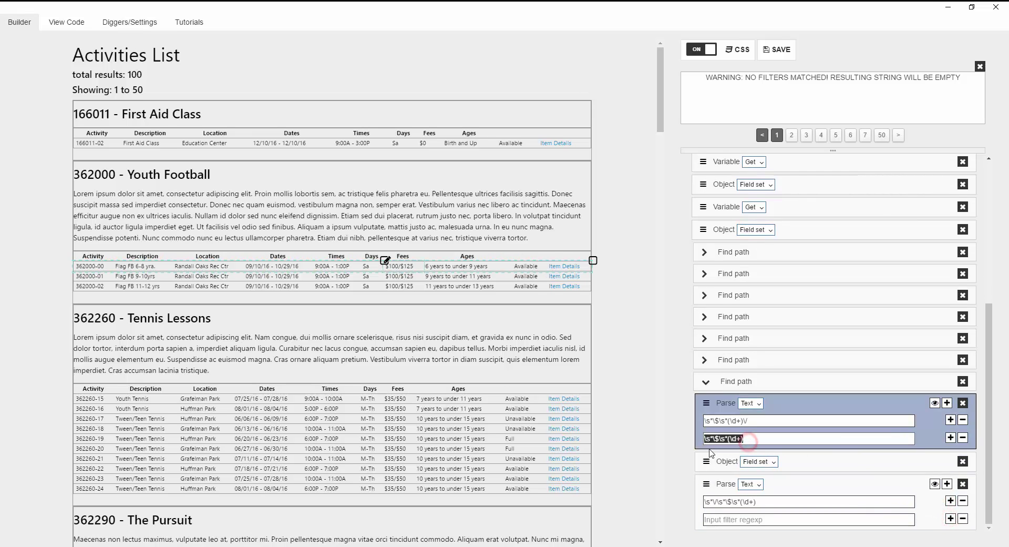
left_click(735, 520)
key("ctrl+v")
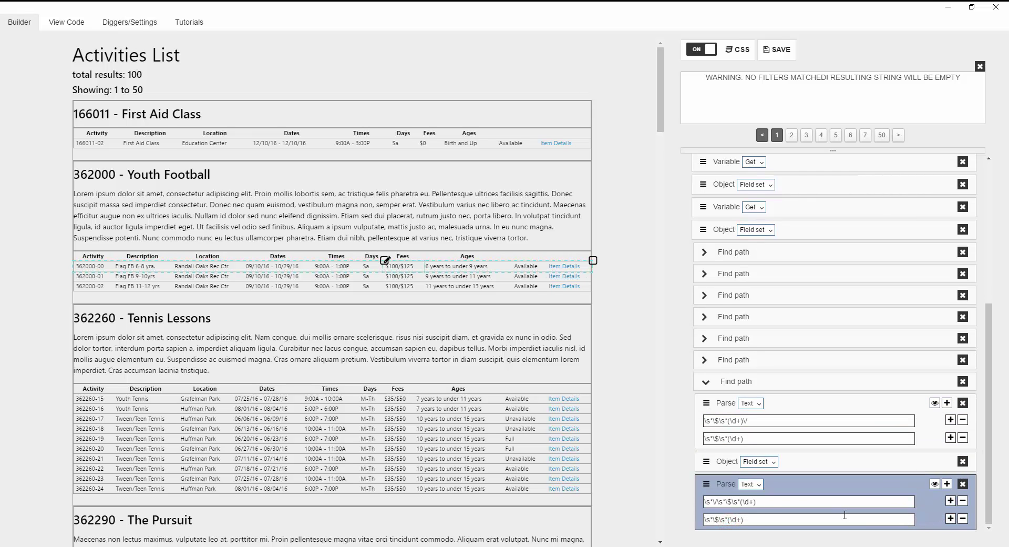
- Preview the second Fees Parse with both filters across several rows, collapse both Parse blocks and close the preview
left_click(934, 484)
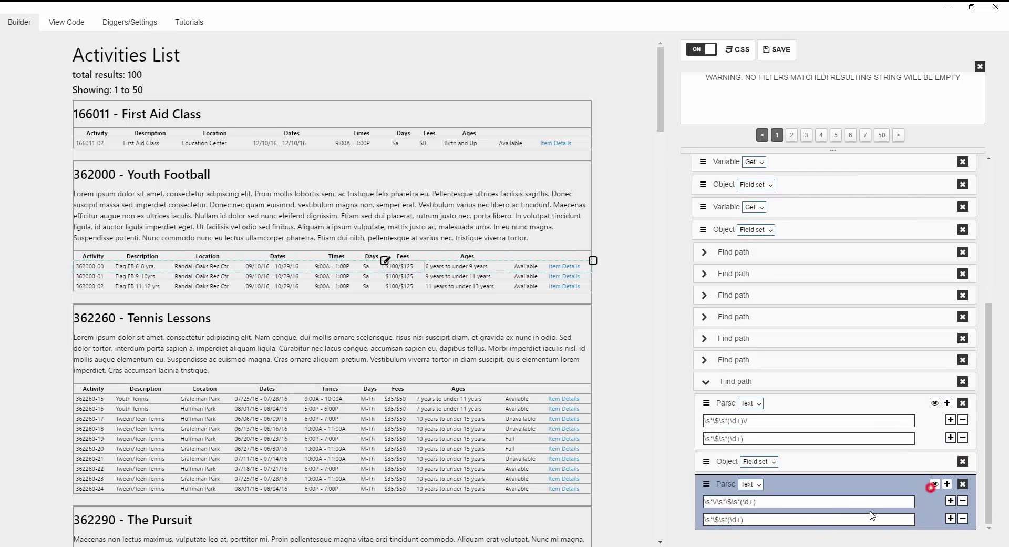
left_click(792, 138)
left_click(805, 138)
left_click(819, 138)
left_click(831, 137)
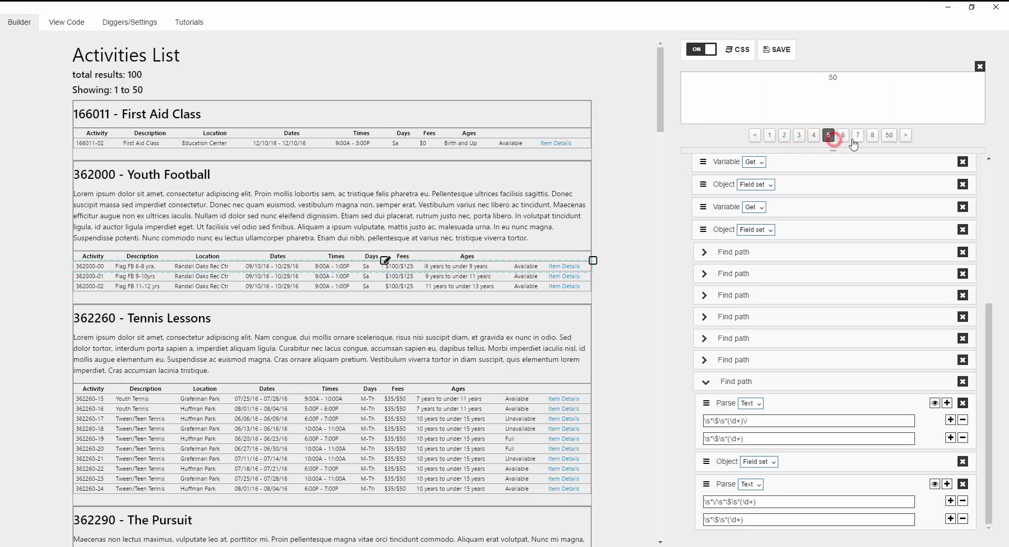
left_click(843, 135)
left_click(841, 135)
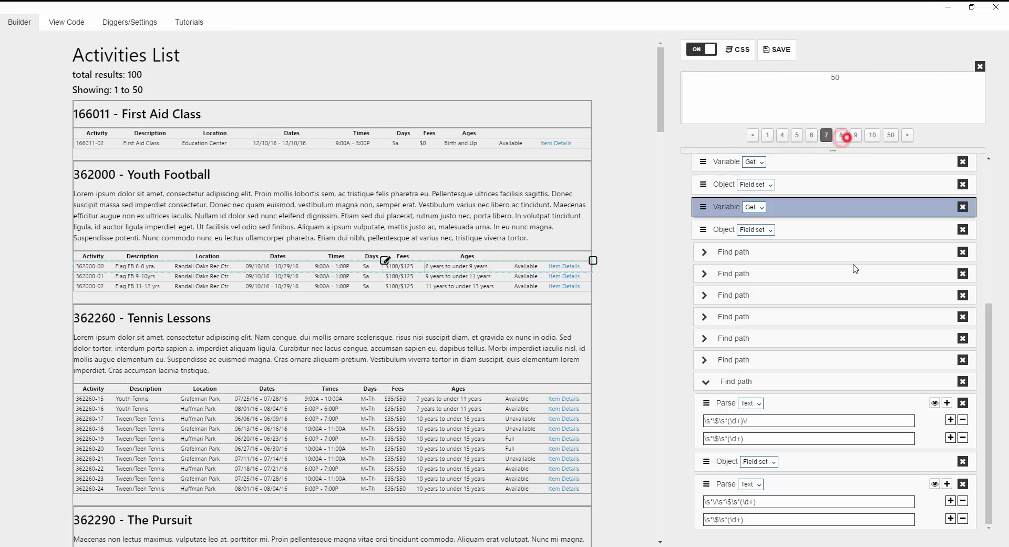
left_click(806, 406)
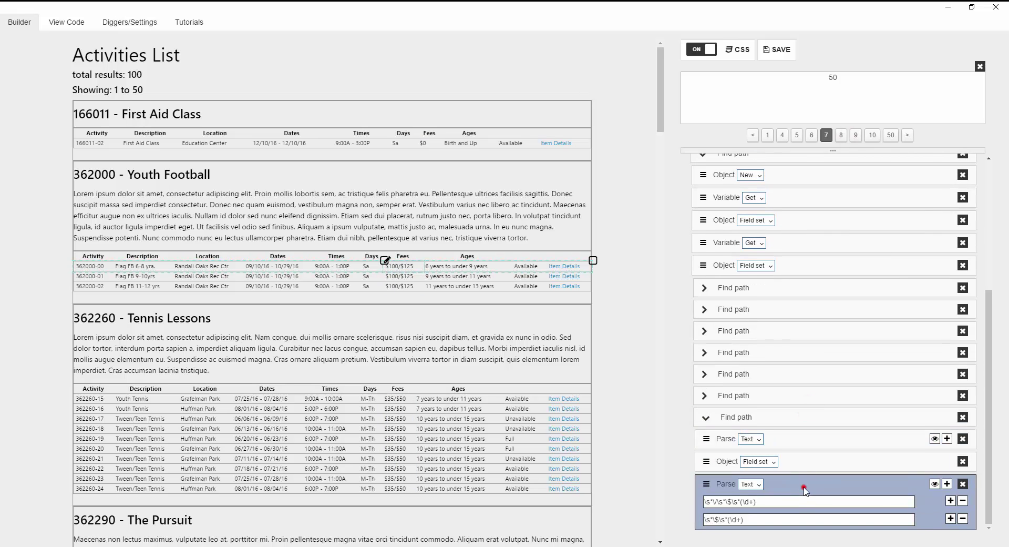
left_click(805, 482)
left_click(979, 67)
- Add a Field set Object after the second Fees Parse for non_member_fee in item, and collapse the Fees Find path
left_click_drag(793, 72, 757, 502)
left_click(755, 519)
left_click(761, 498)
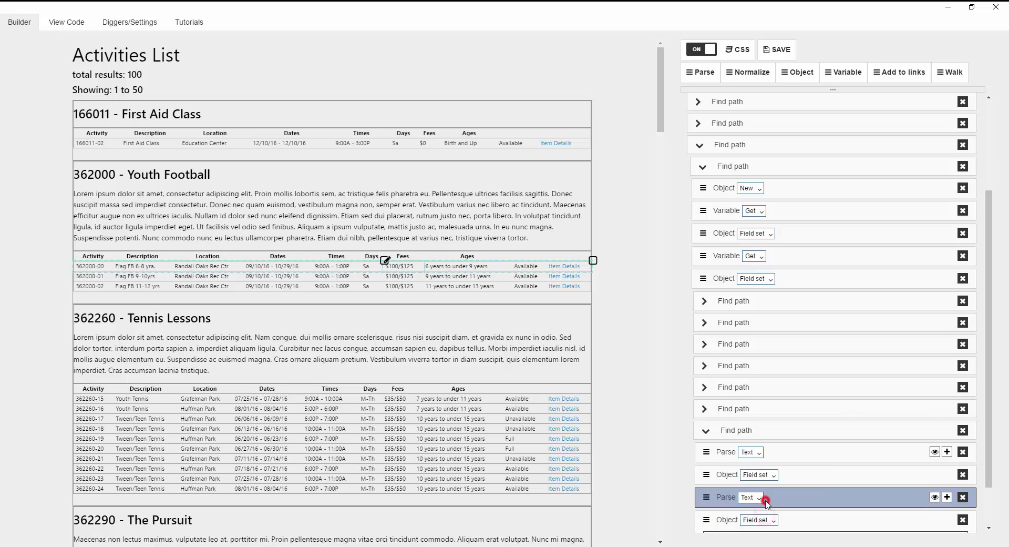
left_click(725, 484)
type("no")
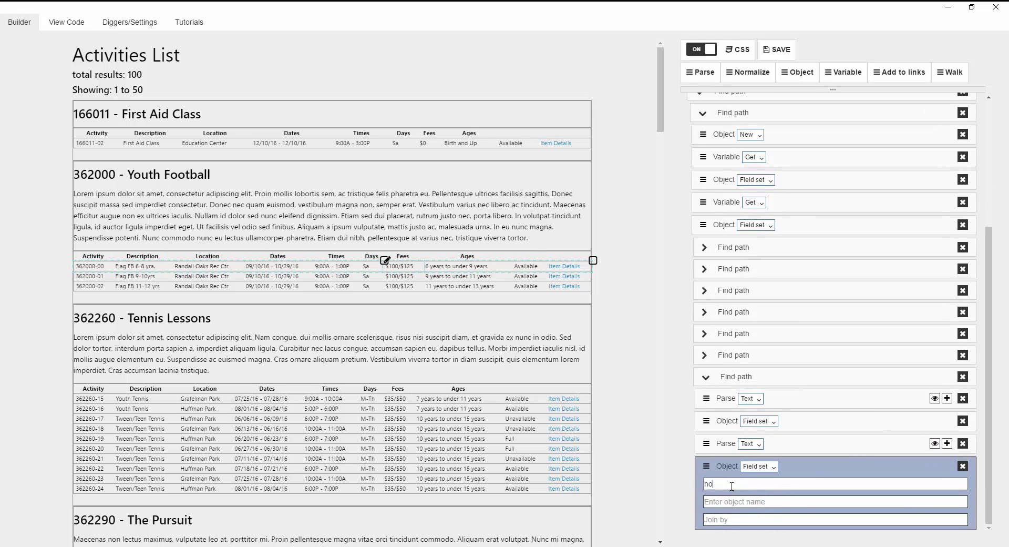
type("n_member_fee")
key("Tab")
type("item")
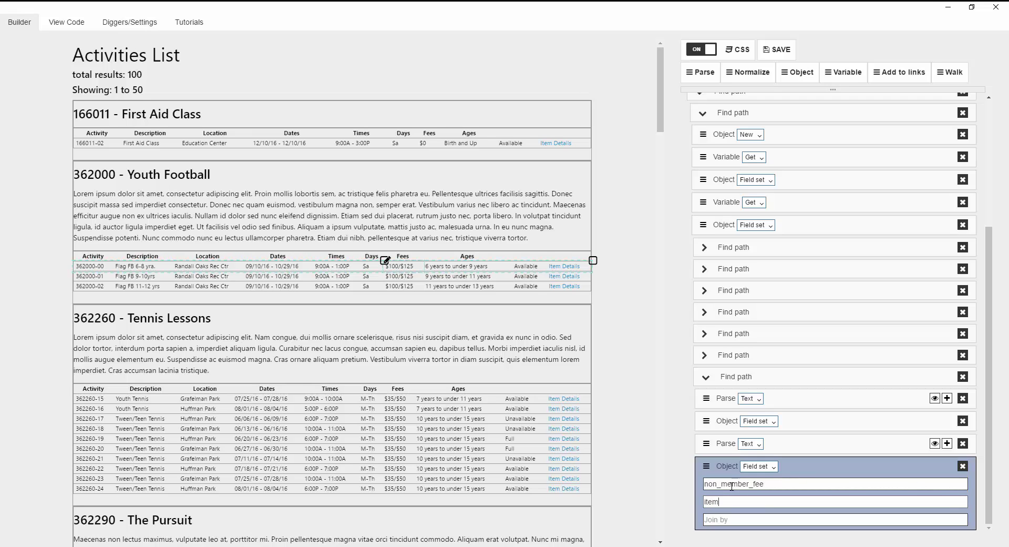
left_click(804, 473)
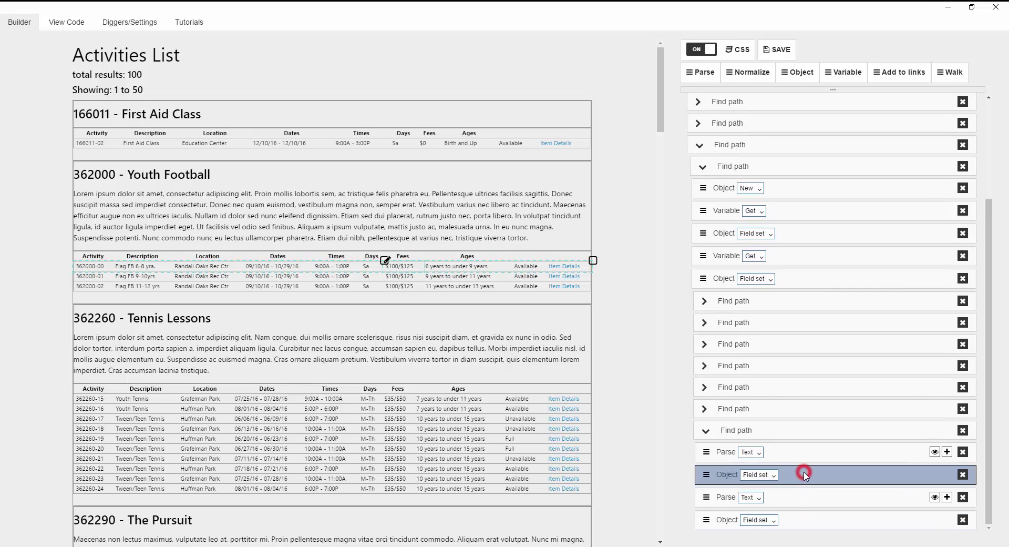
left_click(706, 434)
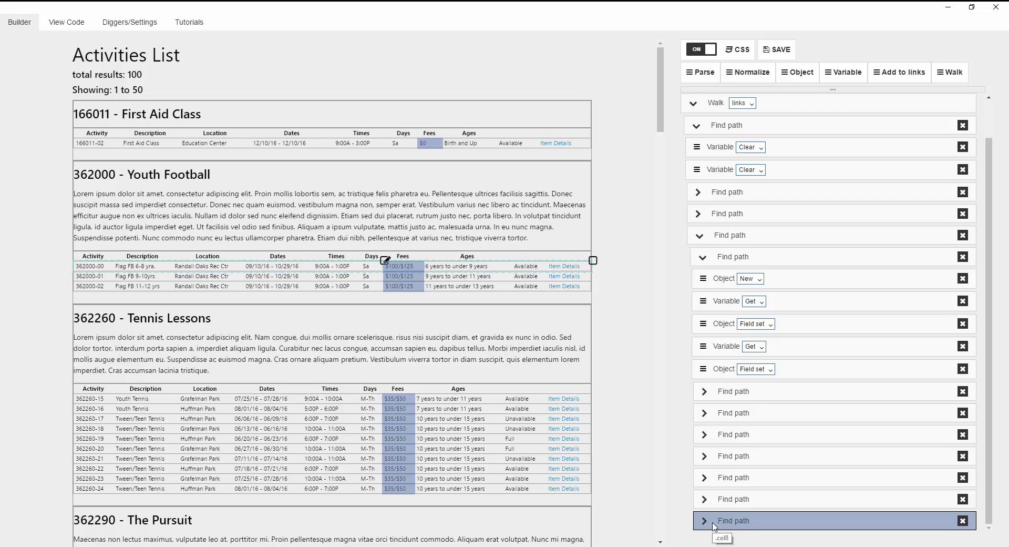
- Add a Find path with a text Parse for the Ages cell (.col9) under the table row's Find path and close the inspector
left_click(450, 265)
left_click(697, 132)
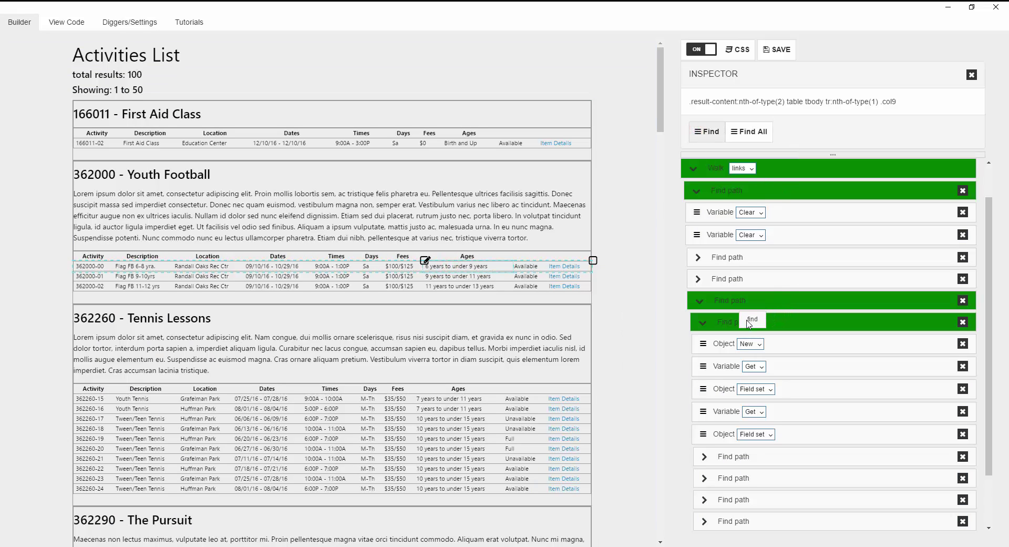
scroll(749, 324, "down", 3)
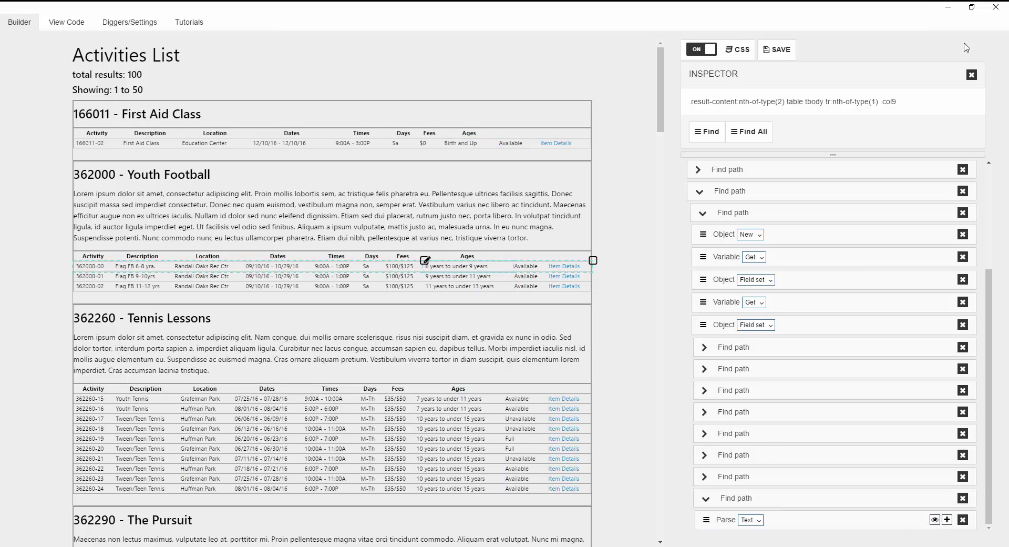
left_click(972, 76)
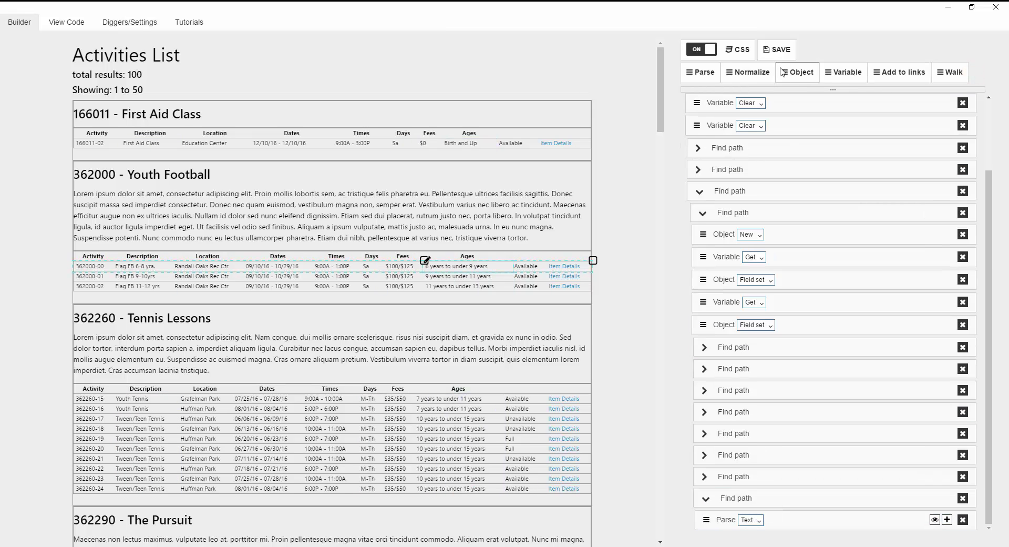
- Add a Field set Object under the Ages Find path with field ages and object item, and collapse that path
left_click_drag(787, 69, 759, 507)
left_click(755, 519)
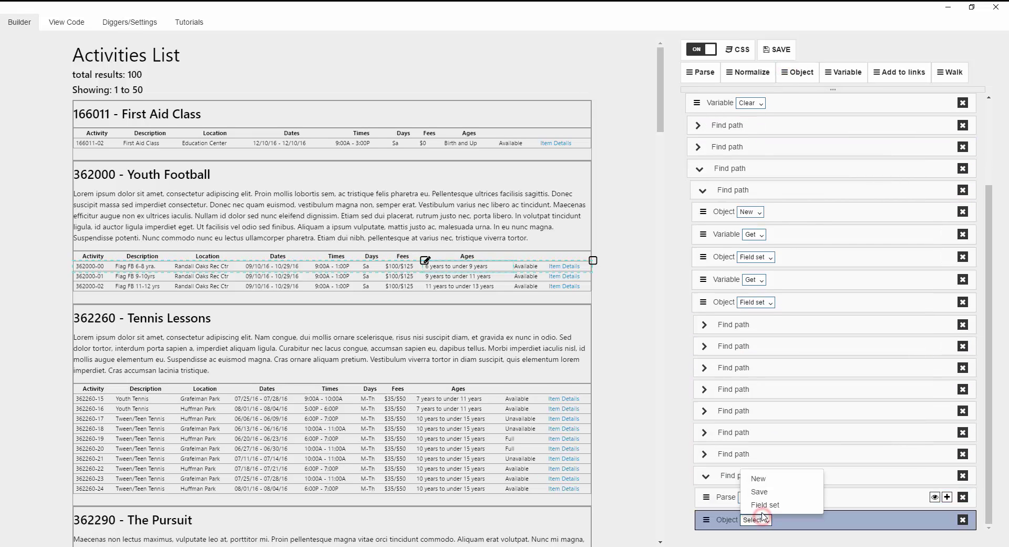
left_click(761, 505)
left_click(738, 489)
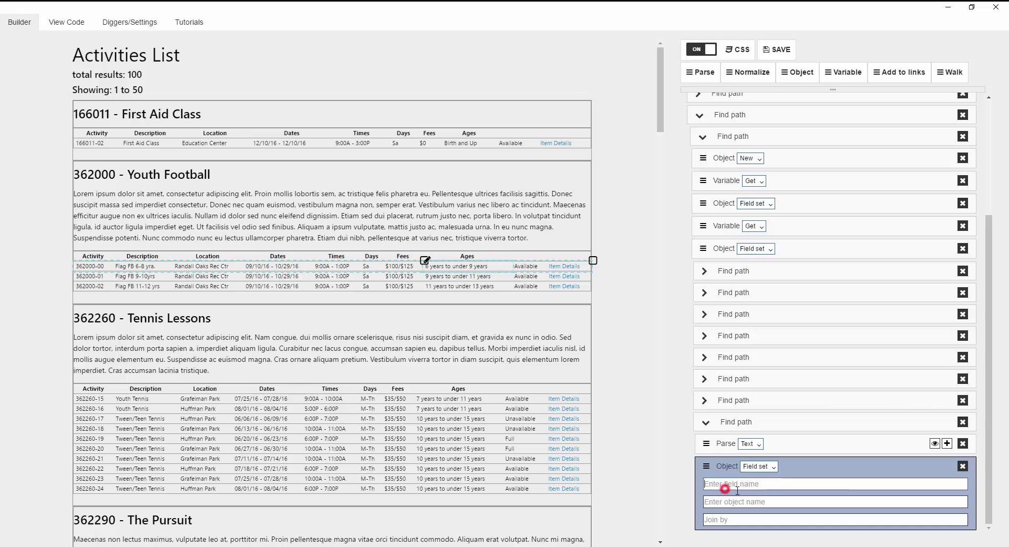
type("ages")
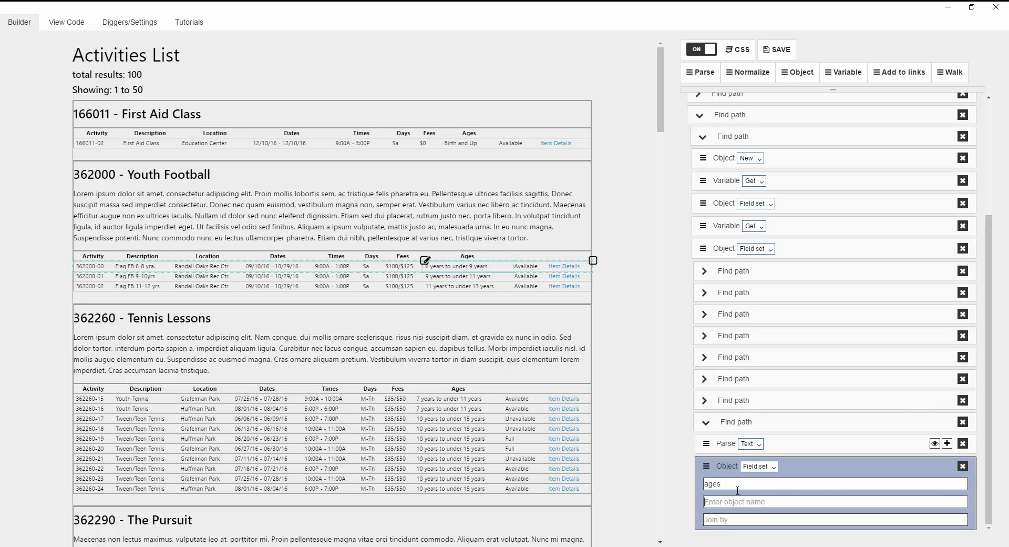
type("item")
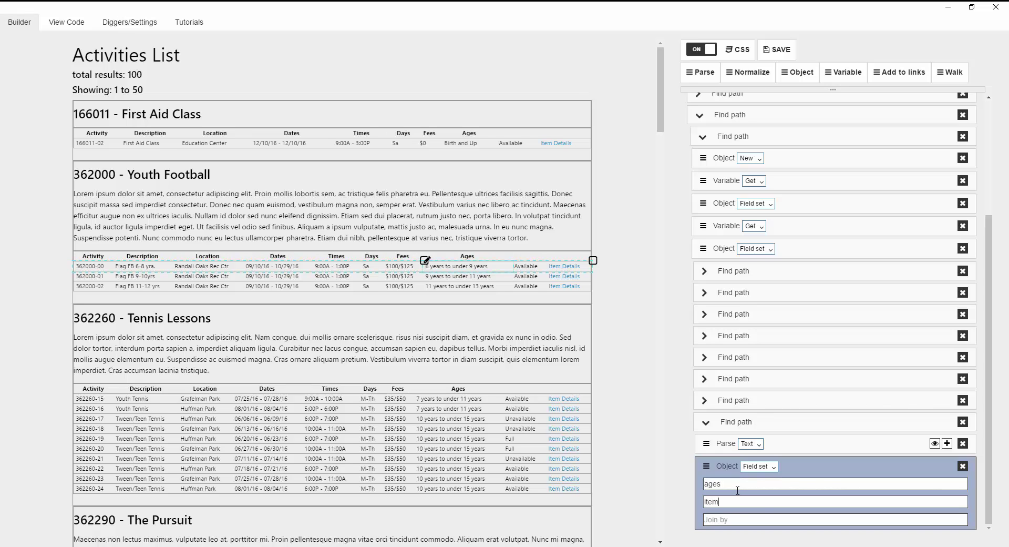
left_click(707, 428)
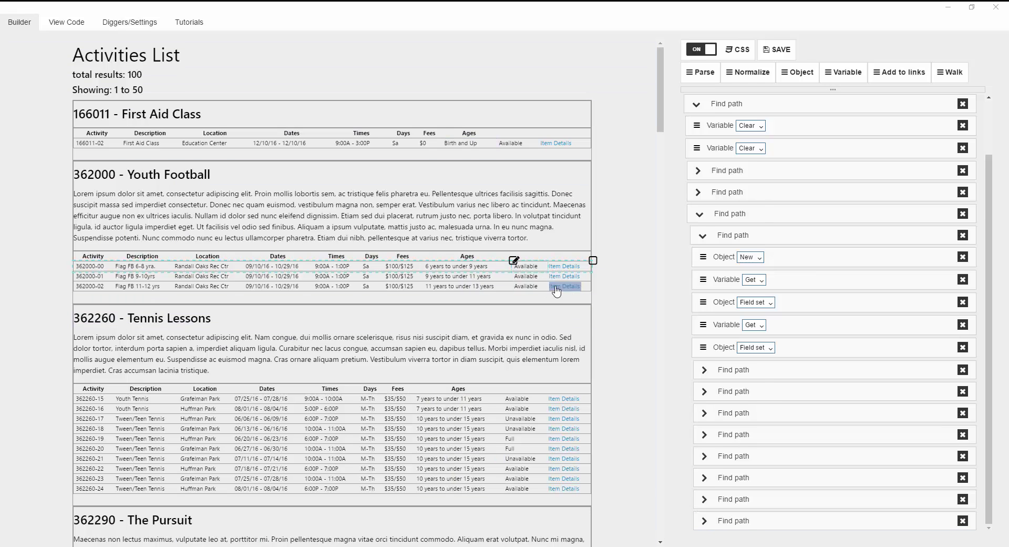
- Add a Find path with a text Parse for the availability cell (.col10) under the row's Find path and close the inspector
left_click(514, 261)
left_click(704, 132)
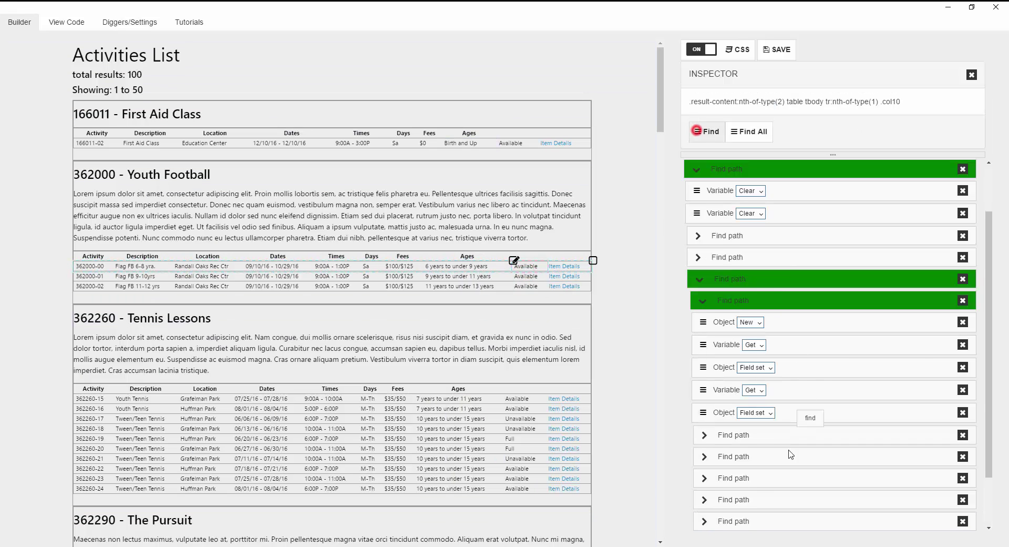
left_click(971, 79)
- Add a Field set Object under the availability Find path with field is_available and object item, and collapse that path
left_click_drag(796, 72, 763, 499)
left_click(757, 520)
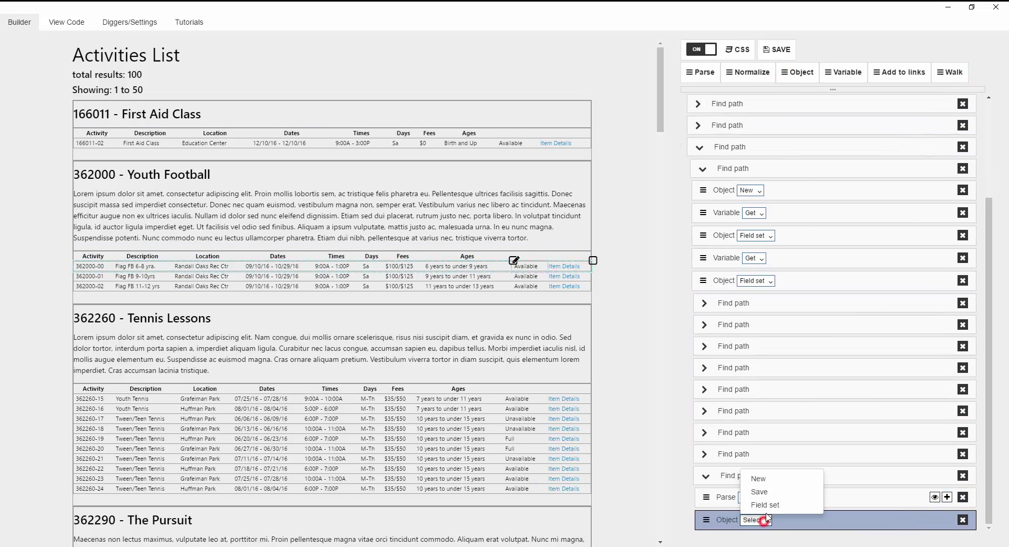
left_click(765, 505)
left_click(755, 482)
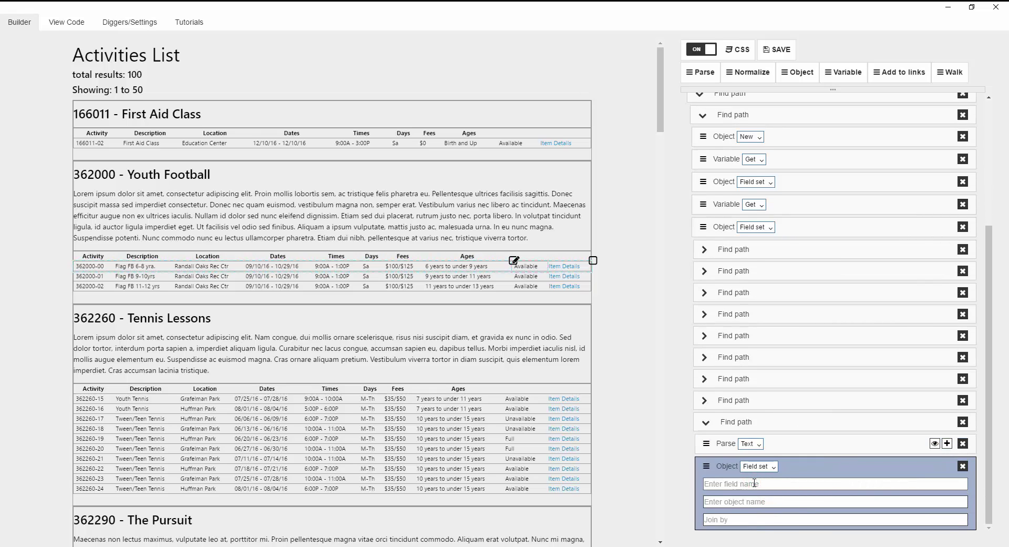
type("is_available")
key("Tab")
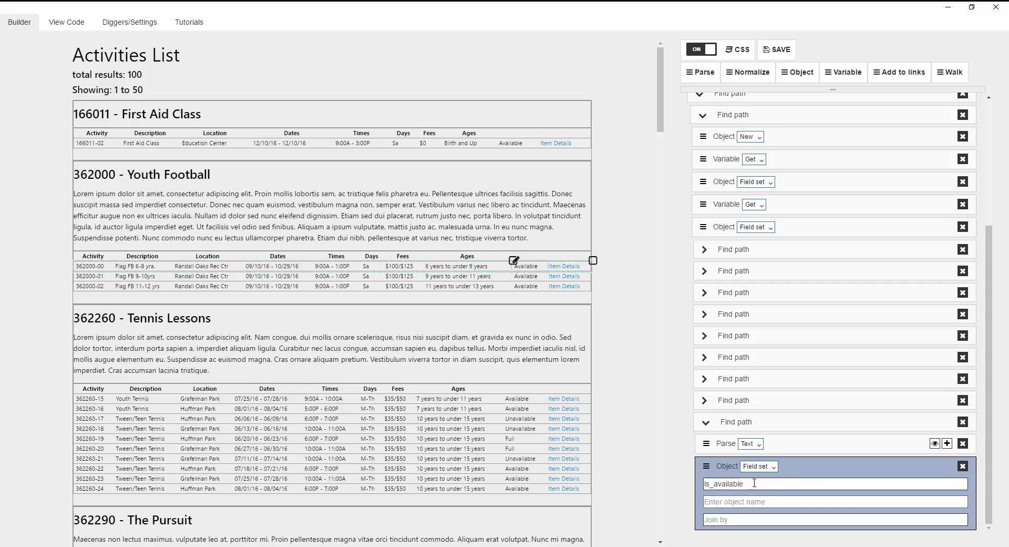
type("item")
left_click(708, 426)
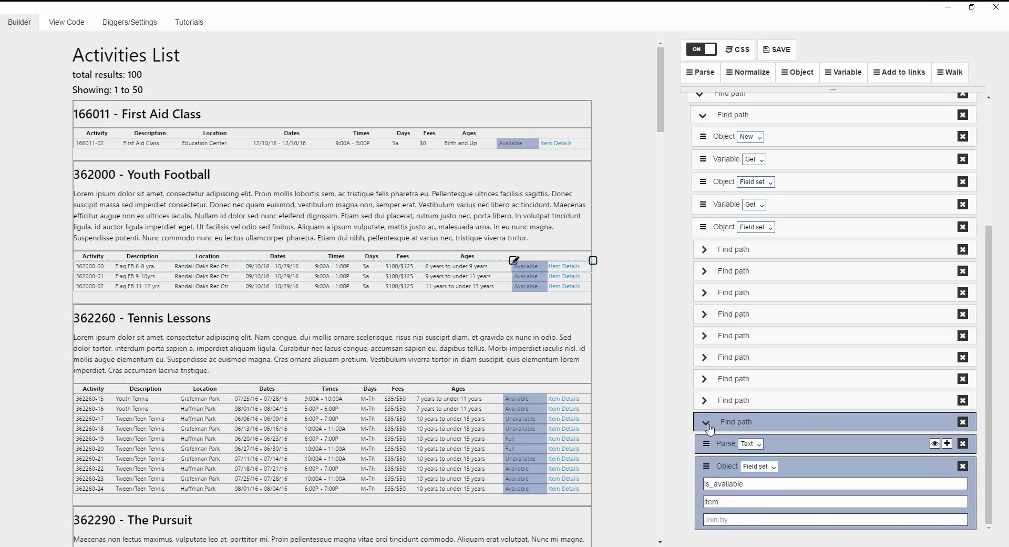
left_click(707, 424)
left_click(721, 416)
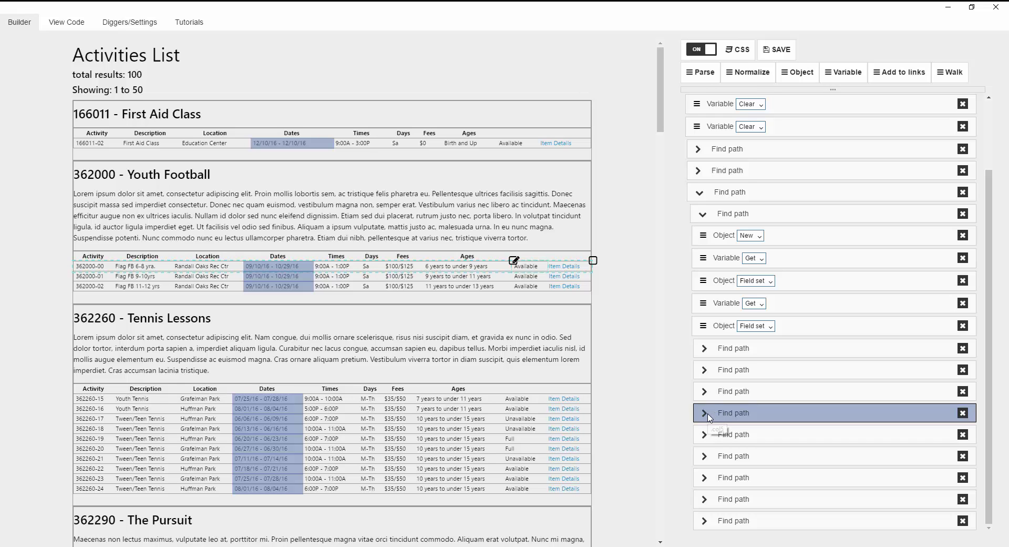
- Add a Find path for the Item Details link (.col11 .info-icon) under the table row's Find path
left_click(561, 269)
scroll(654, 315, "down", 5)
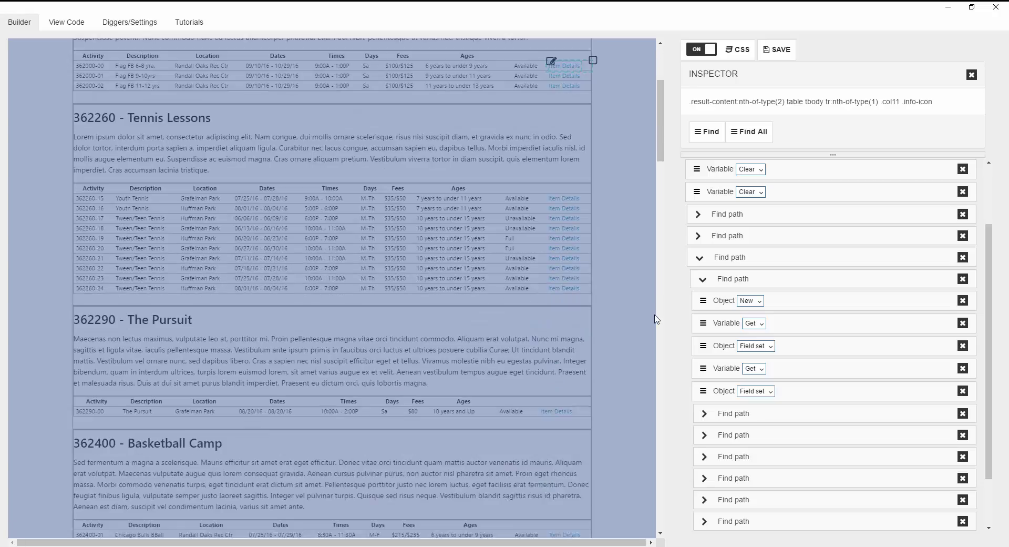
scroll(683, 316, "up", 3)
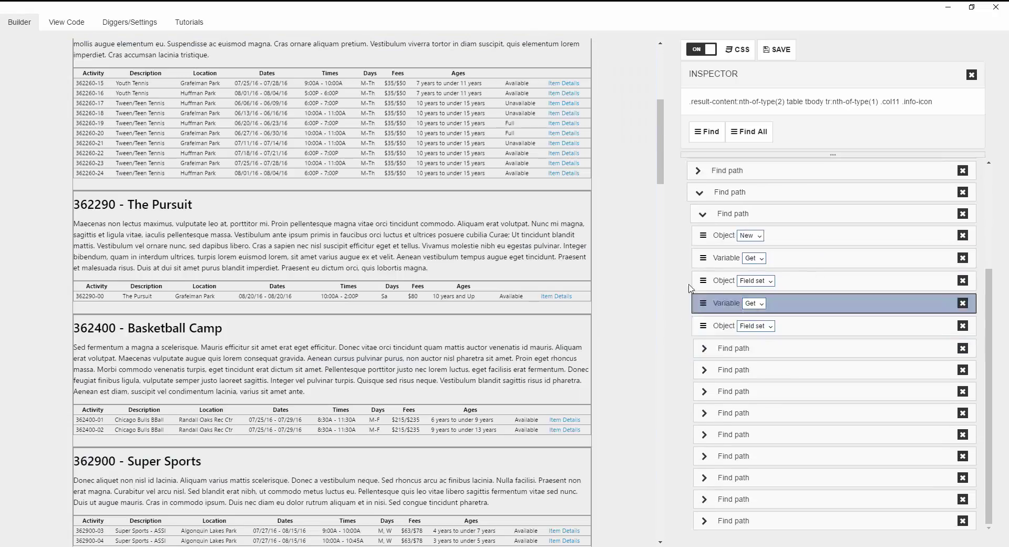
scroll(690, 285, "down", 3)
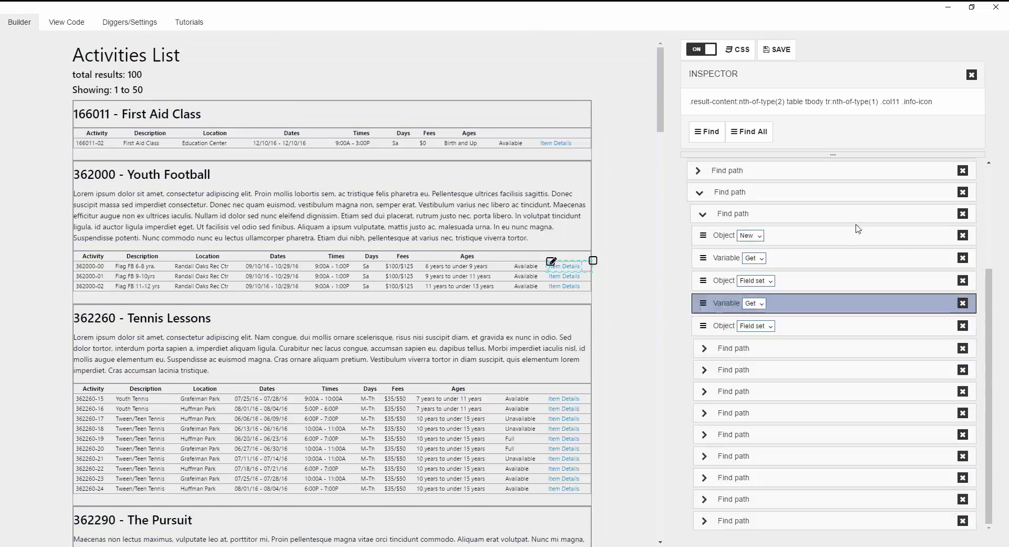
left_click(706, 136)
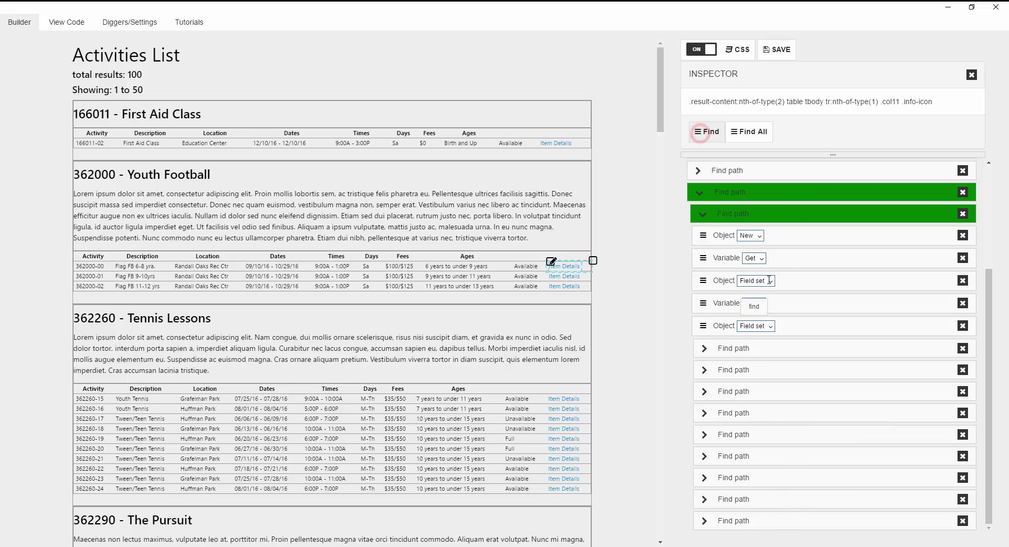
scroll(822, 423, "down", 1)
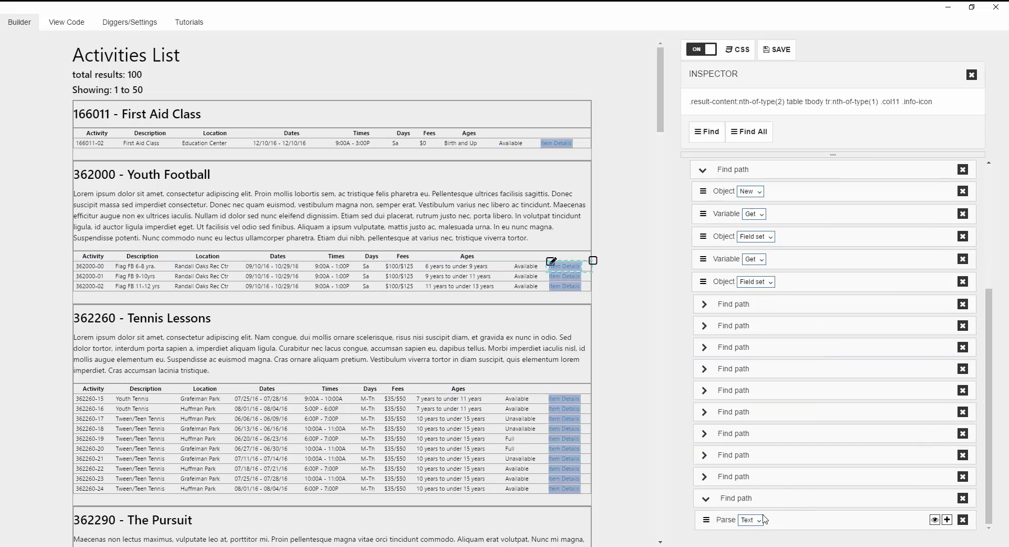
- Set the Item Details link's Parse to the href attribute and close the inspector
left_click(750, 519)
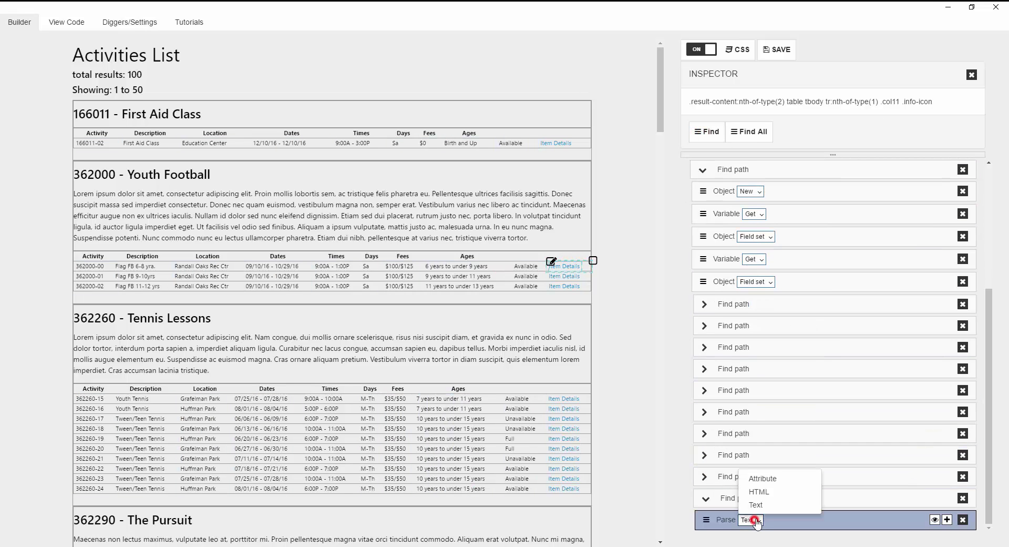
left_click(763, 478)
left_click(799, 520)
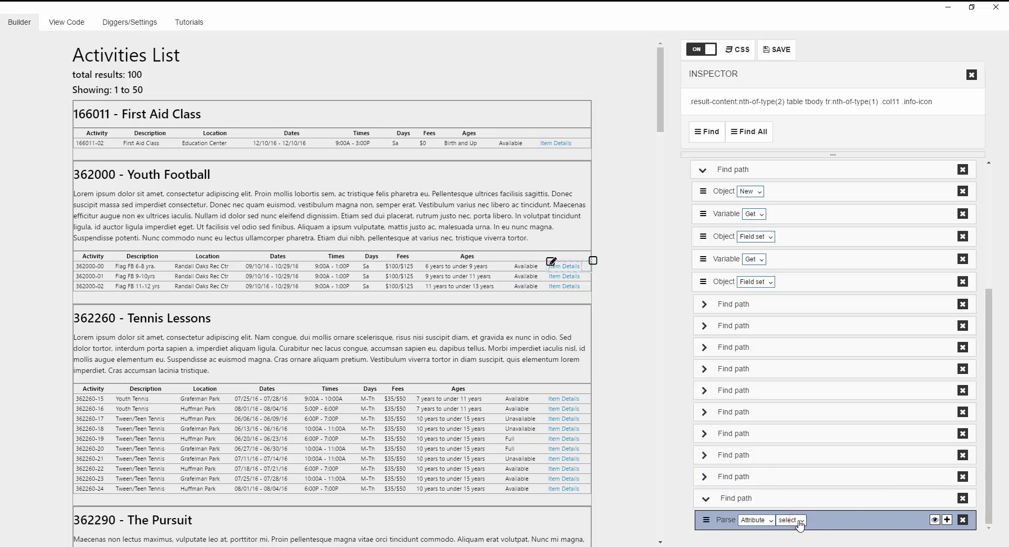
left_click(794, 504)
left_click(972, 76)
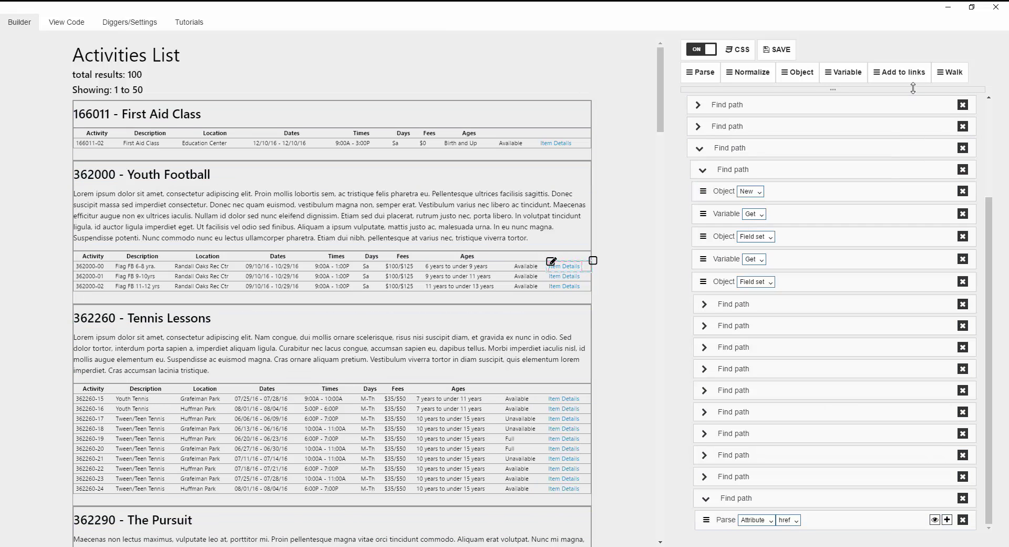
- Add a Walk set to value after the href Parse, load its details page and close the inspector
left_click_drag(939, 74, 761, 502)
left_click(756, 503)
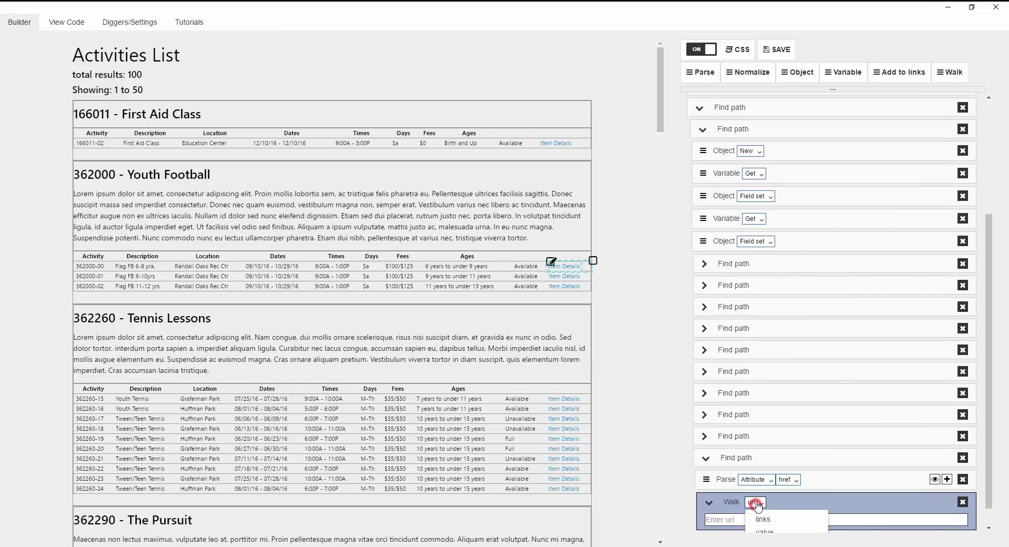
left_click(765, 511)
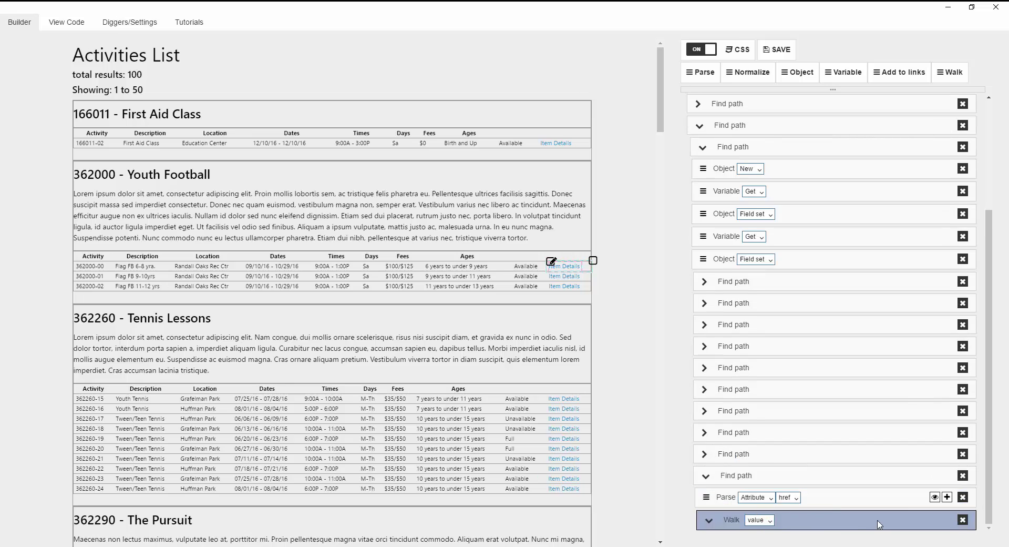
left_click(856, 525)
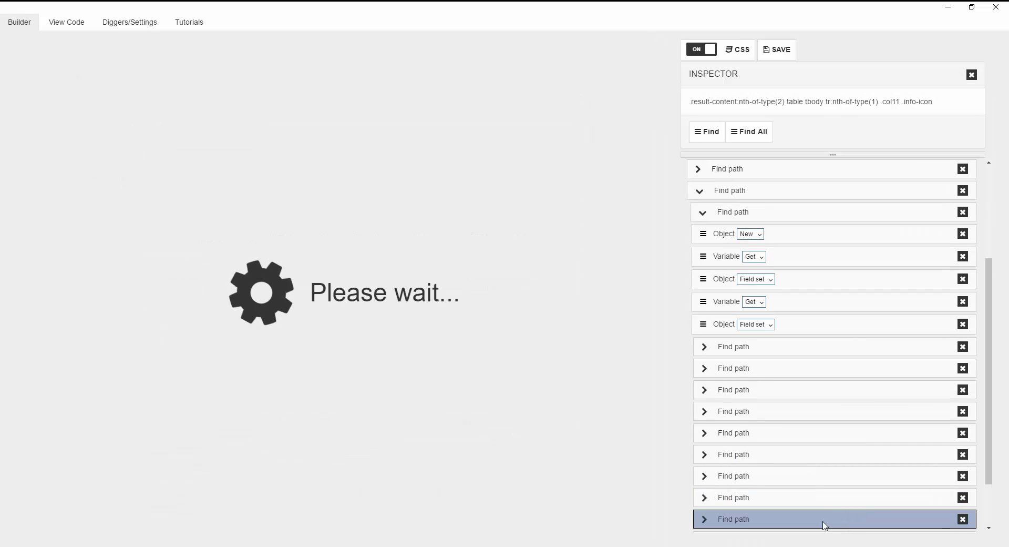
left_click(972, 75)
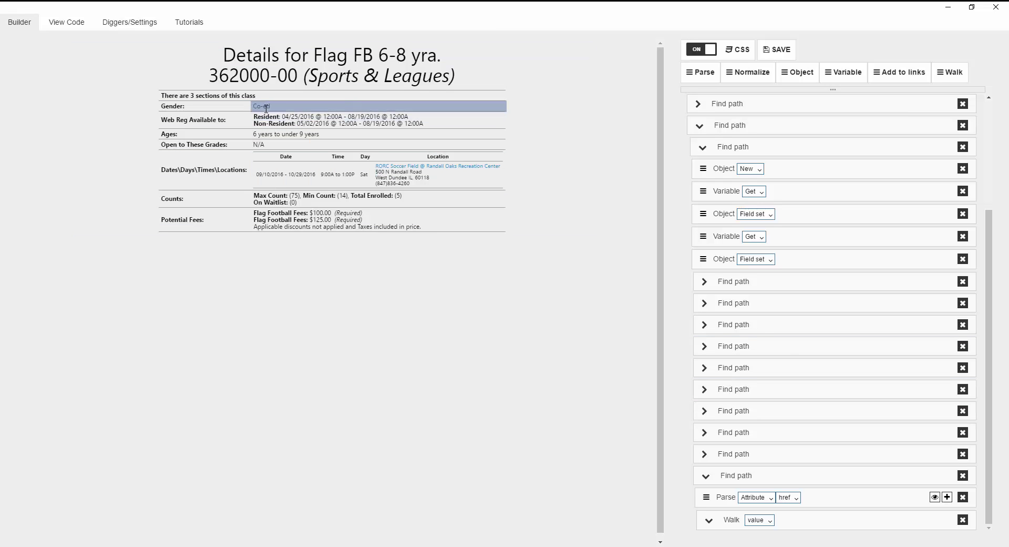
- Add a Find path with a text Parse for the Gender value cell under the value Walk and close the inspector
left_click(266, 108)
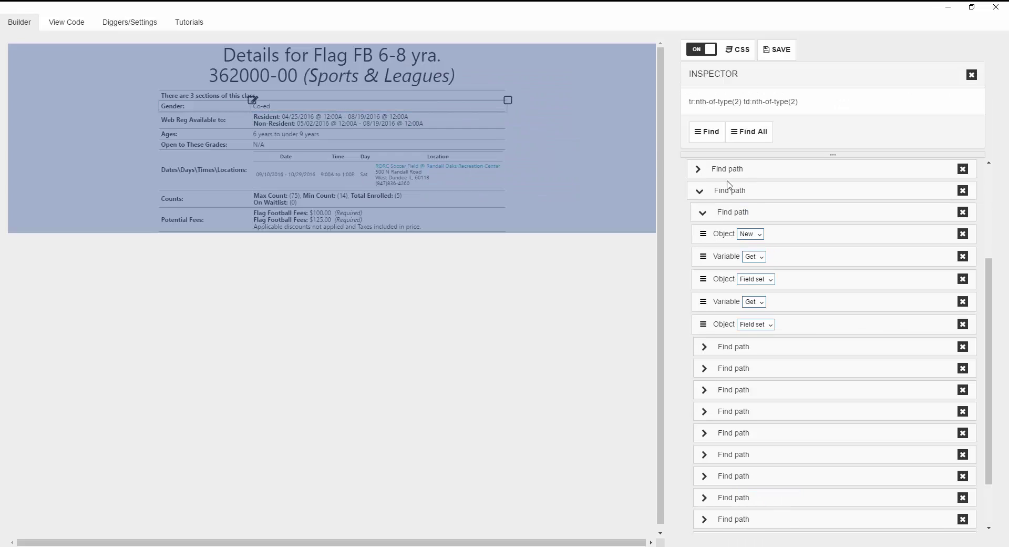
left_click(699, 127)
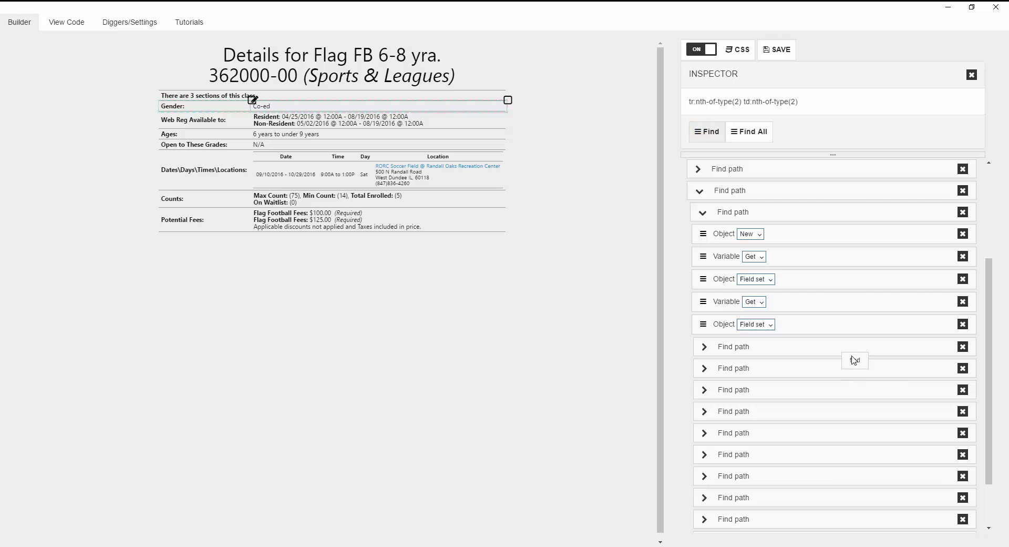
scroll(811, 284, "down", 2)
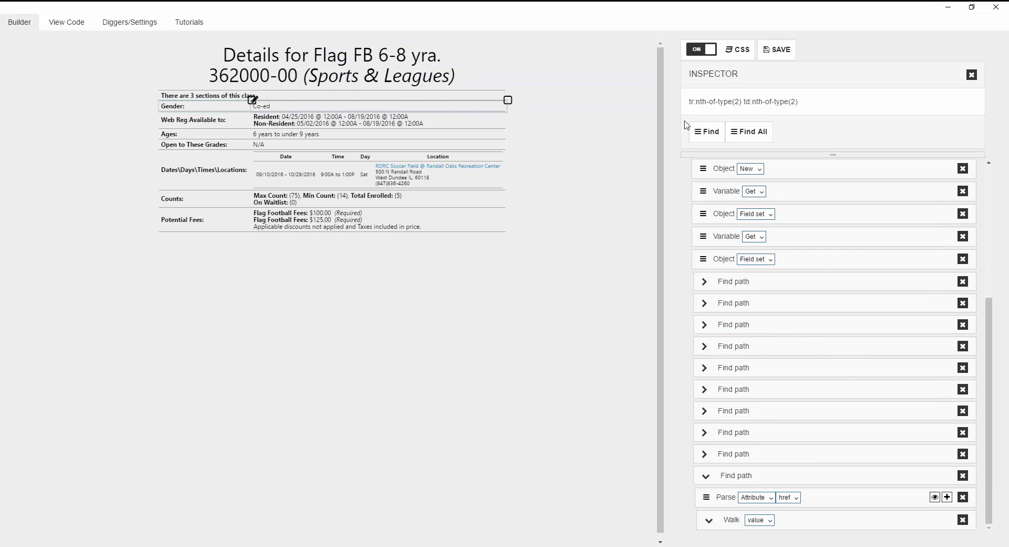
left_click(699, 132)
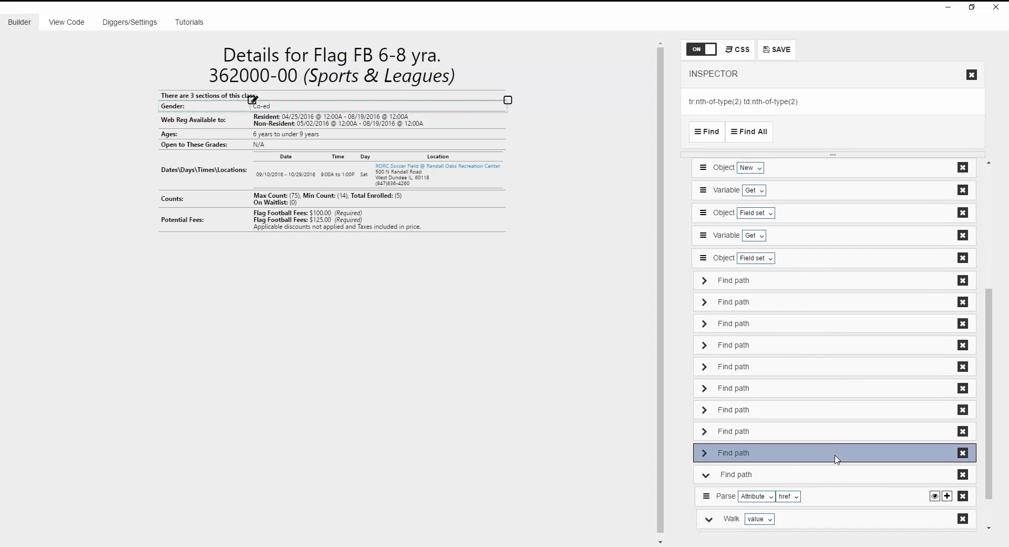
left_click(972, 74)
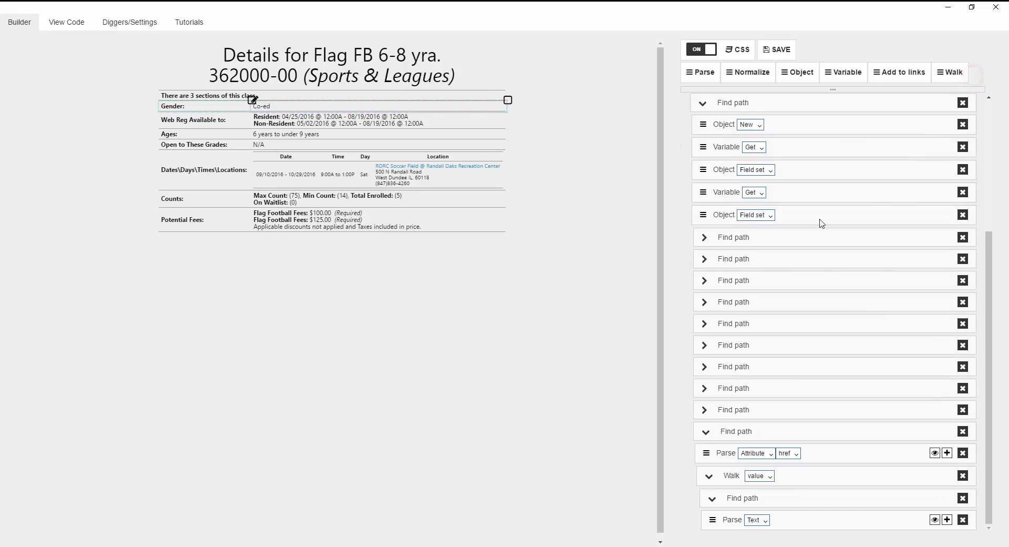
- Add a Field set Object under the Gender Find path with field gender and object item, and collapse the Gender and Item Details paths
left_click_drag(784, 74, 770, 502)
left_click(769, 519)
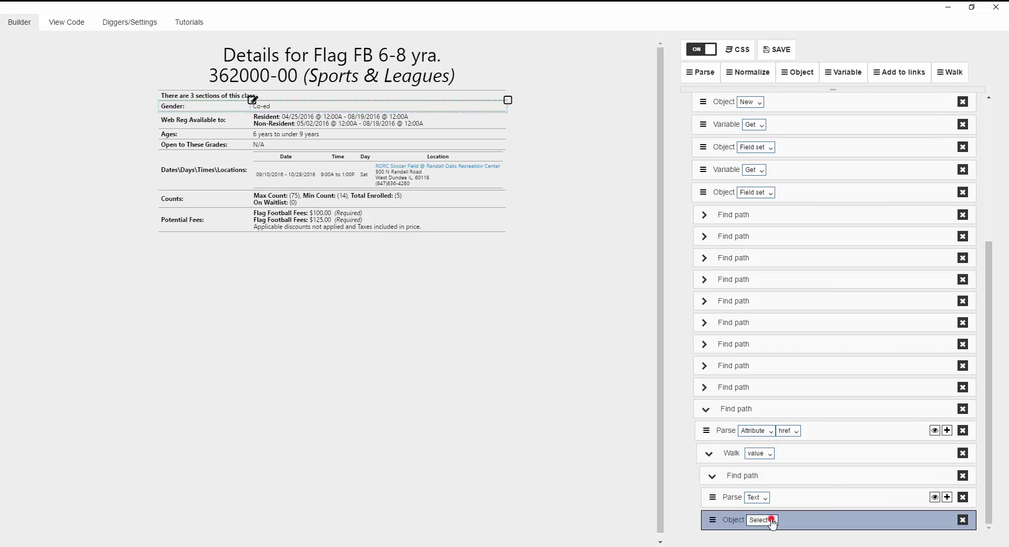
left_click(772, 505)
left_click(761, 484)
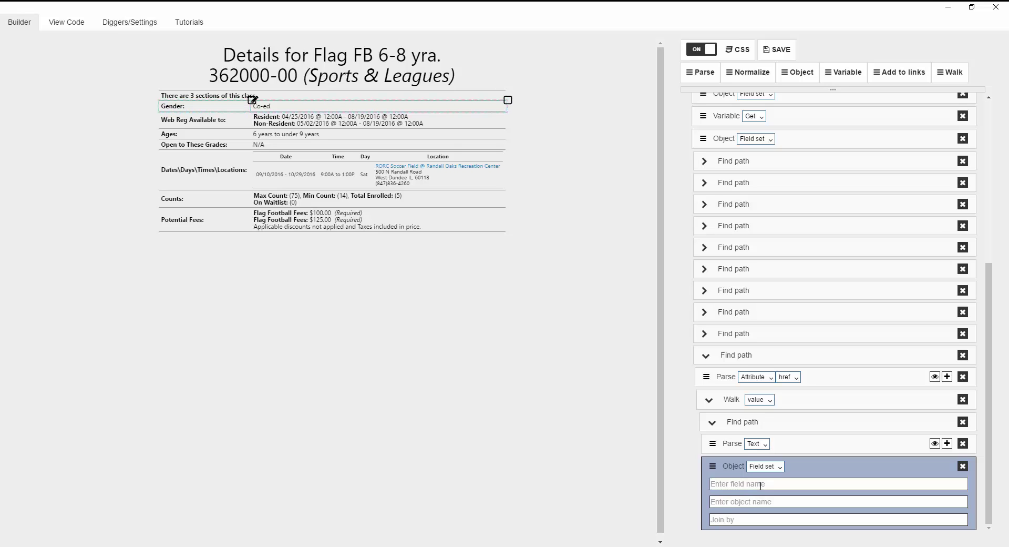
type("gender")
key("Tab")
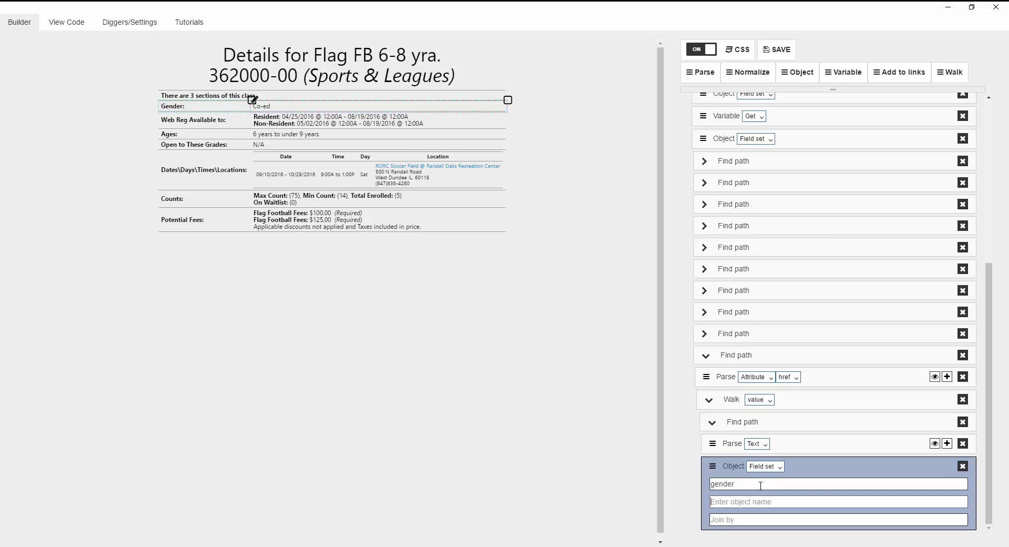
type("item")
left_click(715, 425)
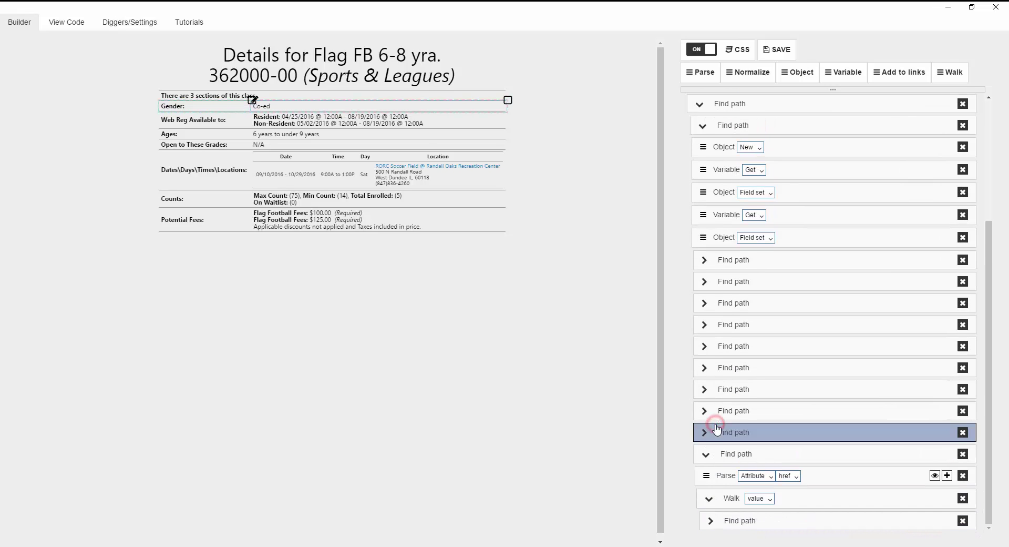
left_click(706, 500)
left_click(706, 480)
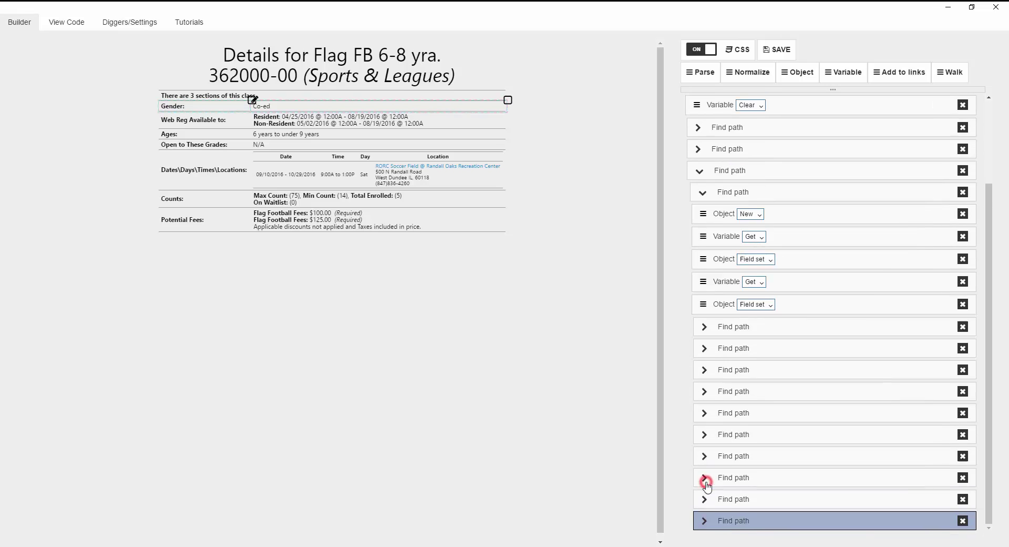
- Load the activities list page again from the top-level links Walk and close the inspector
scroll(757, 326, "up", 2)
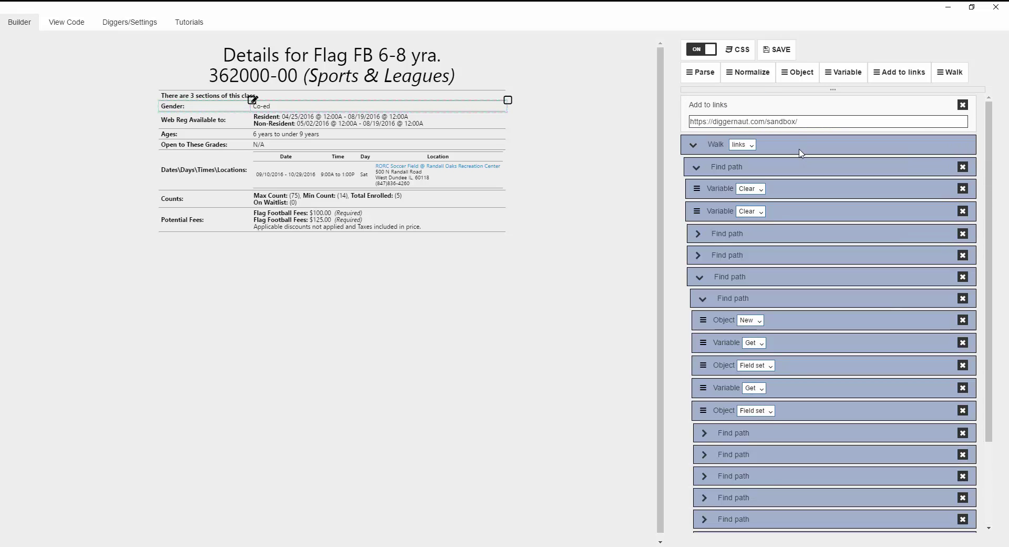
left_click(824, 149)
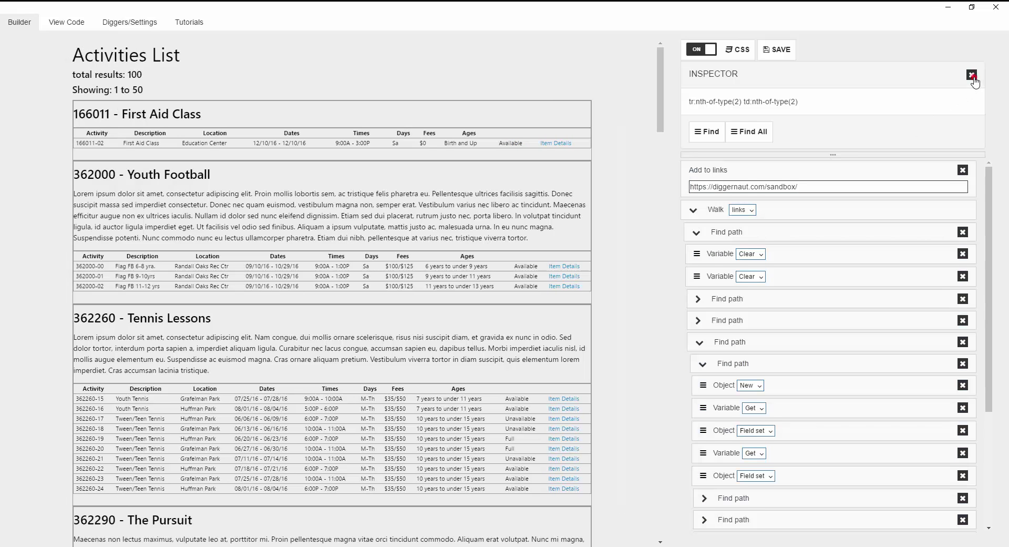
left_click(973, 76)
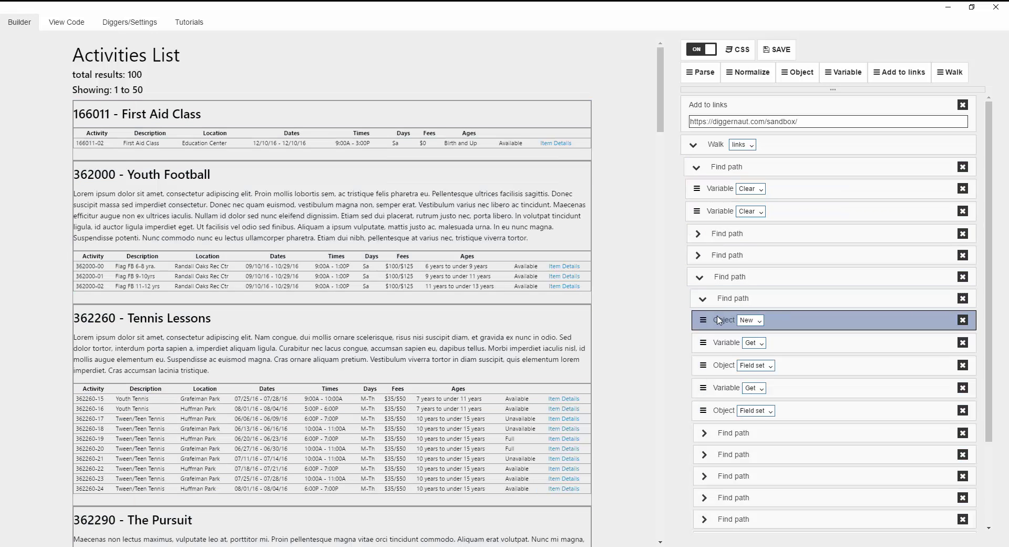
- Add a Save Object at the end of the table row's Find path with object name item
left_click_drag(796, 72, 738, 297)
scroll(736, 300, "down", 3)
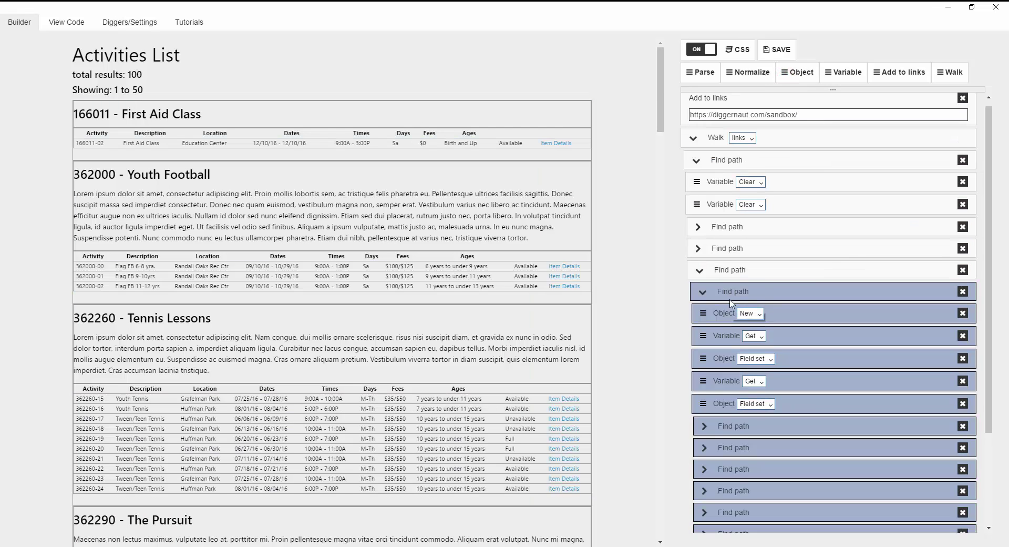
left_click(752, 519)
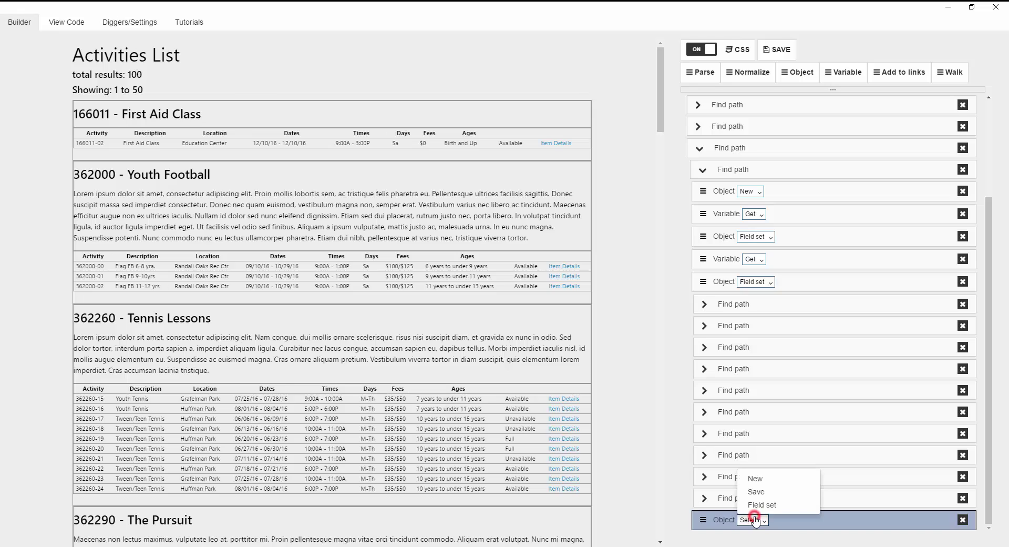
left_click(756, 491)
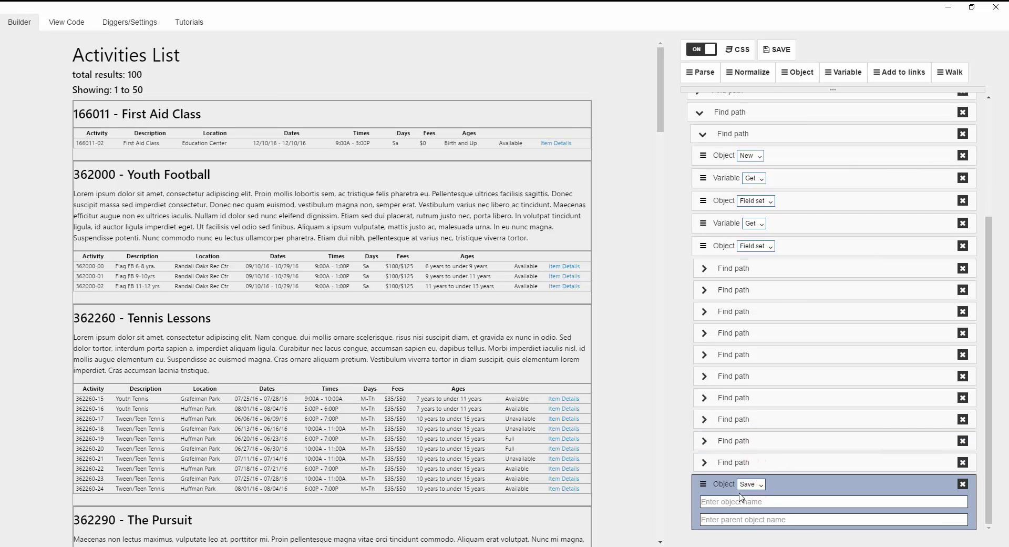
left_click(734, 501)
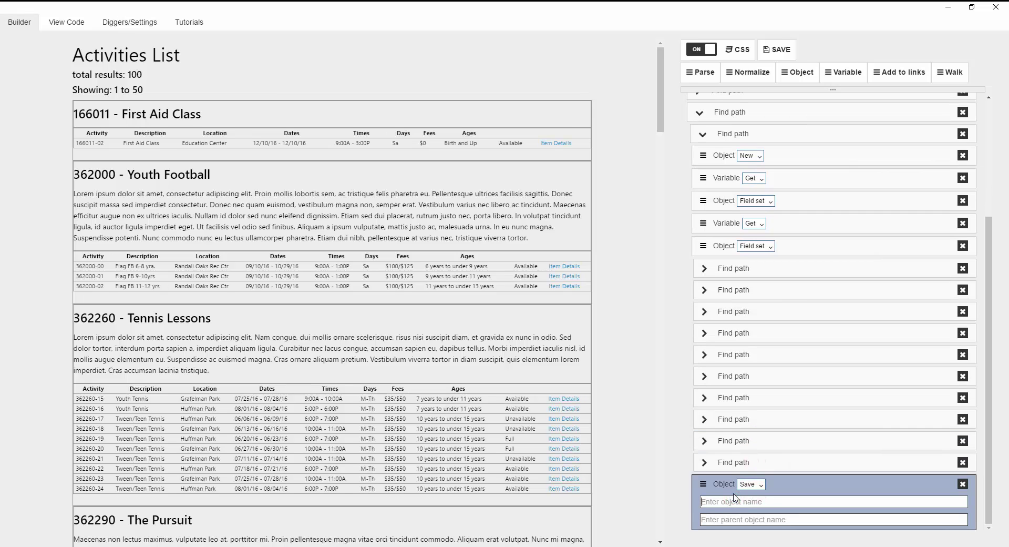
type("item")
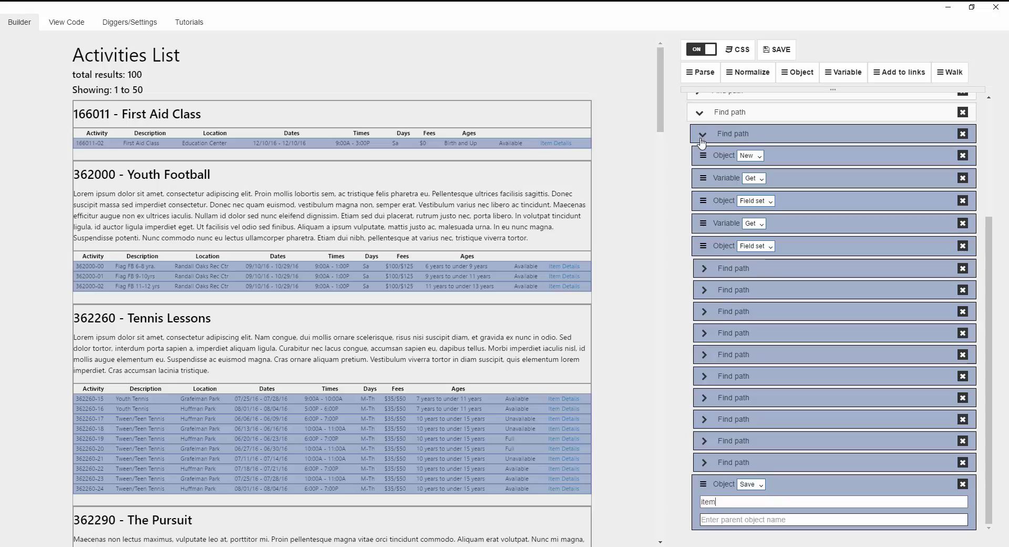
- Collapse the table and row Find paths and add a Find path for the Next Page link at the end of the links Walk
left_click(702, 136)
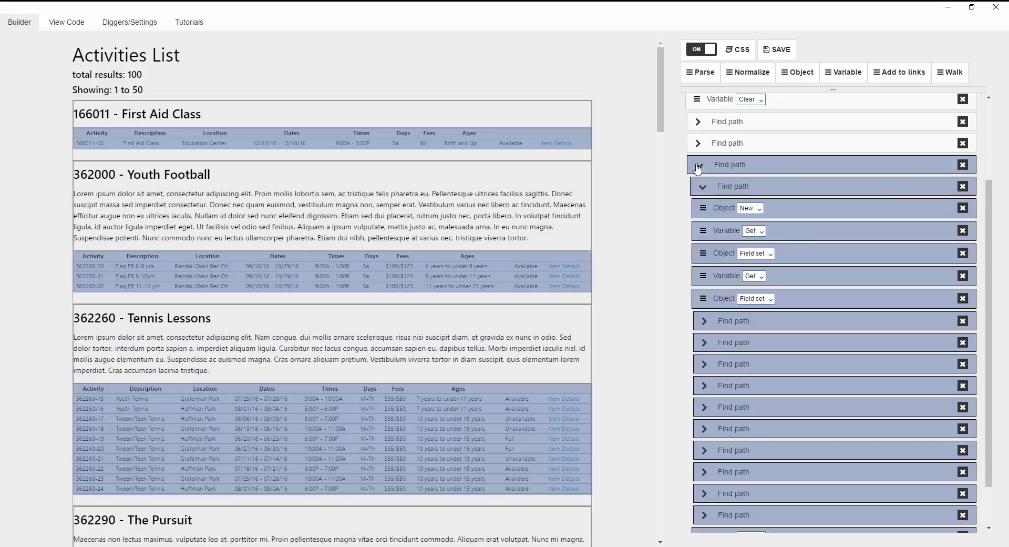
left_click(698, 164)
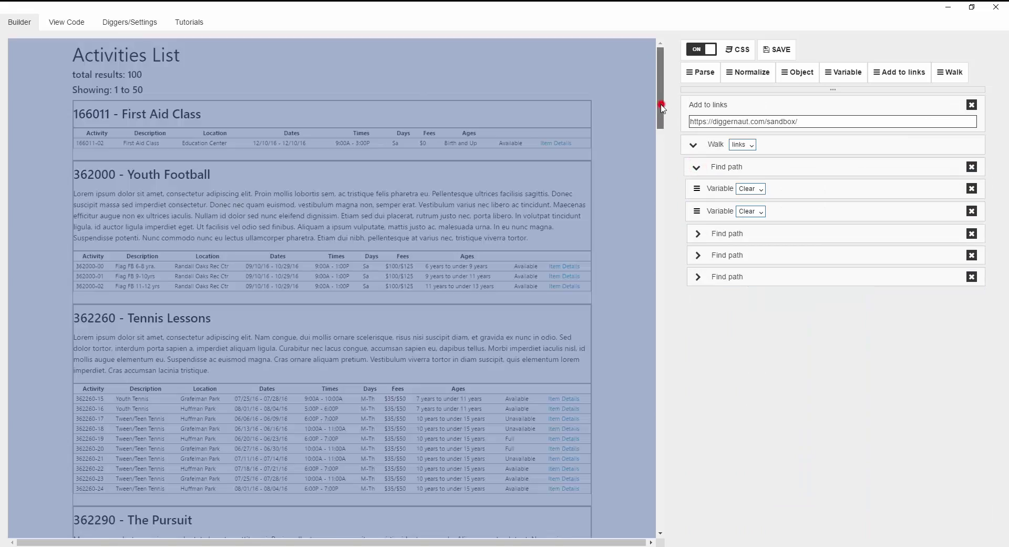
left_click_drag(661, 104, 617, 511)
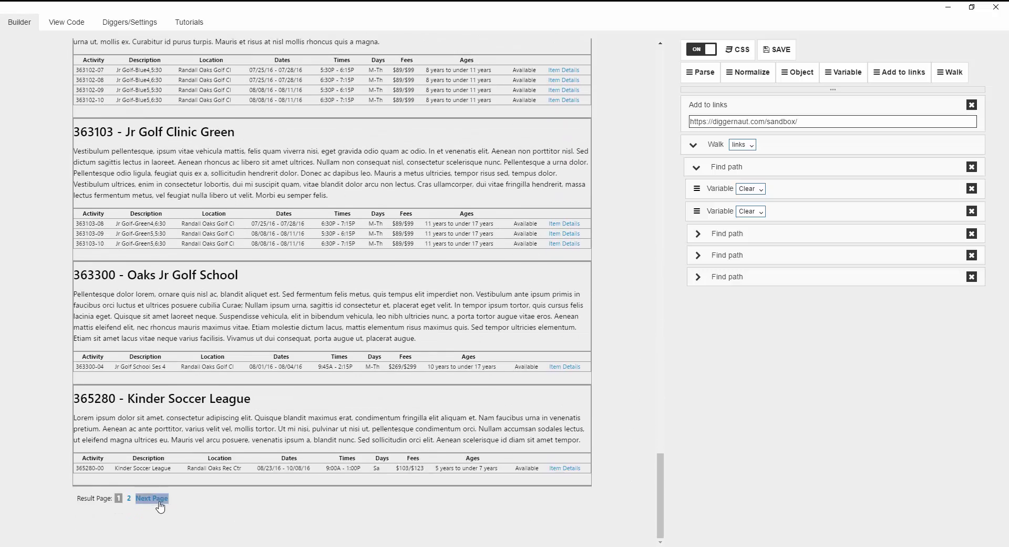
left_click(156, 501)
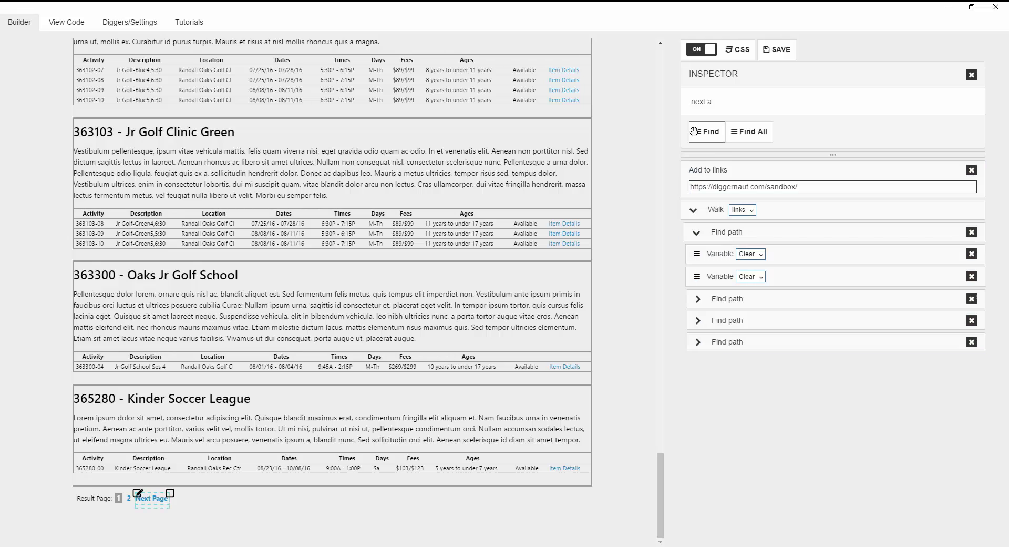
left_click_drag(694, 131, 778, 210)
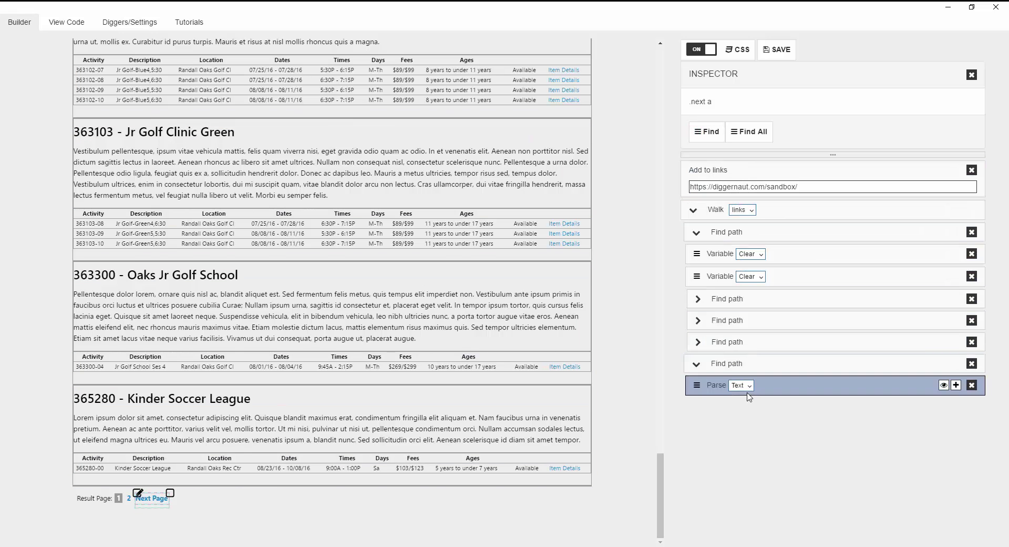
- Set the Next Page path's Parse to the href attribute and close the inspector
left_click(749, 391)
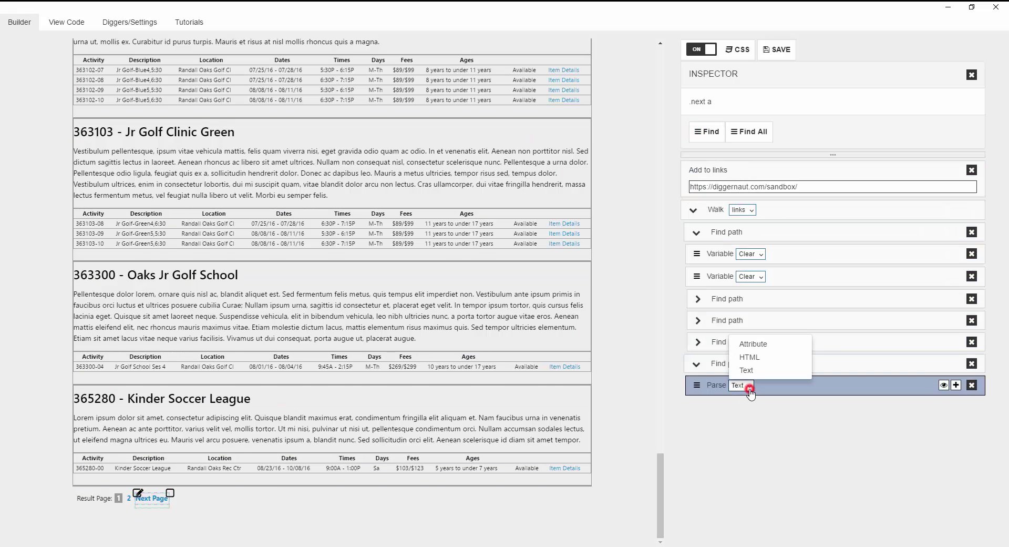
left_click(756, 347)
left_click(784, 385)
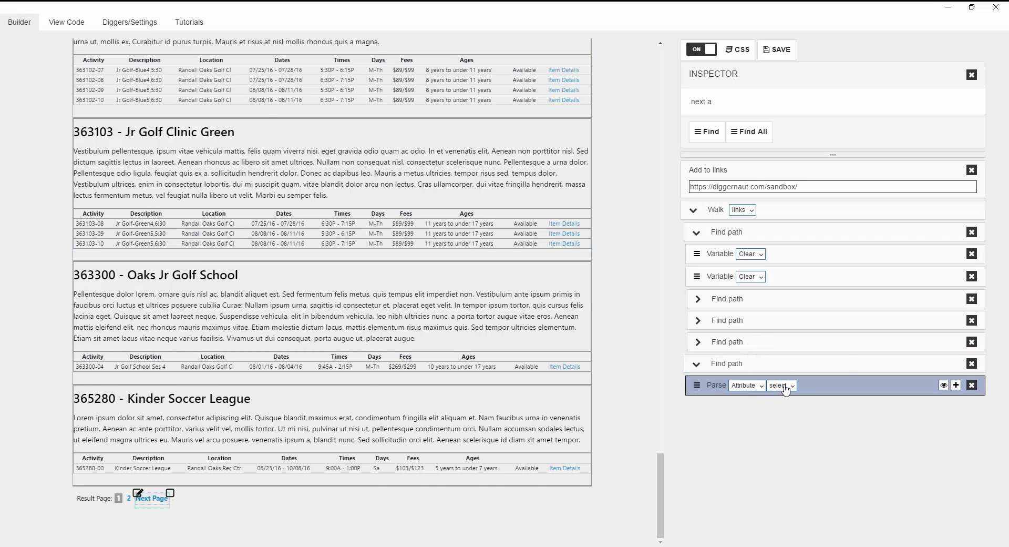
left_click(785, 372)
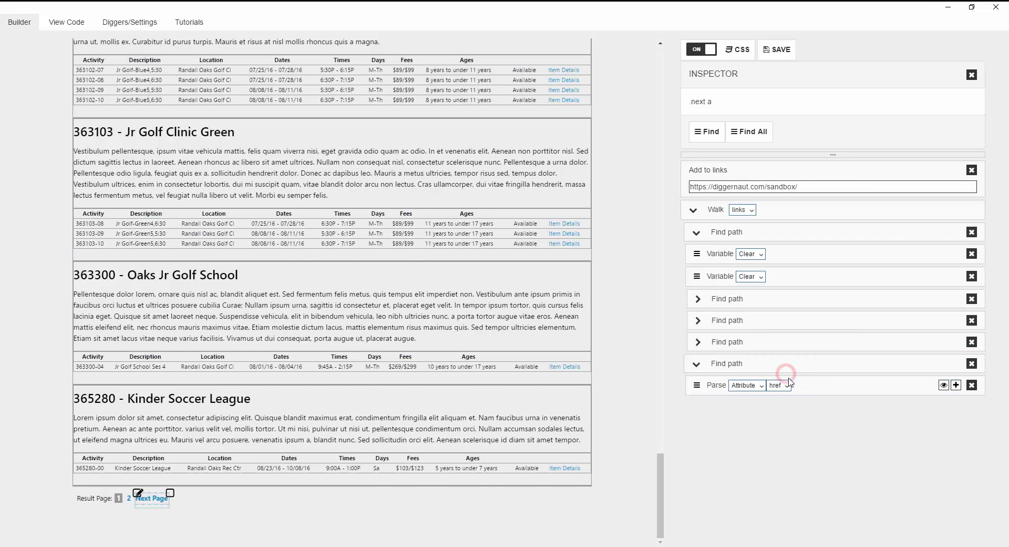
left_click(972, 75)
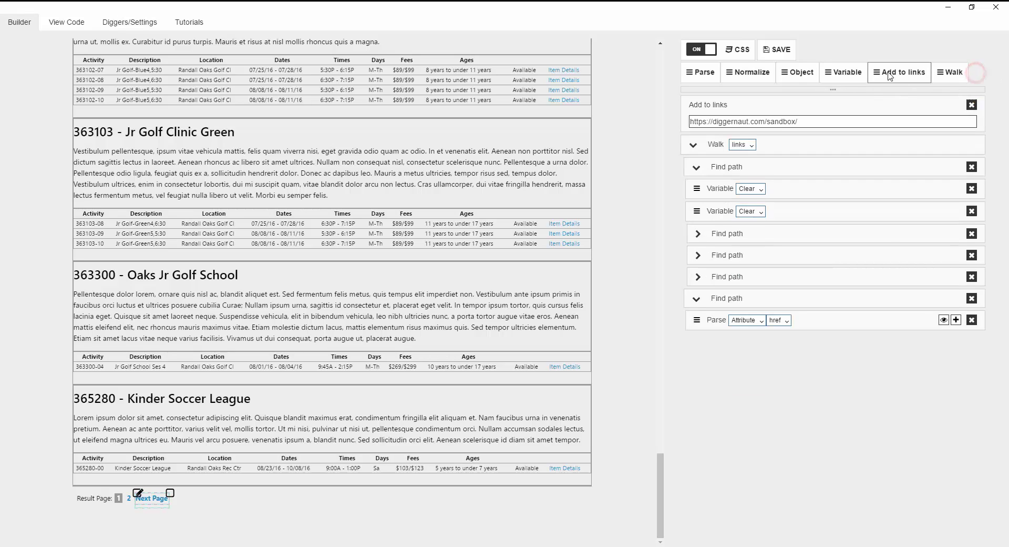
- Add an Add to links command with an empty URL after the href Parse in the Next Page path
left_click_drag(877, 72, 786, 315)
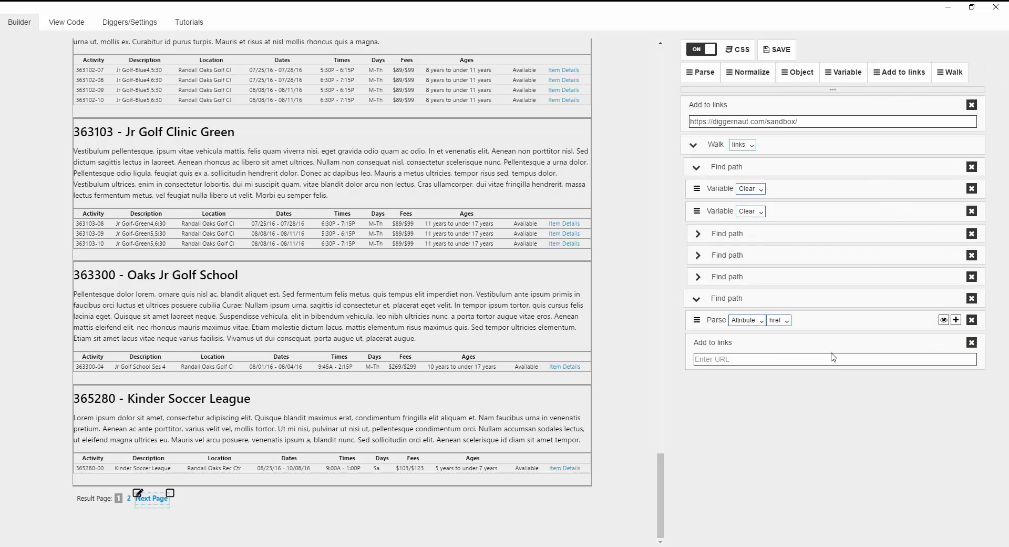
left_click(766, 362)
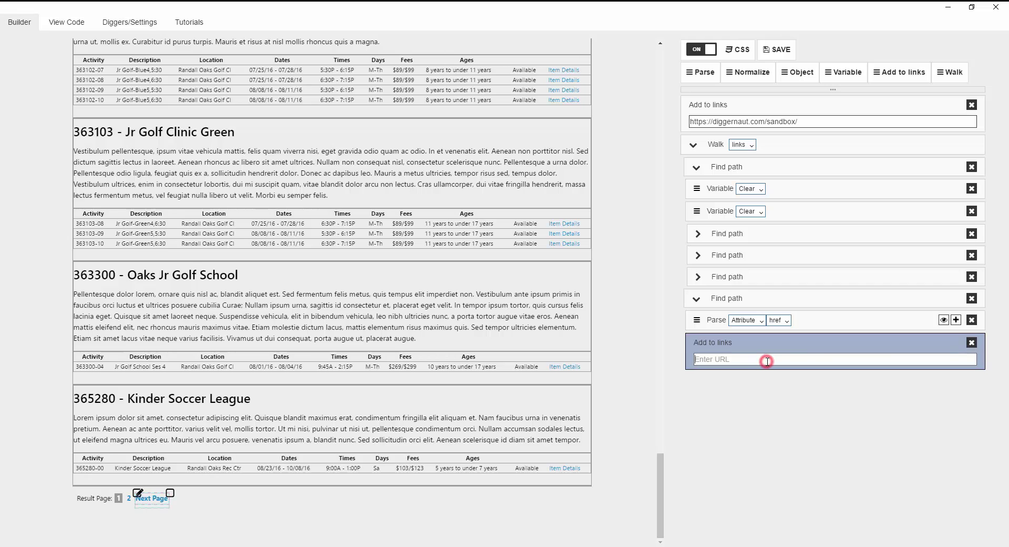
left_click(805, 345)
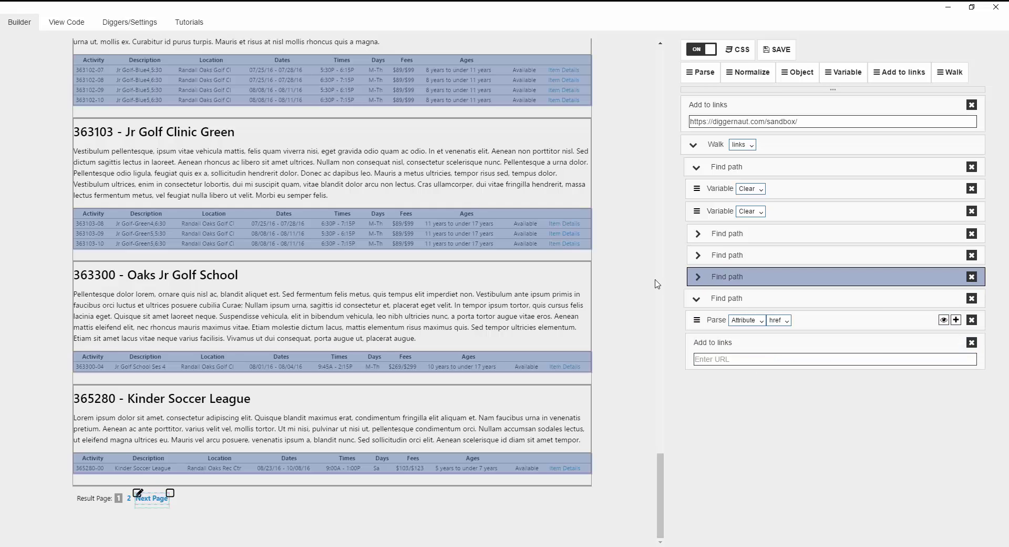
scroll(647, 299, "up", 20)
scroll(641, 309, "up", 15)
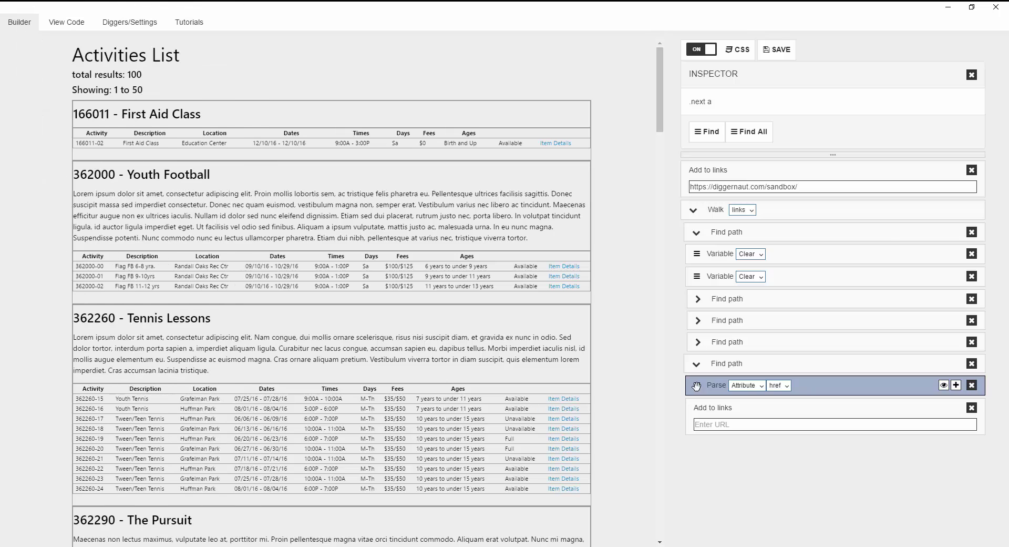
left_click(765, 51)
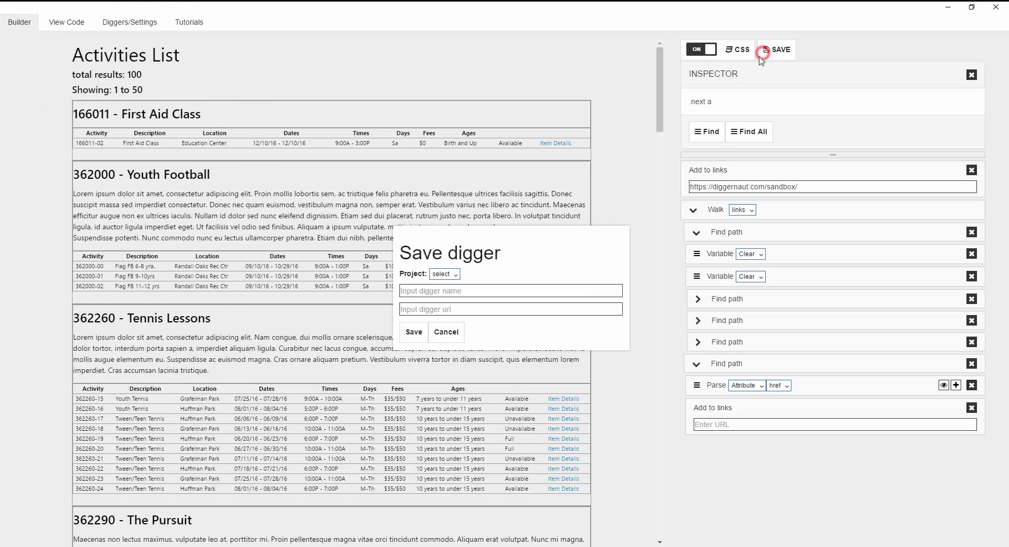
left_click(444, 275)
left_click(447, 291)
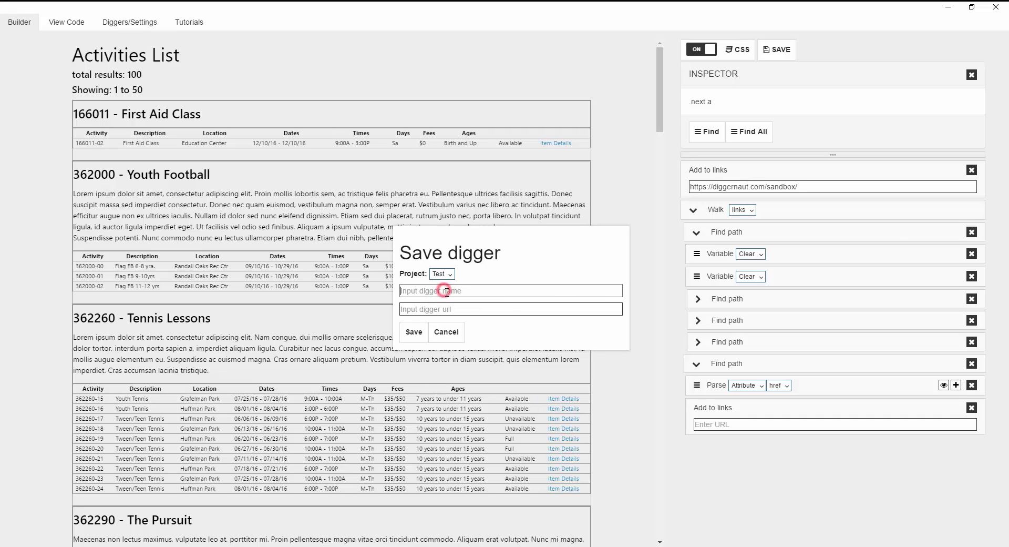
type("diggernaut_lesson")
left_click(444, 309)
type("https://diggernaut.com/sandbox/")
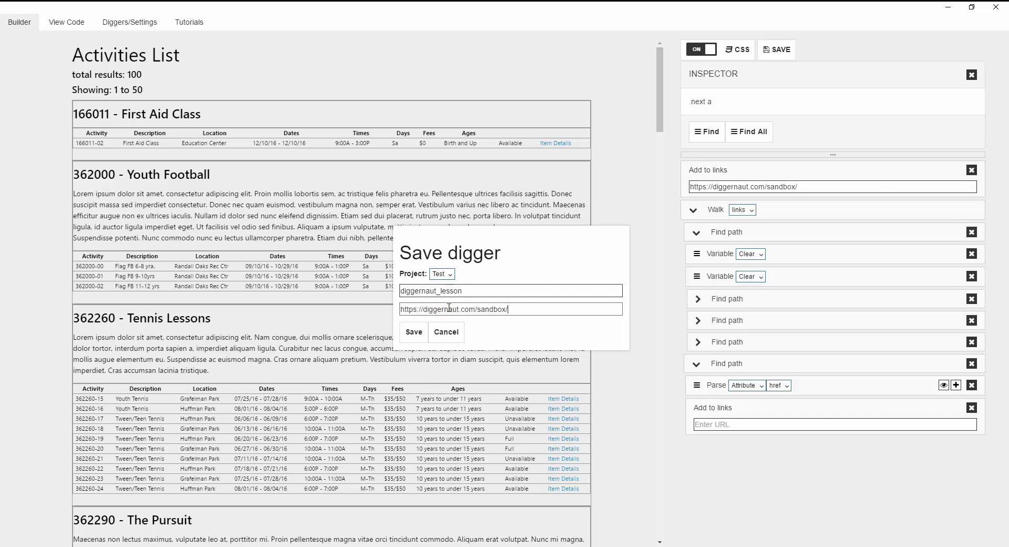
left_click(414, 332)
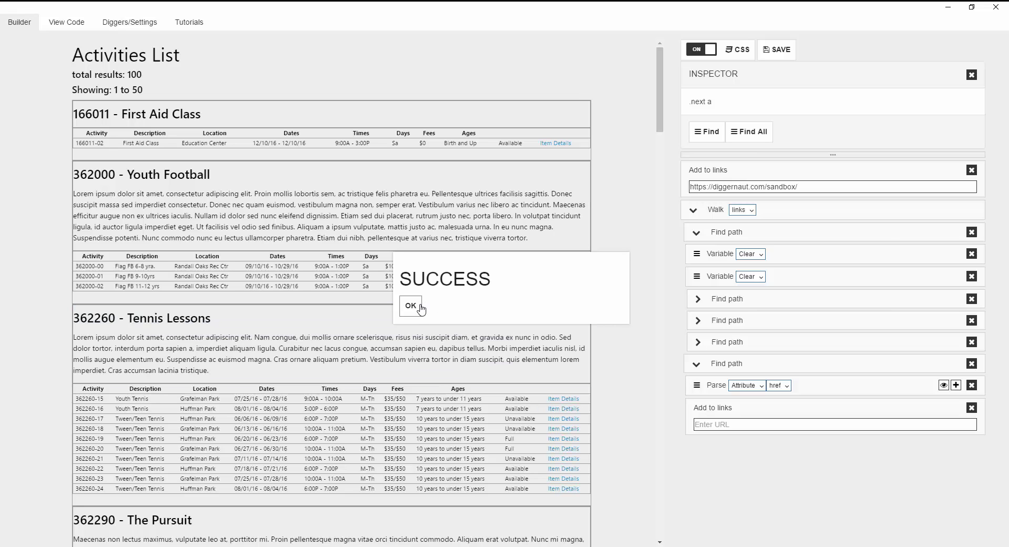
left_click(420, 310)
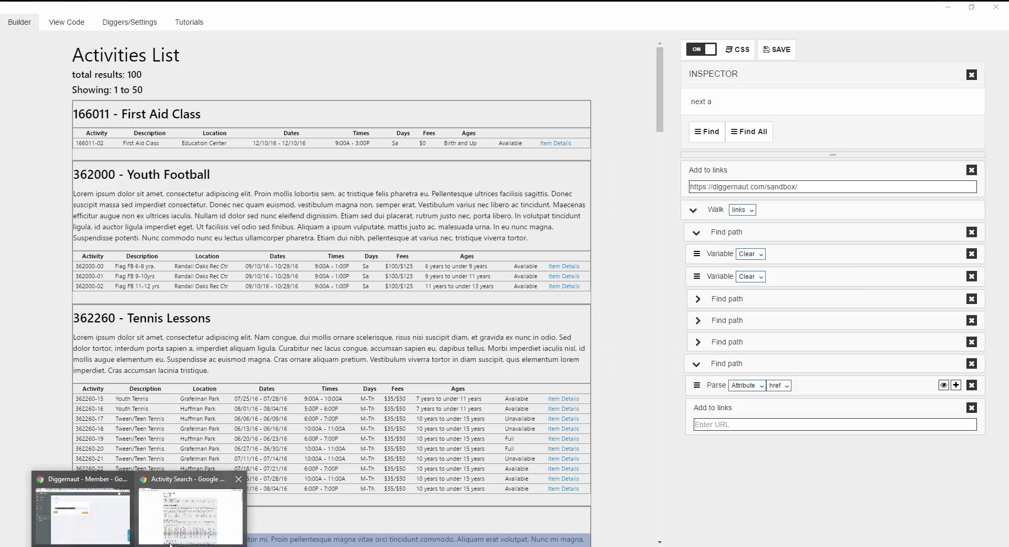
- Switch to Chrome and open the Diggernaut member area from diggernaut.com in a new tab
left_click(191, 532)
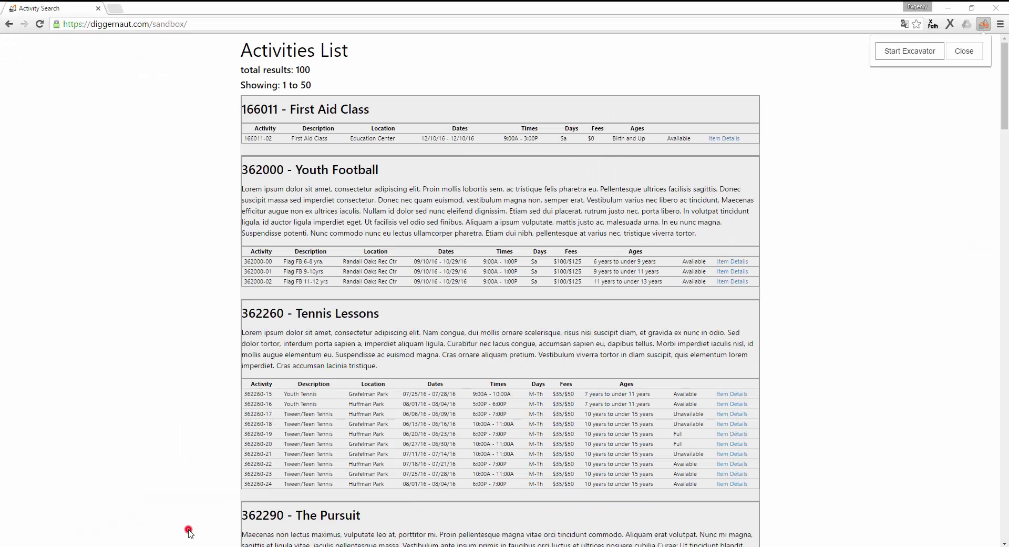
left_click(114, 9)
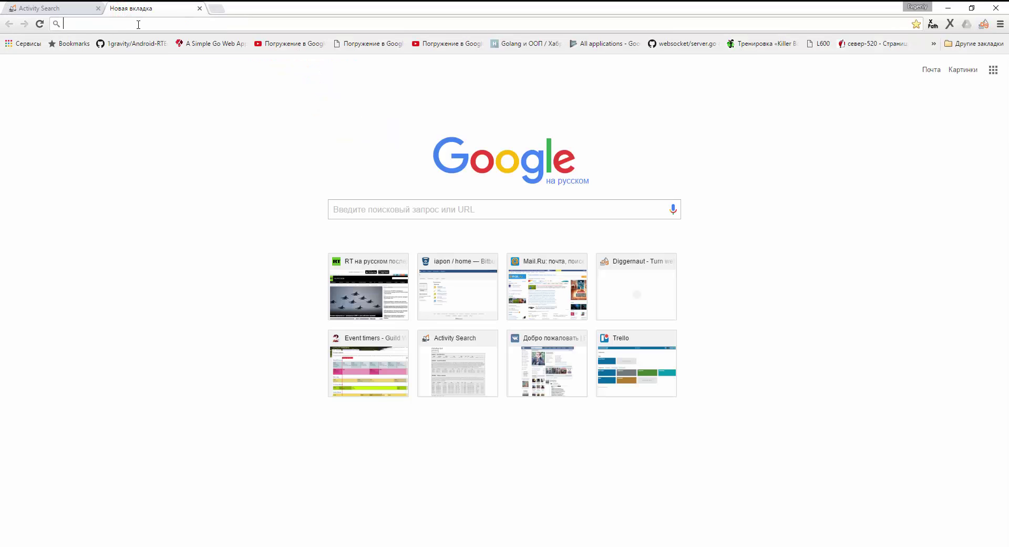
type("diggernaut.com")
key("Down")
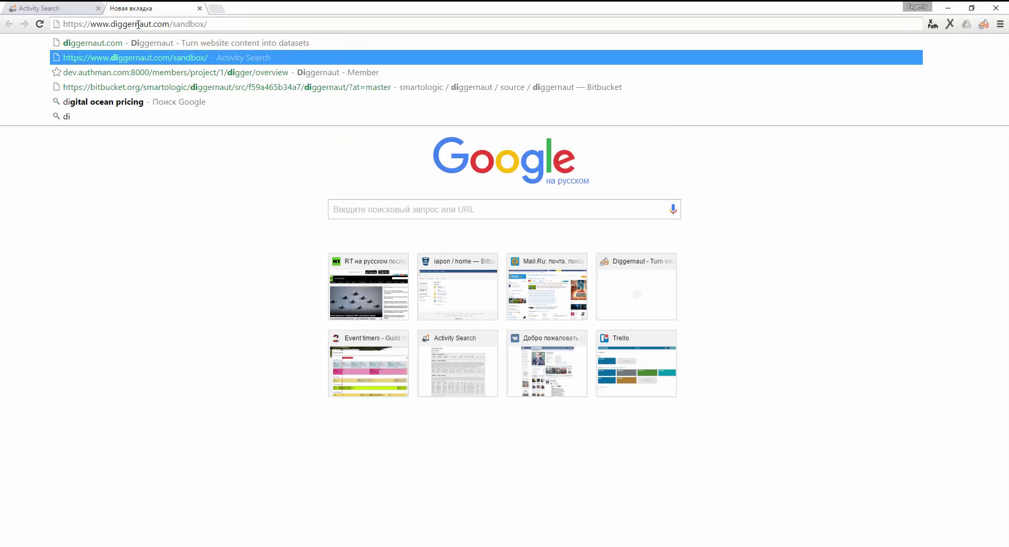
key("Up")
key("Return")
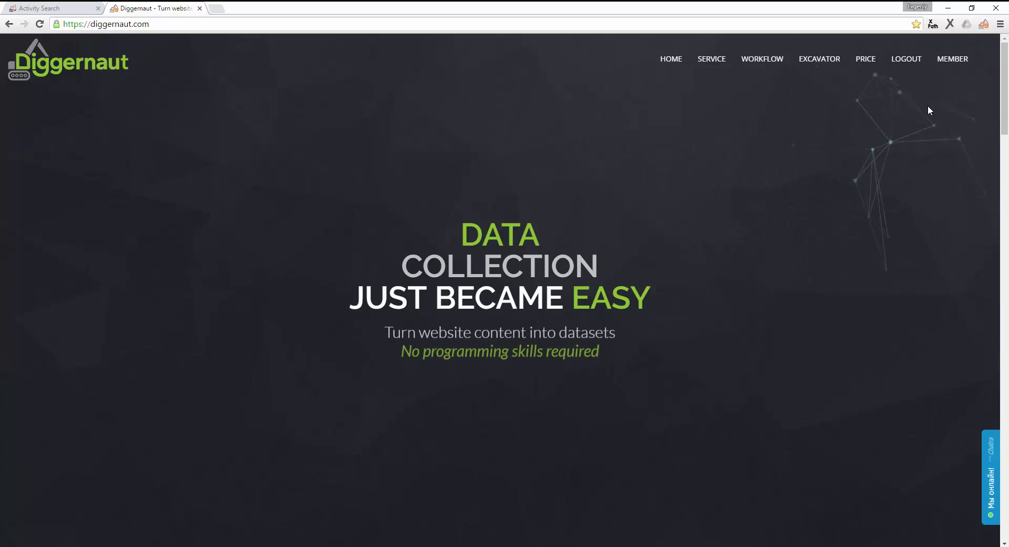
left_click(954, 62)
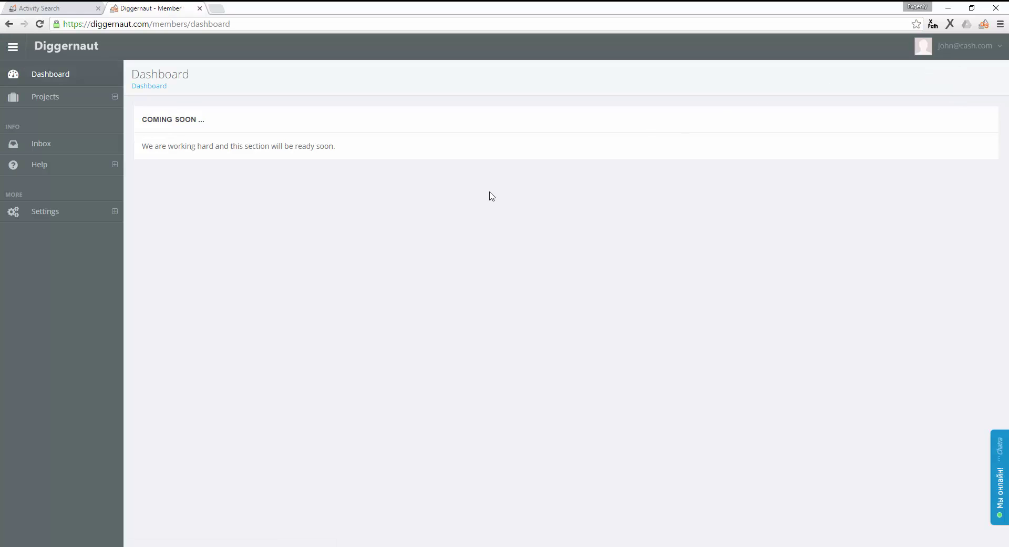
- Open the Test project's diggers list and run the diggernaut_lesson digger
left_click(45, 142)
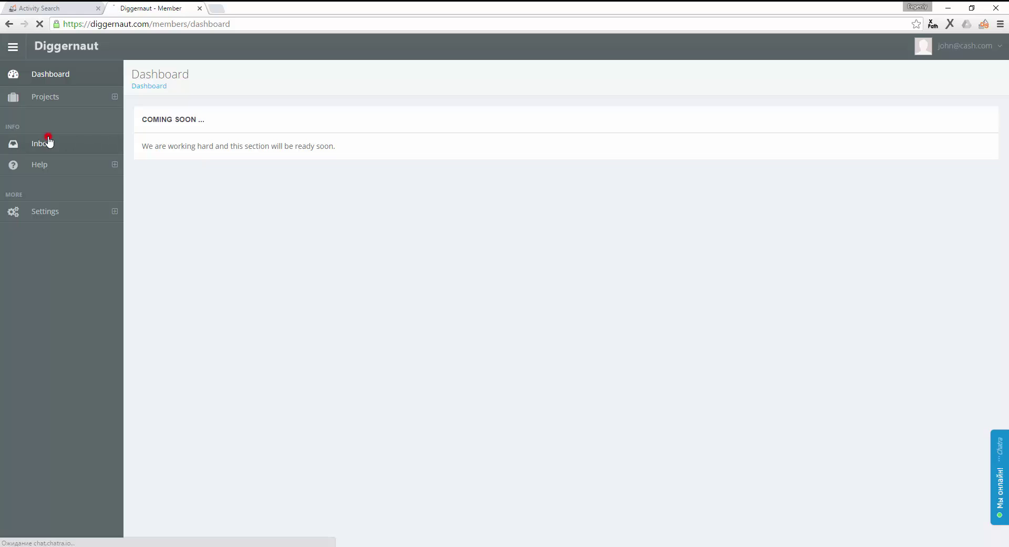
left_click(54, 96)
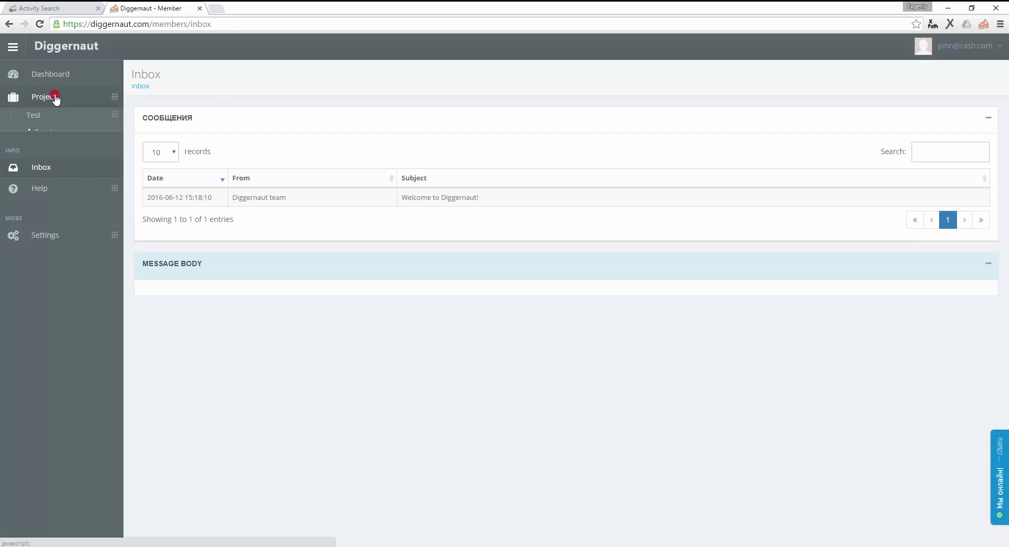
left_click(47, 117)
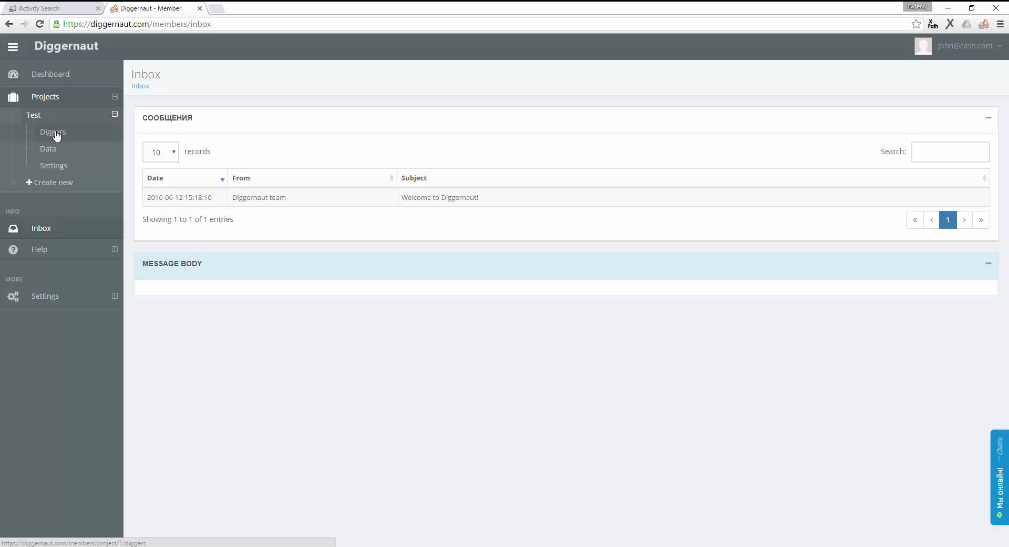
left_click(55, 133)
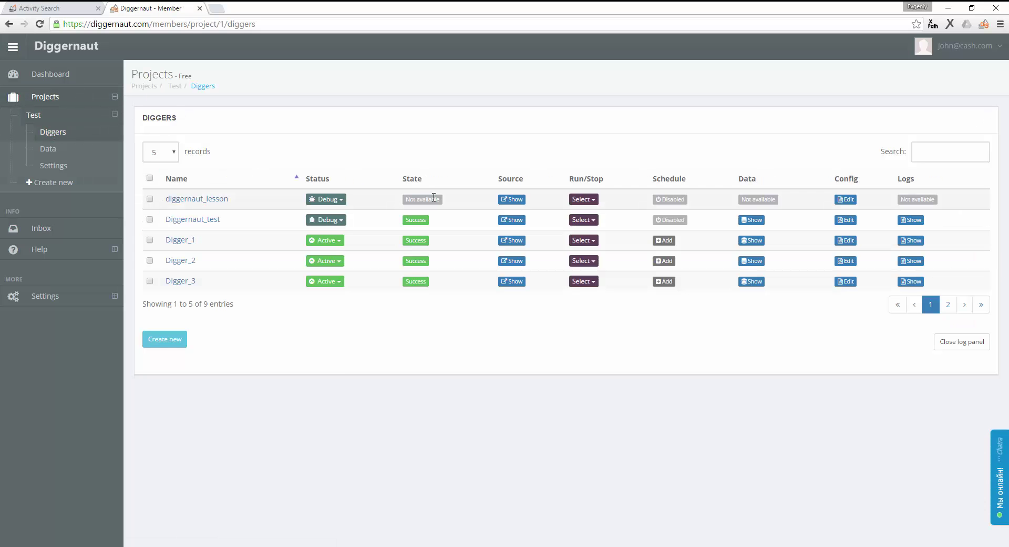
left_click(592, 201)
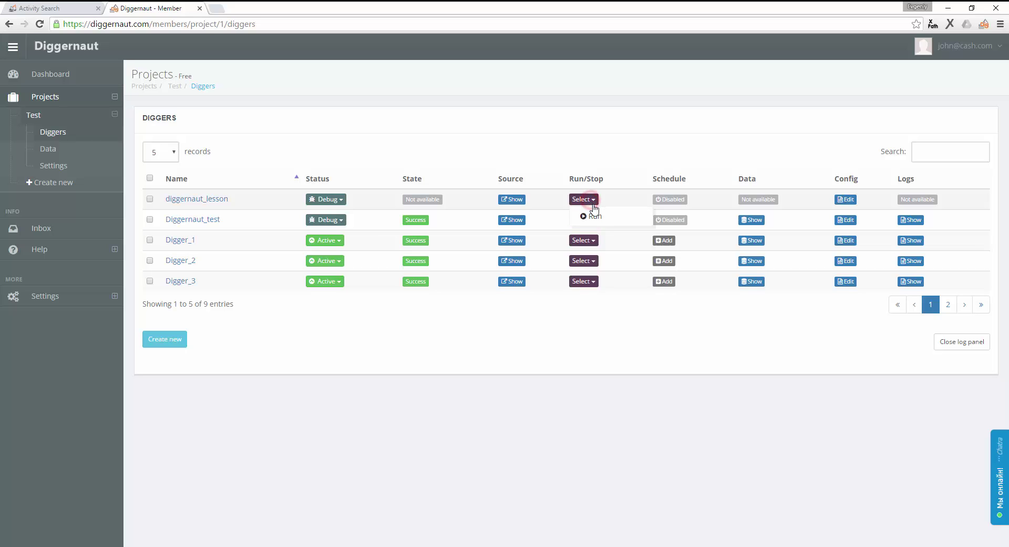
left_click(597, 217)
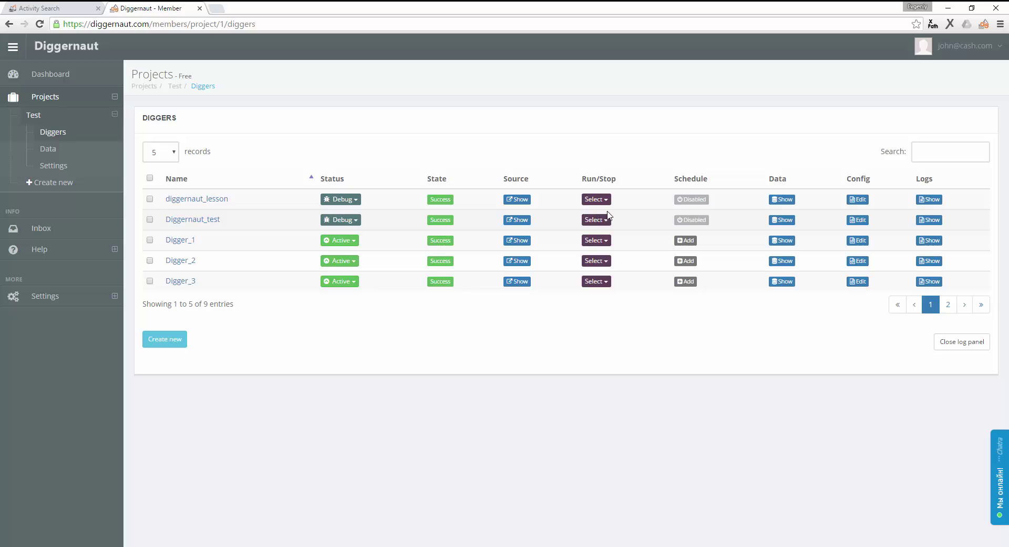
- Show the data of the diggernaut_lesson session and expand the time and date fields of Item #1
left_click(773, 199)
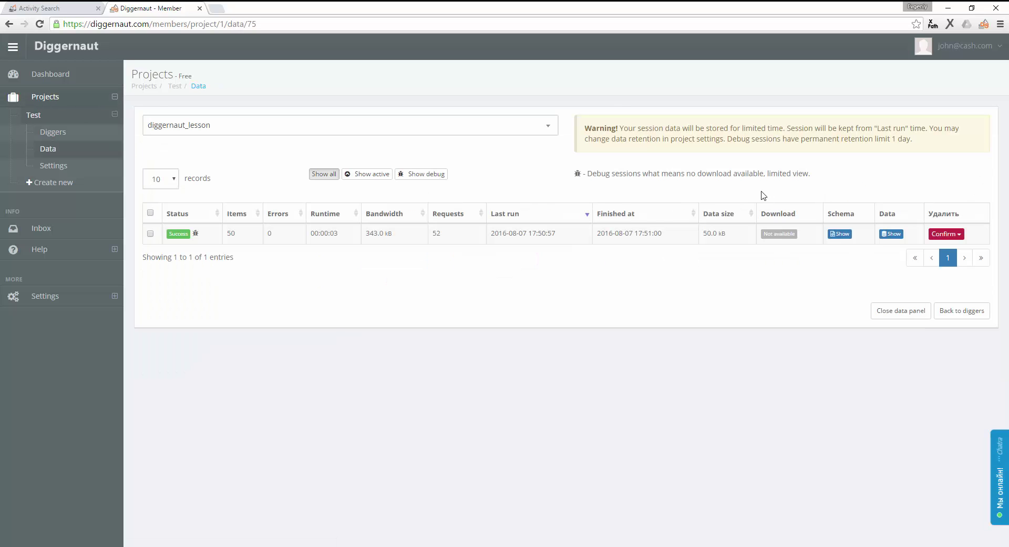
left_click(892, 234)
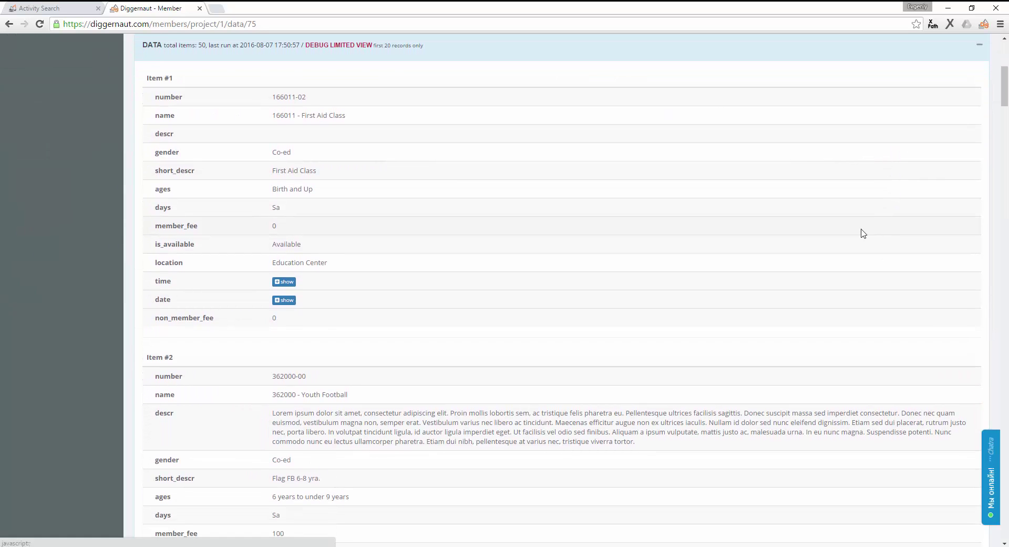
left_click(284, 282)
left_click(284, 340)
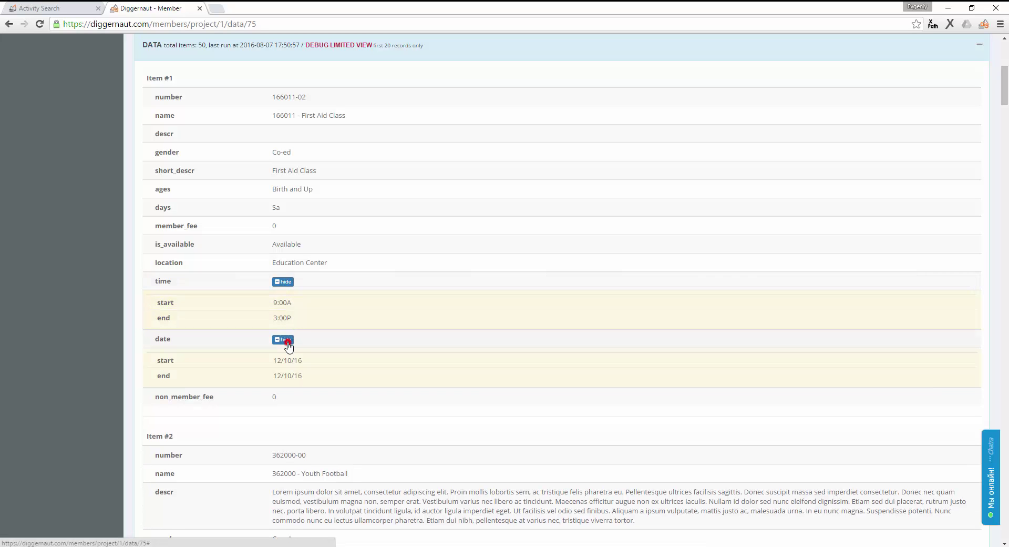
- Expand the time and date fields of Item #2 and review the scraped fields of the following items
scroll(287, 344, "down", 3)
scroll(288, 346, "down", 2)
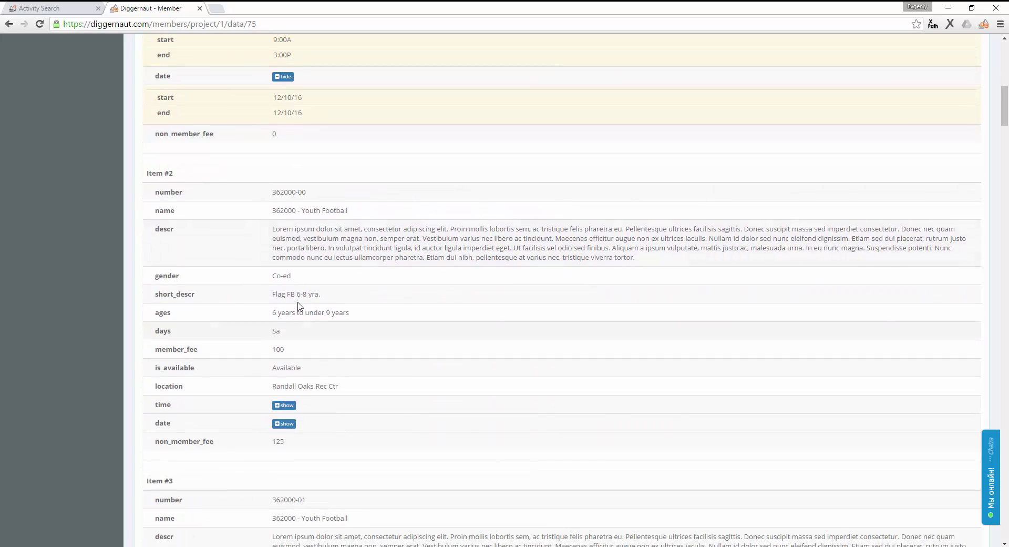
left_click(288, 405)
scroll(289, 399, "down", 2)
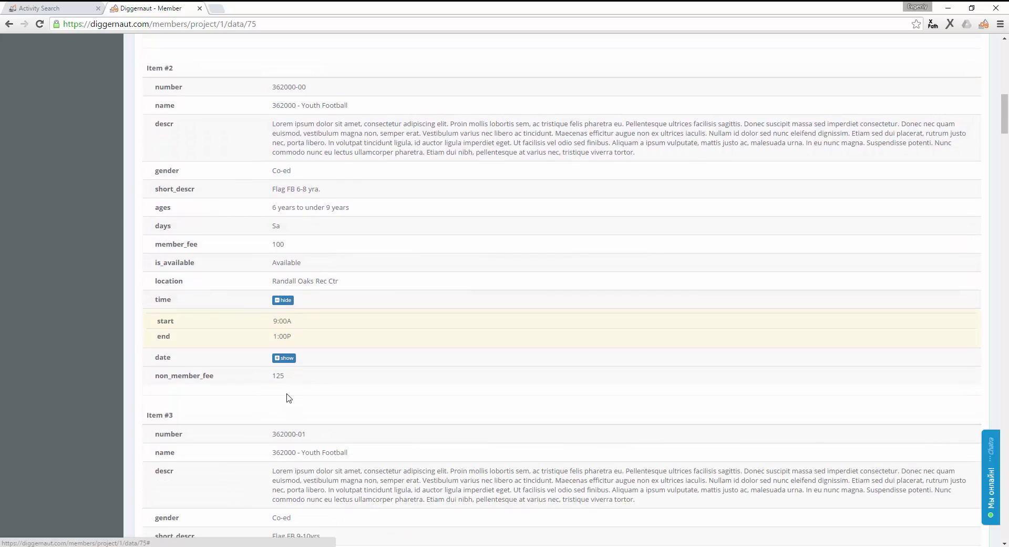
left_click(284, 358)
scroll(284, 359, "down", 2)
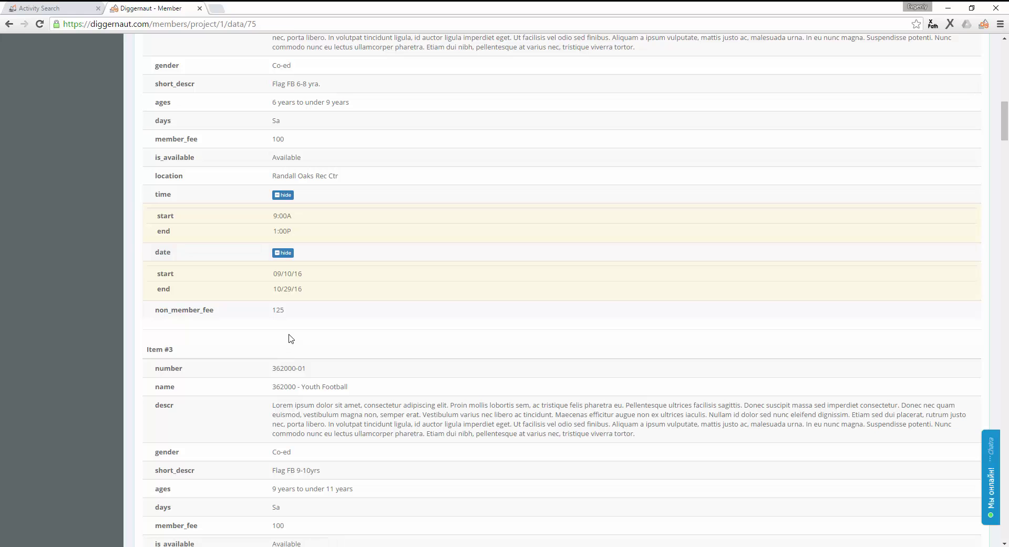
scroll(293, 329, "down", 2)
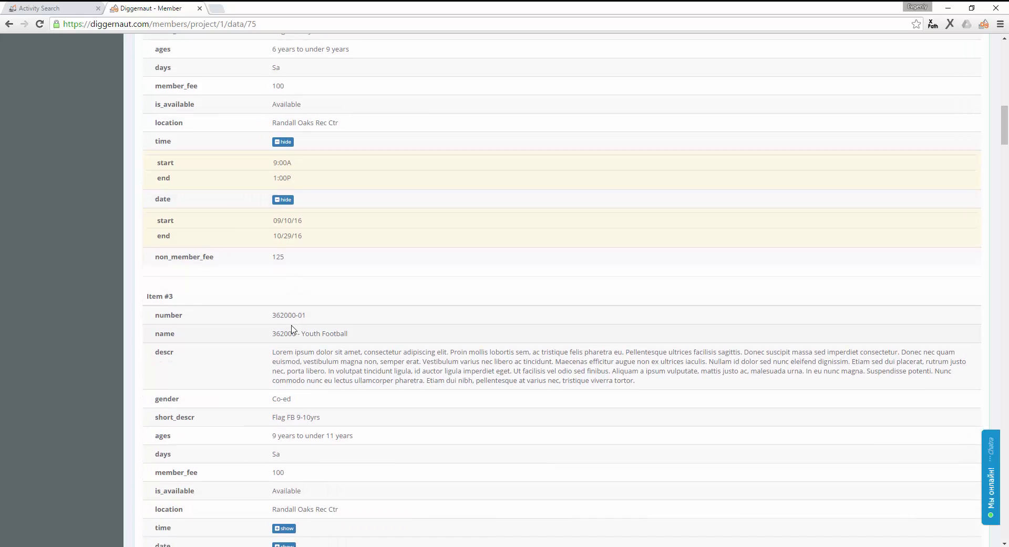
scroll(297, 277, "down", 1)
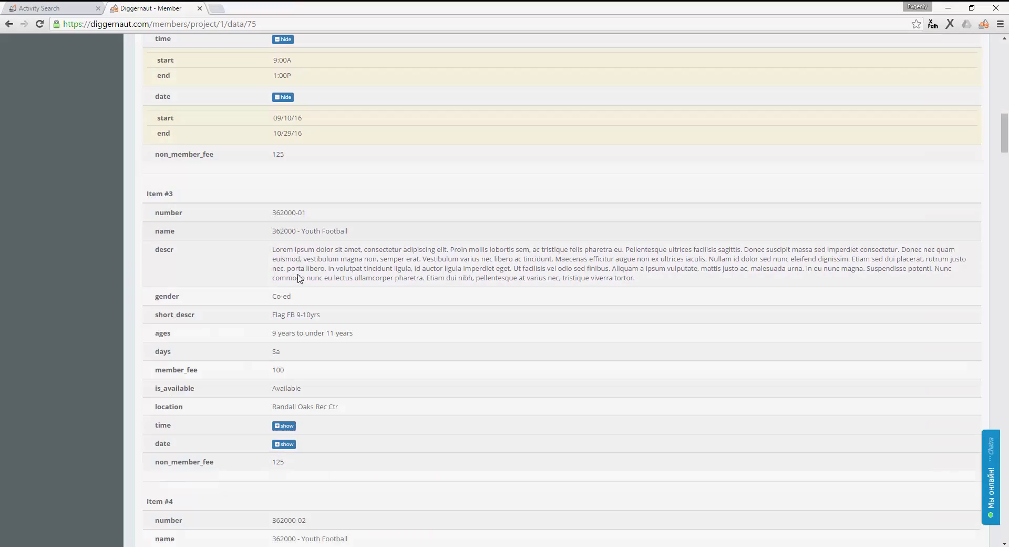